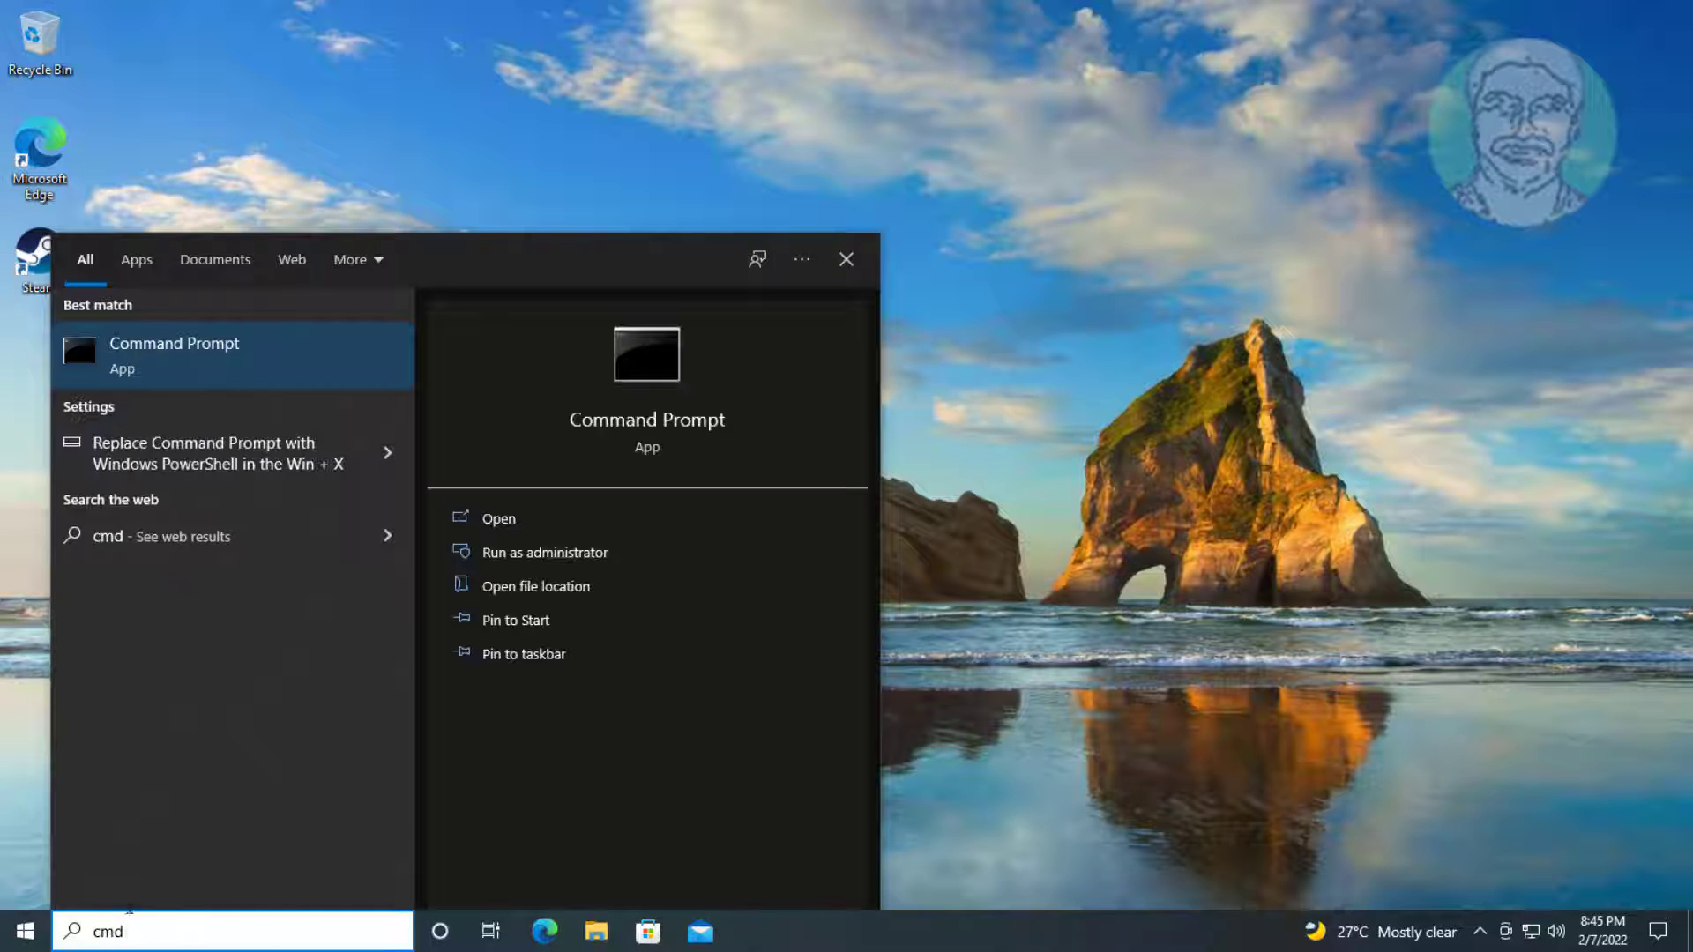
- Open Command Prompt as administrator and allow it to make changes to the device
{"action": "right_click", "coordinate": [183, 346]}
{"action": "left_click", "coordinate": [936, 470]}
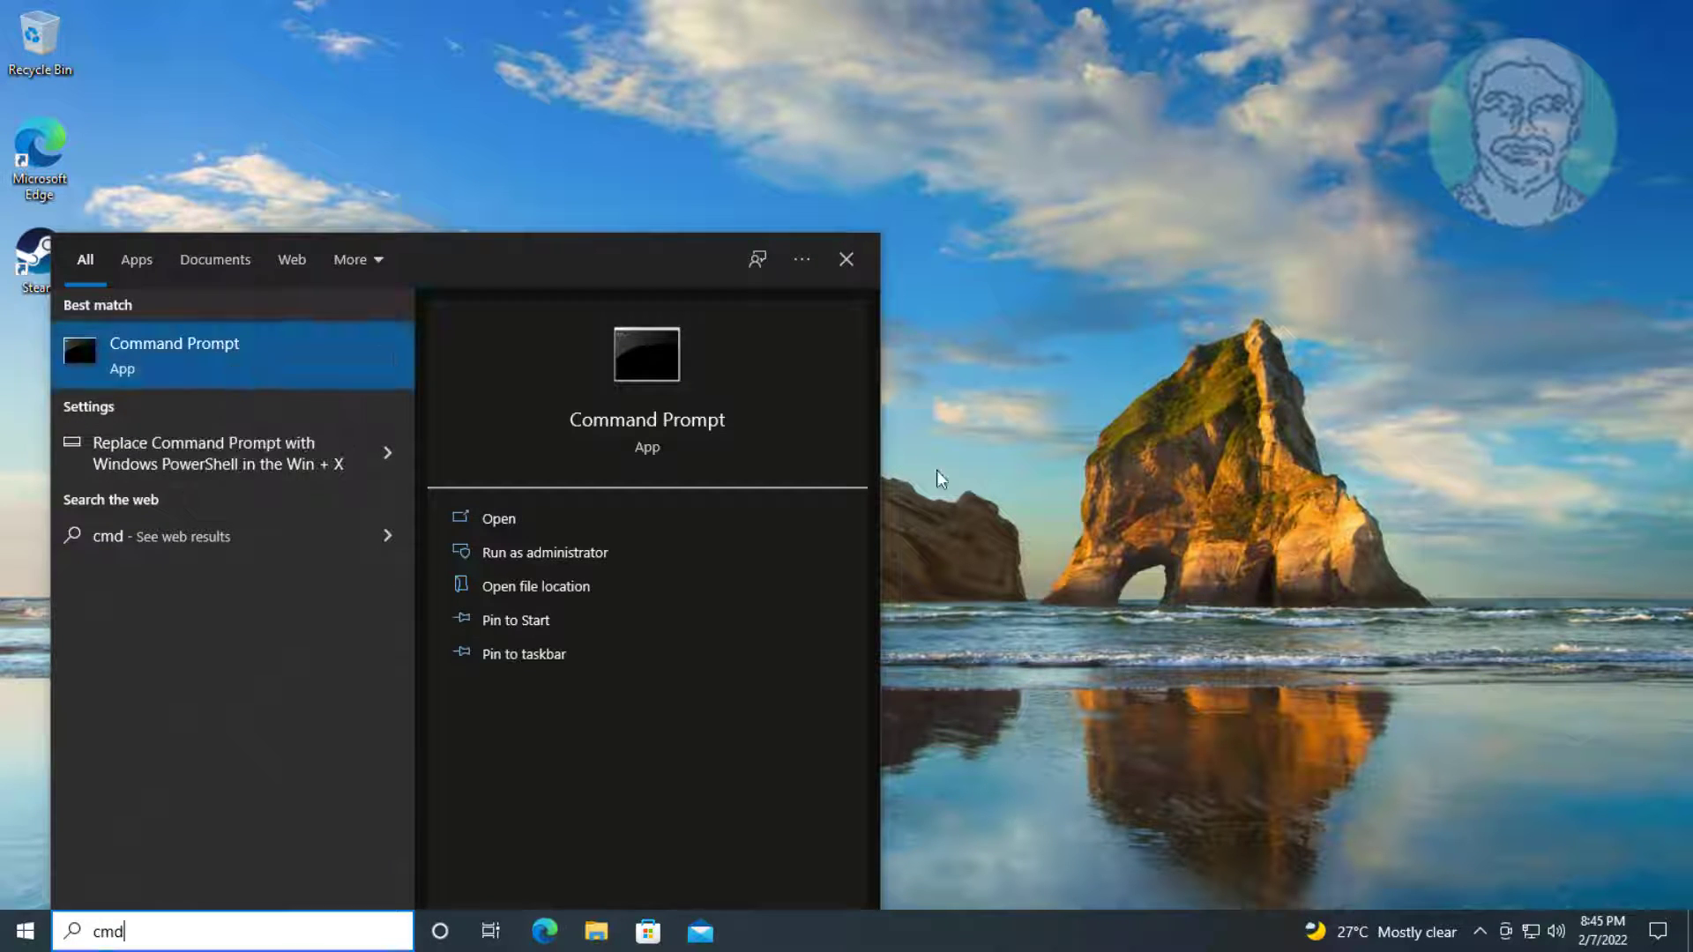
{"action": "left_click", "coordinate": [936, 471]}
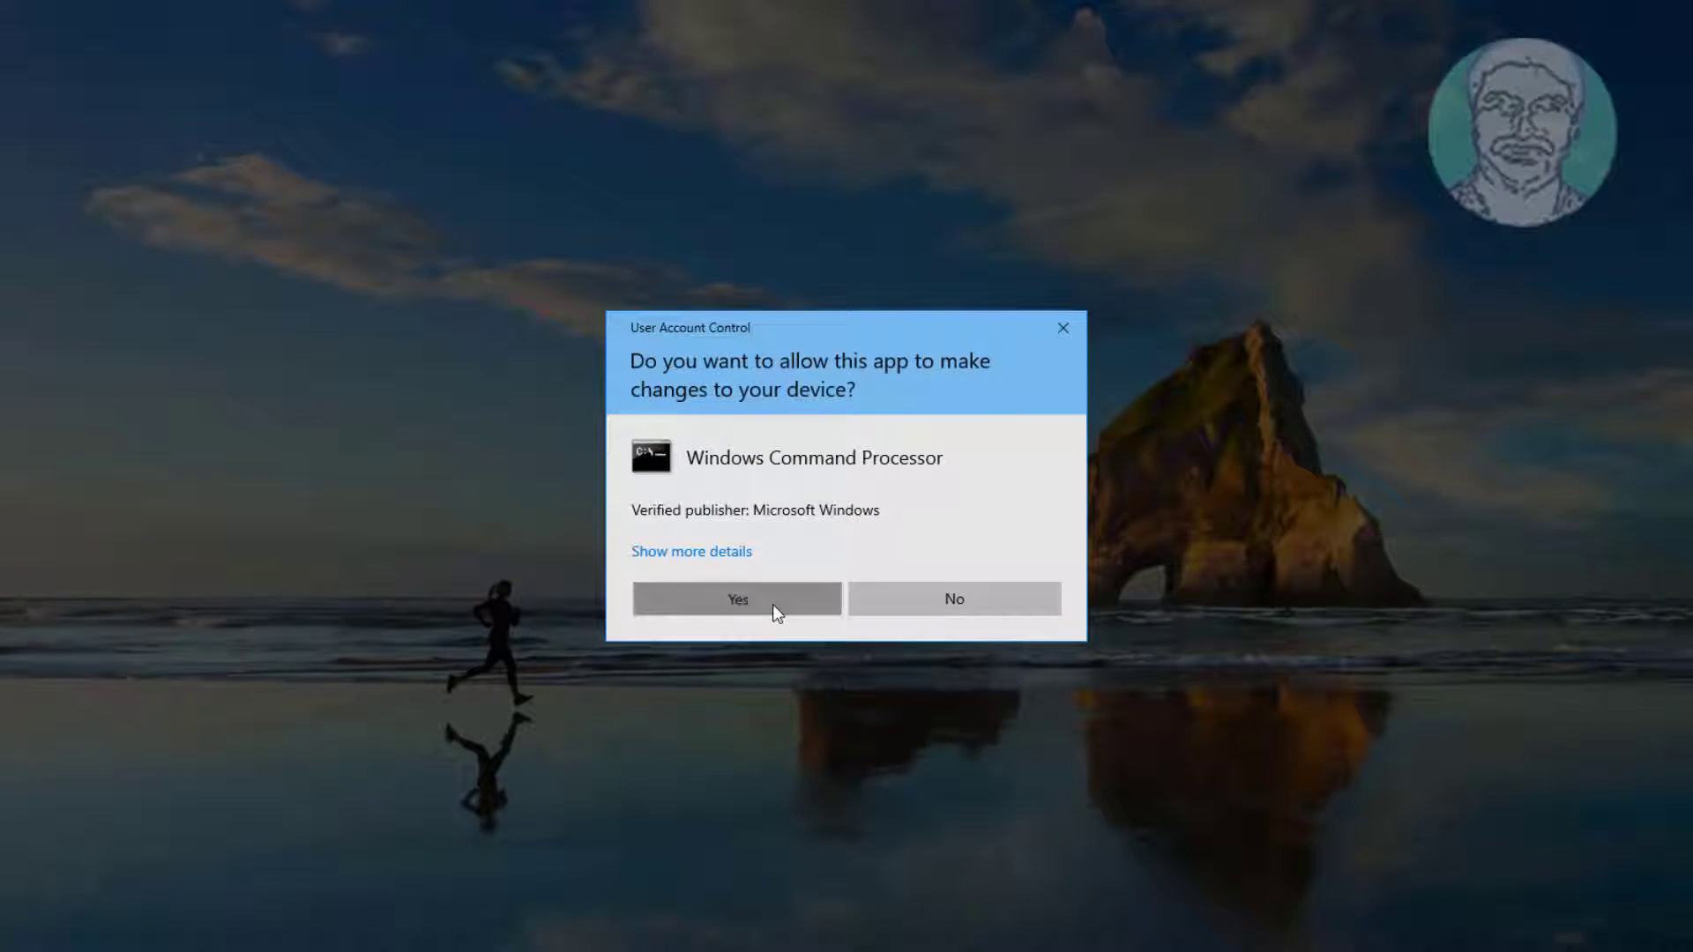
{"action": "left_click", "coordinate": [772, 607]}
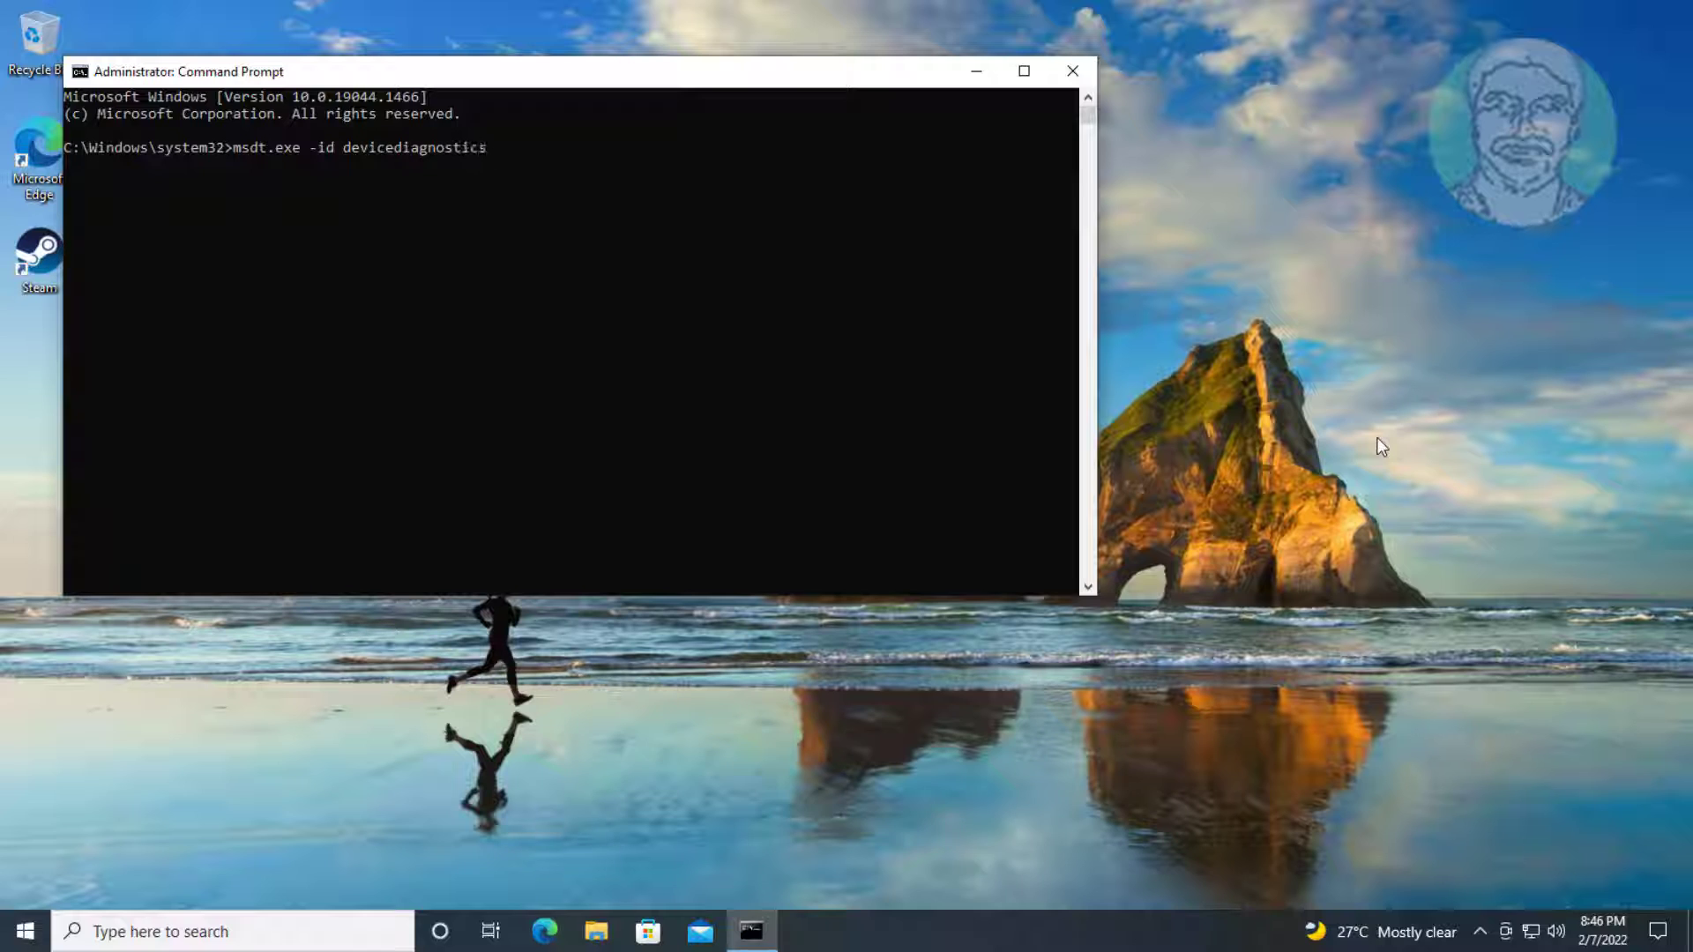
- Run msdt.exe -id devicediagnostics, cancel the troubleshooting wizard, and exit Command Prompt
{"action": "key", "text": "Return"}
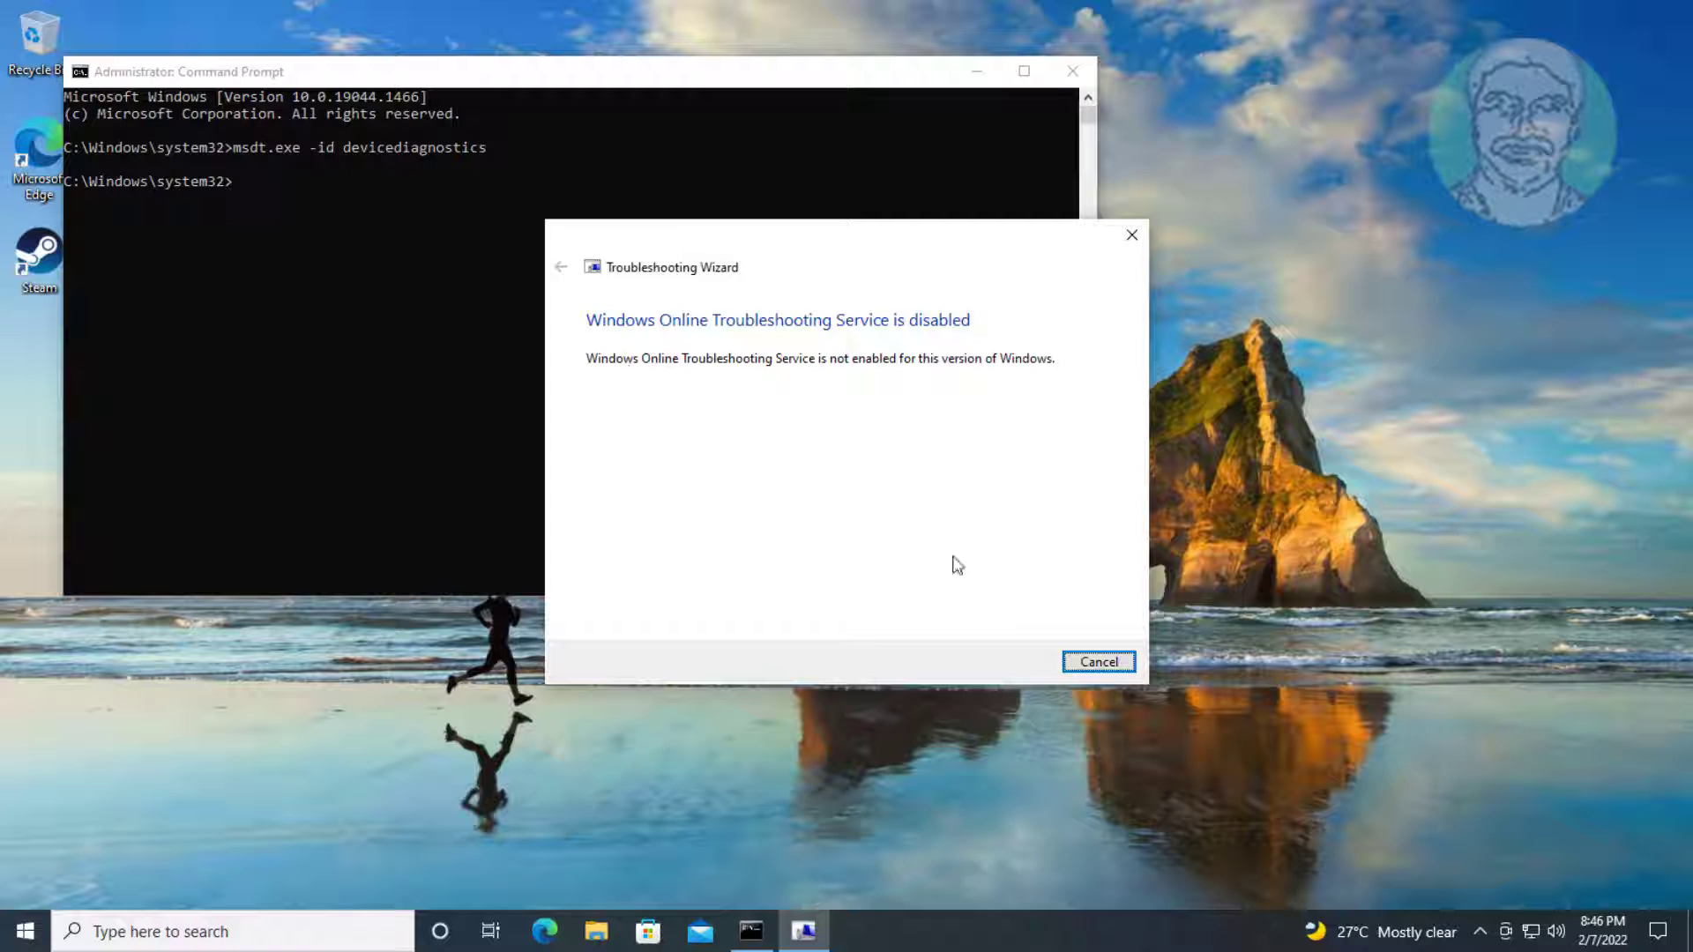
{"action": "left_click", "coordinate": [1104, 668]}
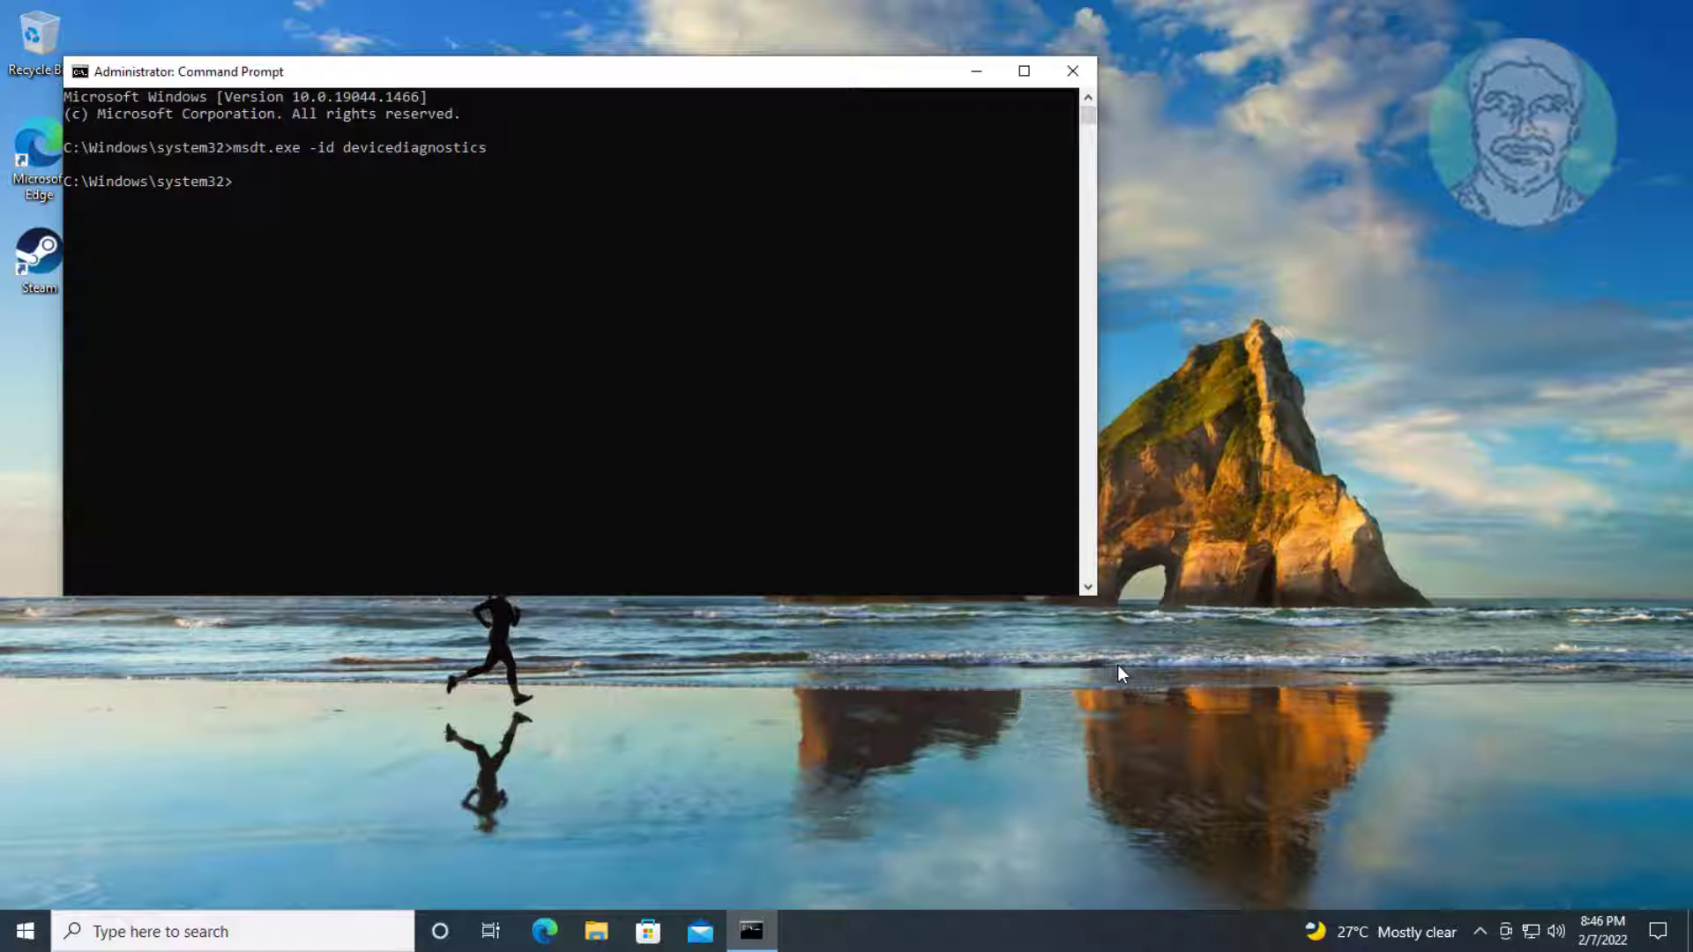
{"action": "type", "text": "exit"}
{"action": "key", "text": "Return"}
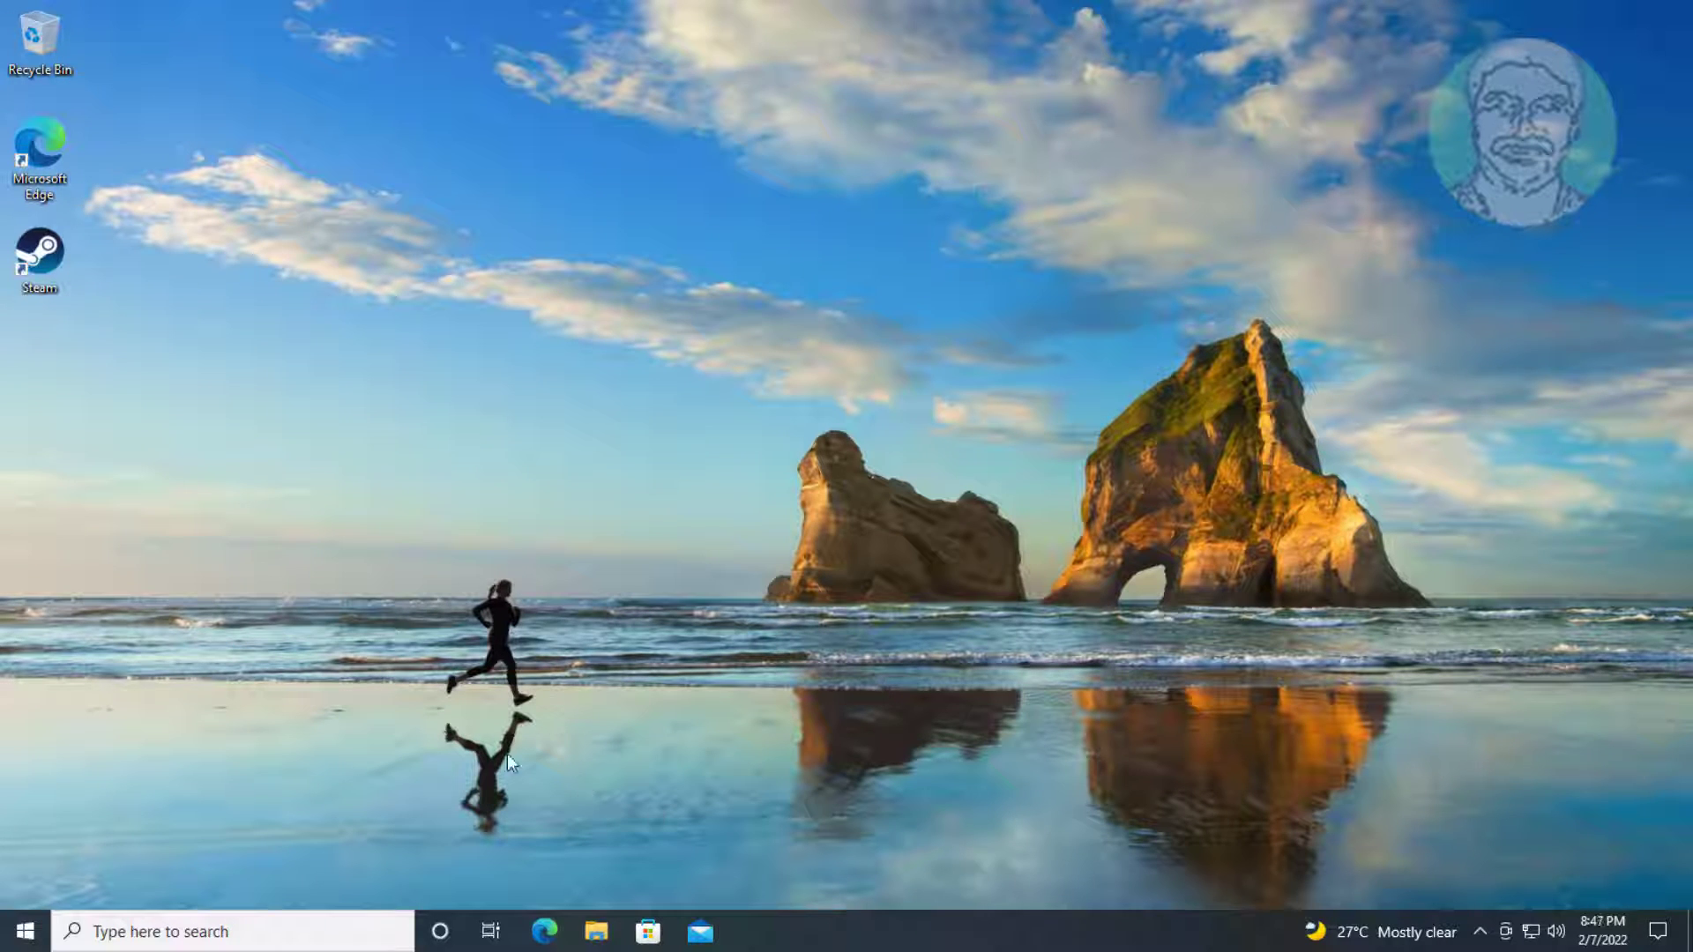
- Search Windows for "device manager", open Device Manager and expand the Universal Serial Bus controllers category
{"action": "left_click", "coordinate": [165, 942]}
{"action": "type", "text": "d"}
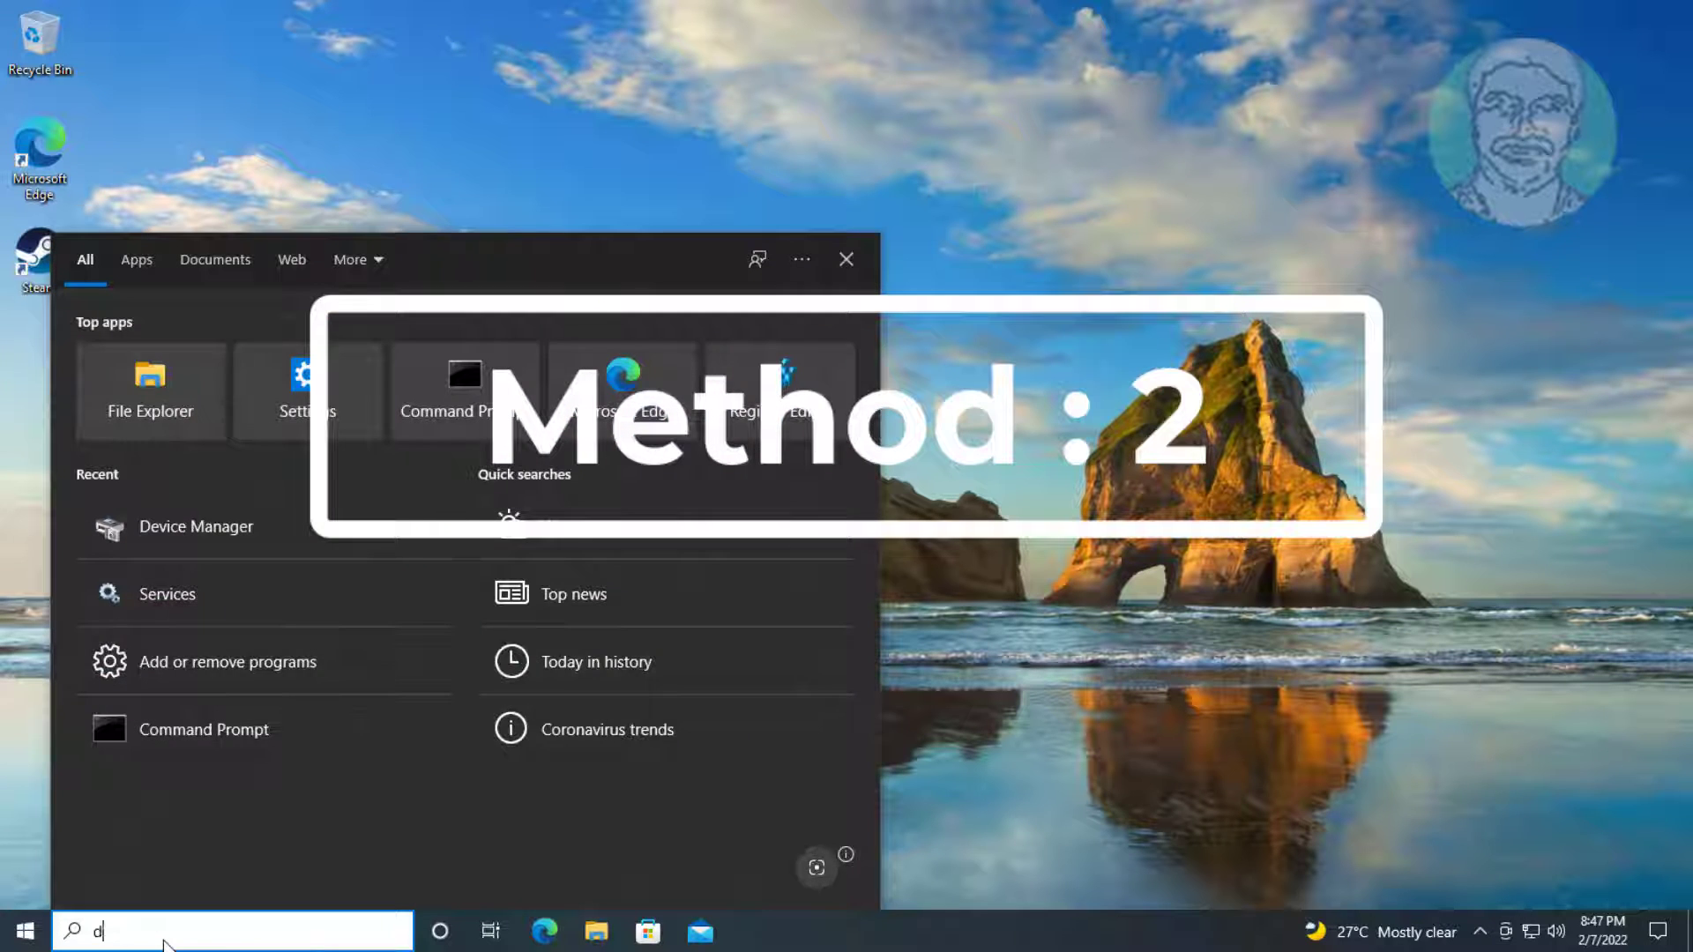
{"action": "type", "text": "evice ma"}
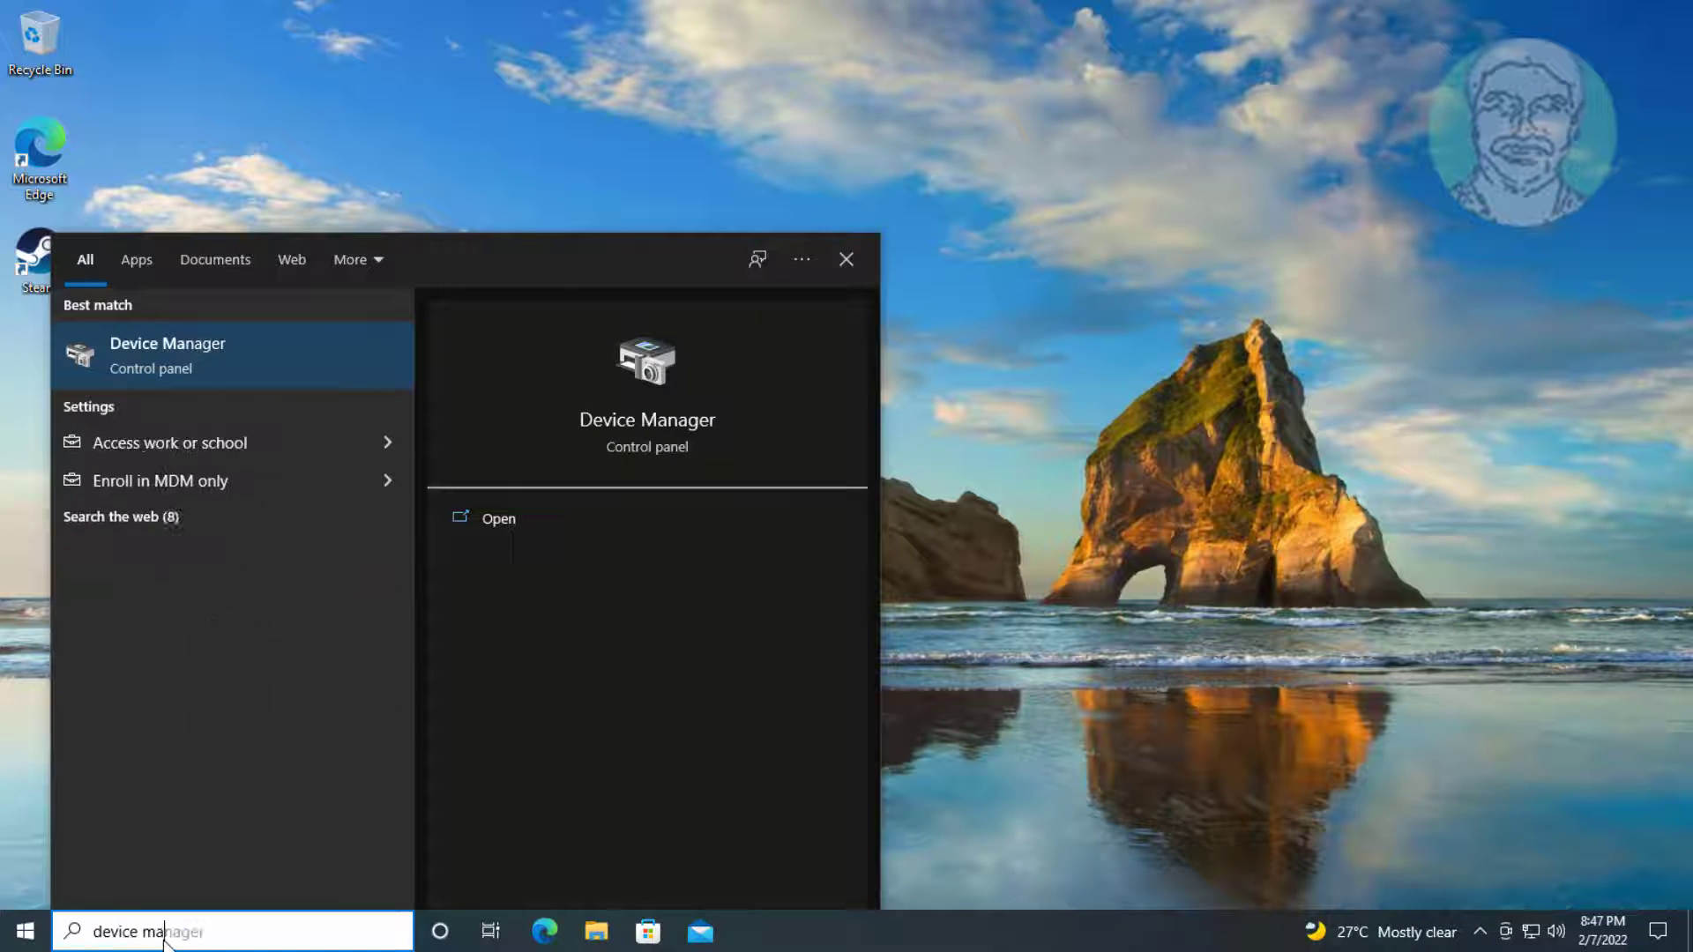
{"action": "type", "text": "nager"}
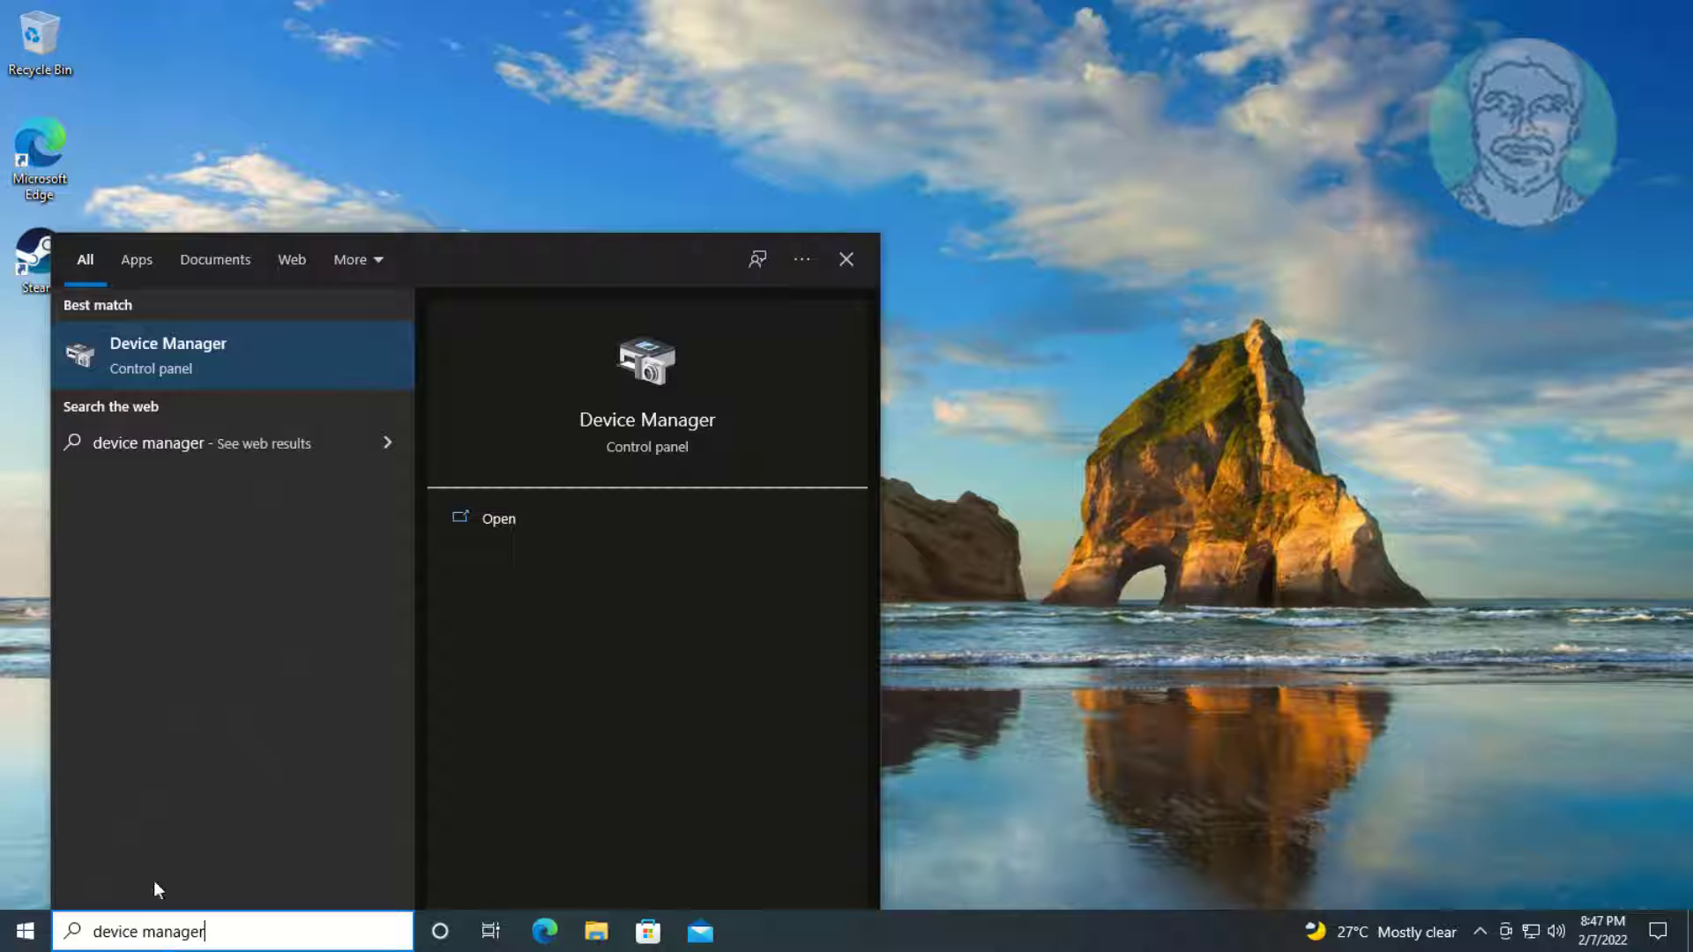
{"action": "left_click", "coordinate": [220, 344]}
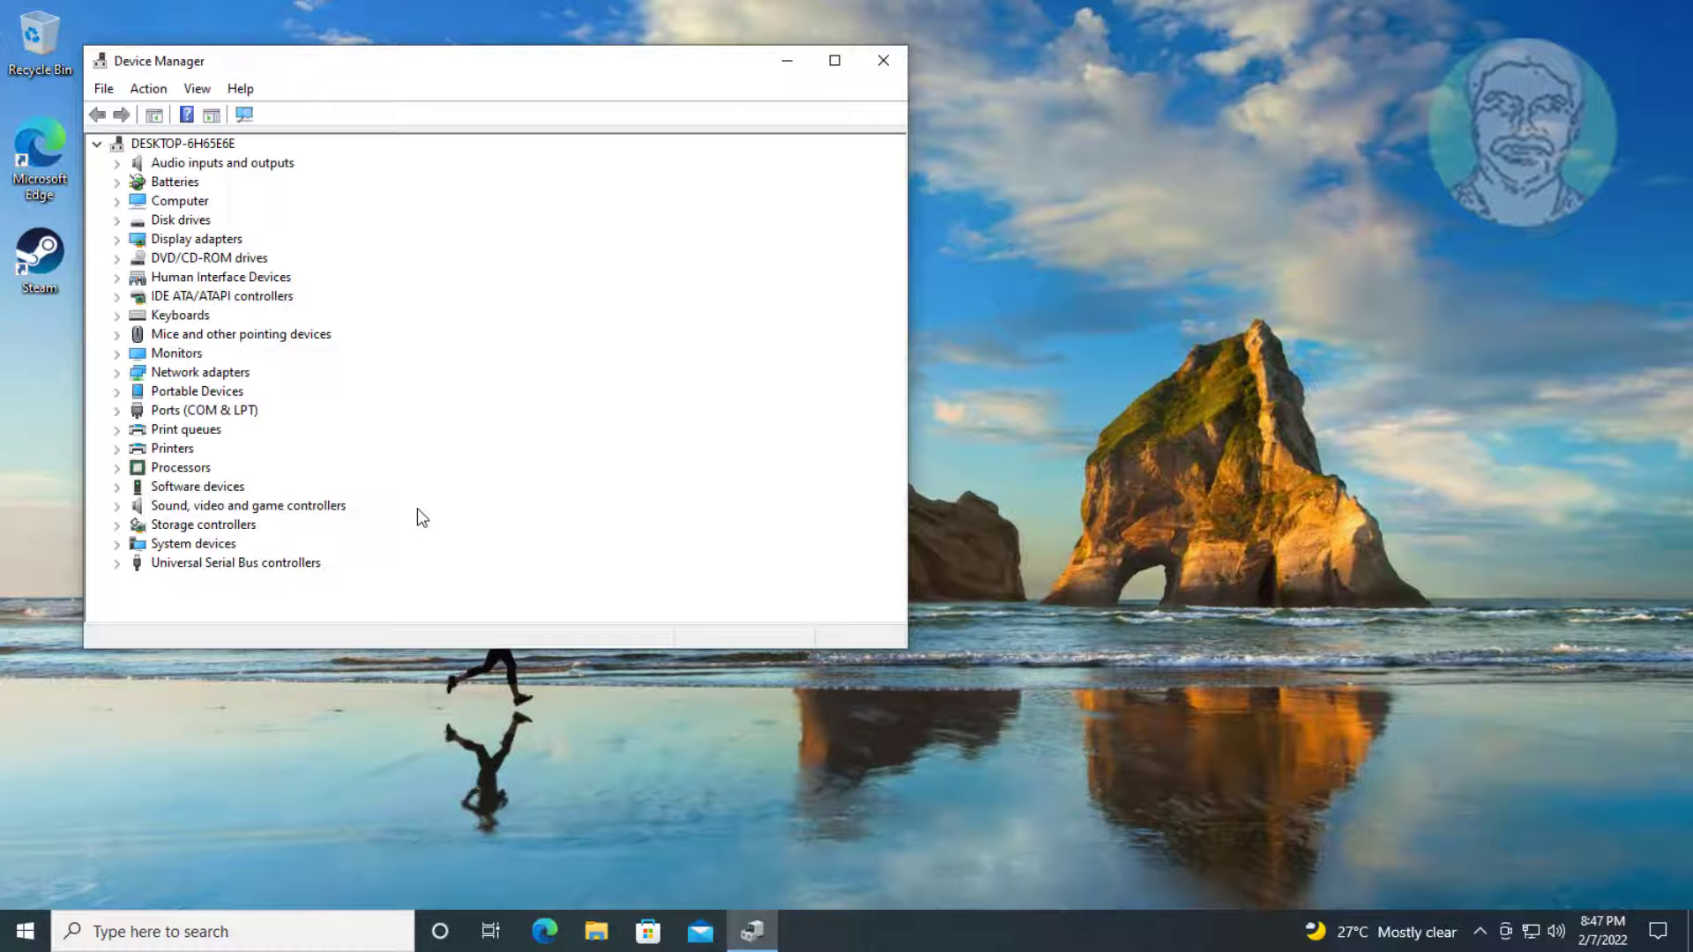
{"action": "left_click", "coordinate": [198, 564]}
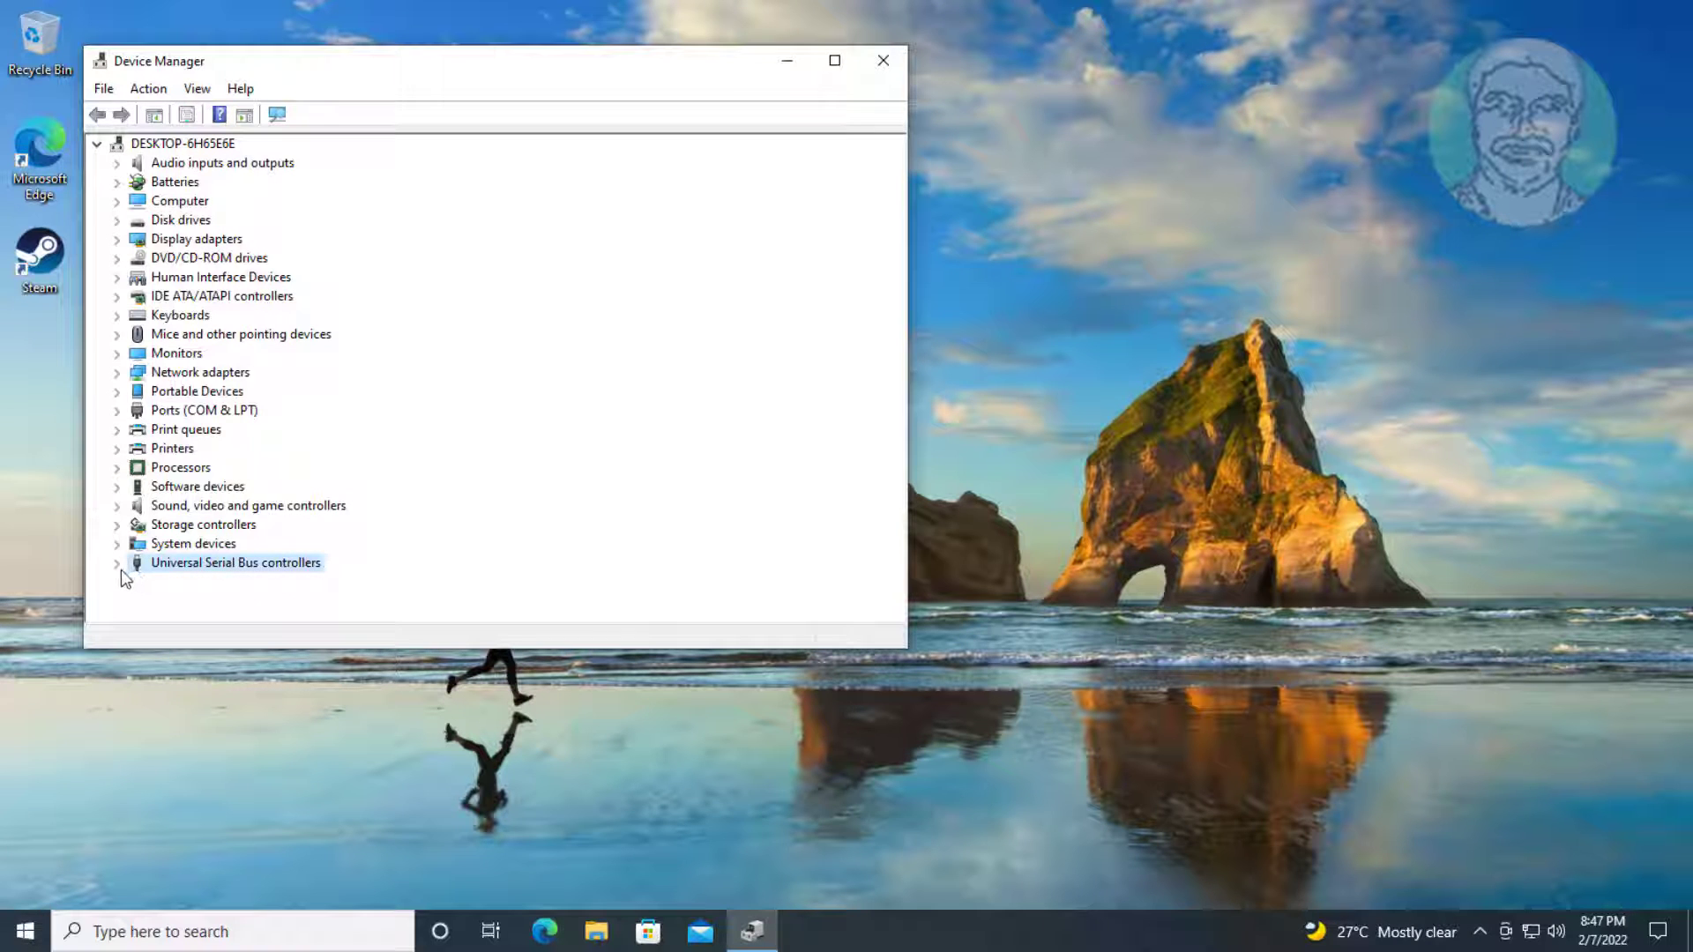
{"action": "left_click", "coordinate": [120, 568]}
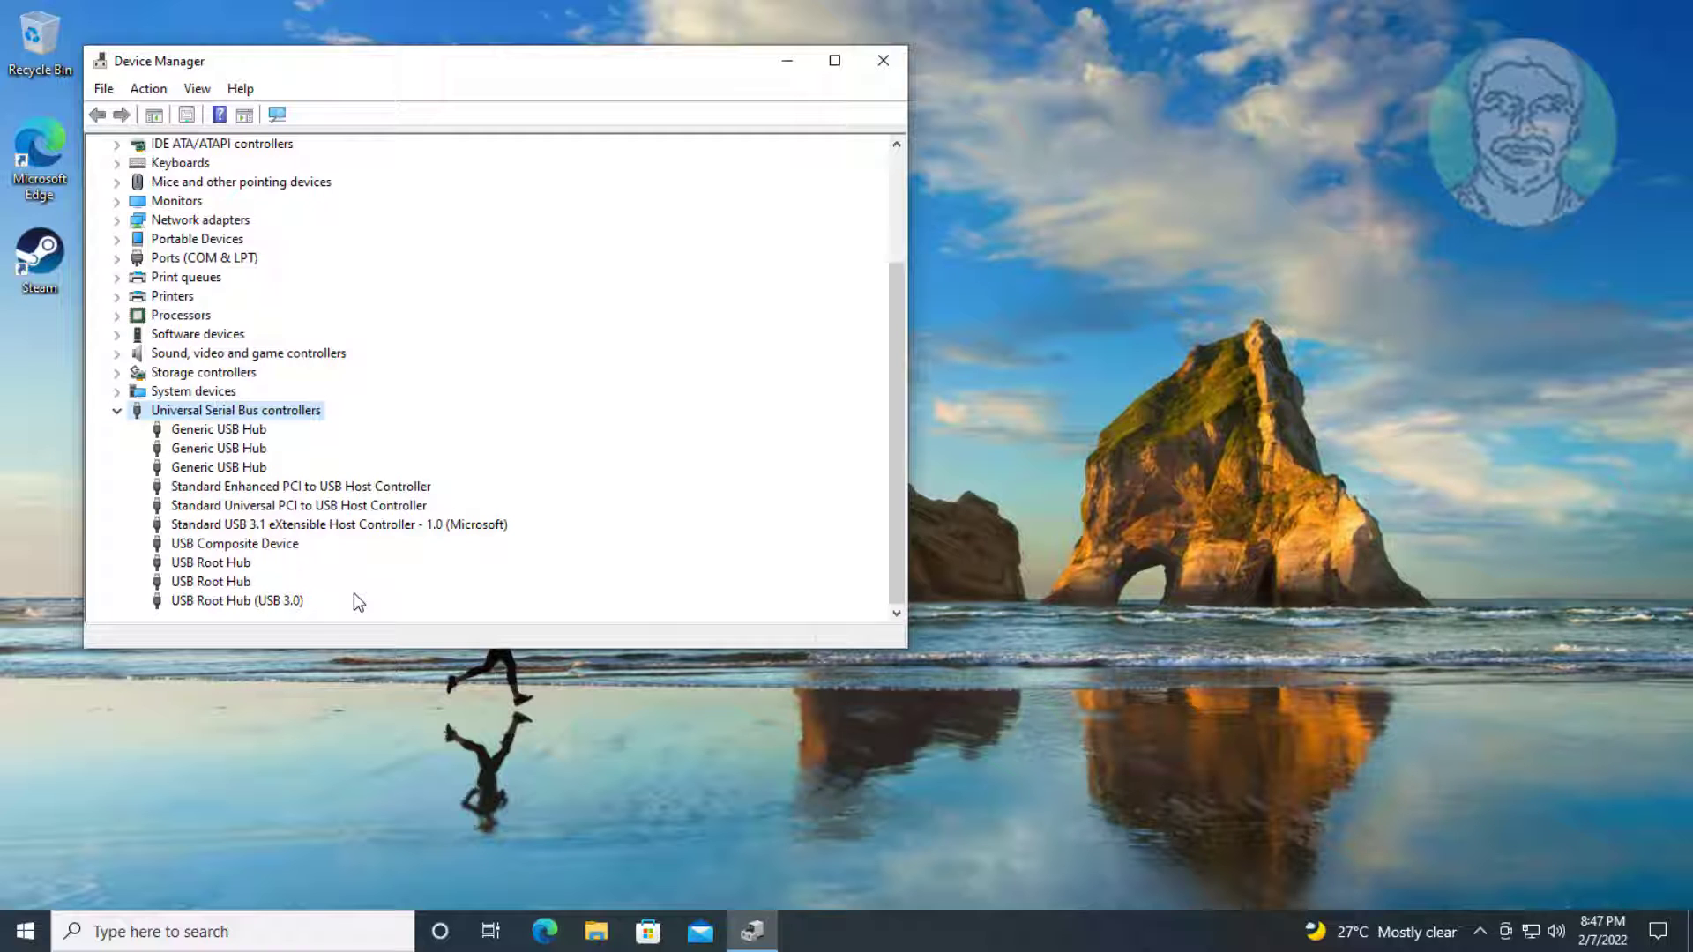
- Run an automatic driver update for the first USB Root Hub and close the update wizard
{"action": "left_click", "coordinate": [226, 565]}
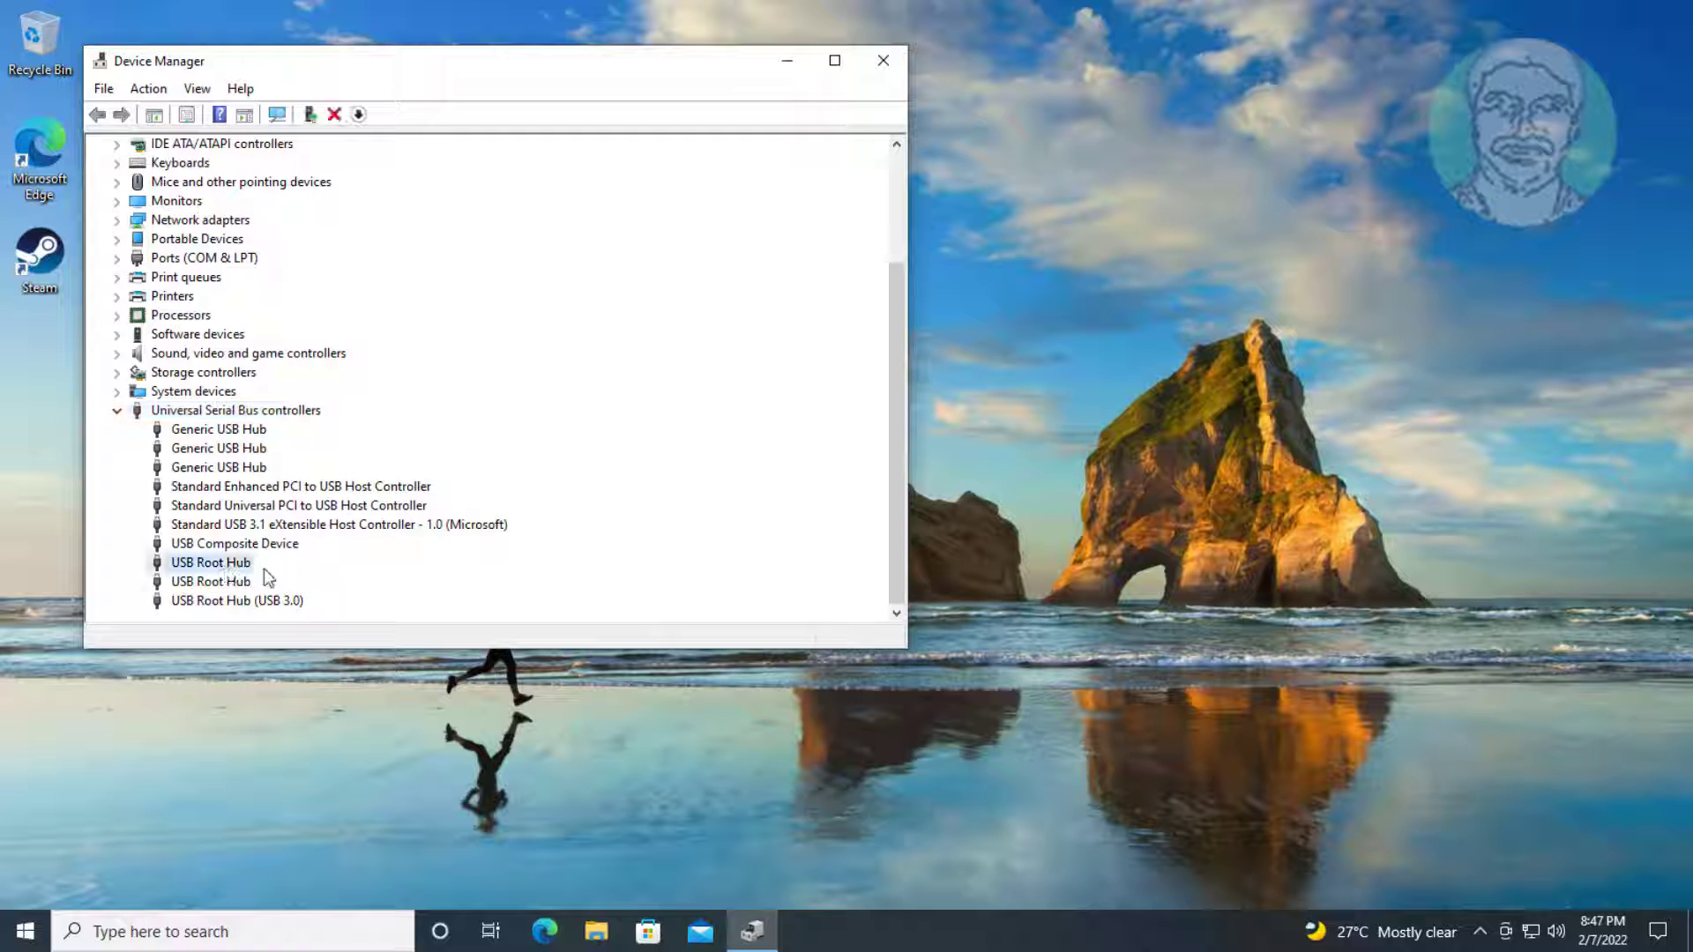
{"action": "right_click", "coordinate": [235, 565]}
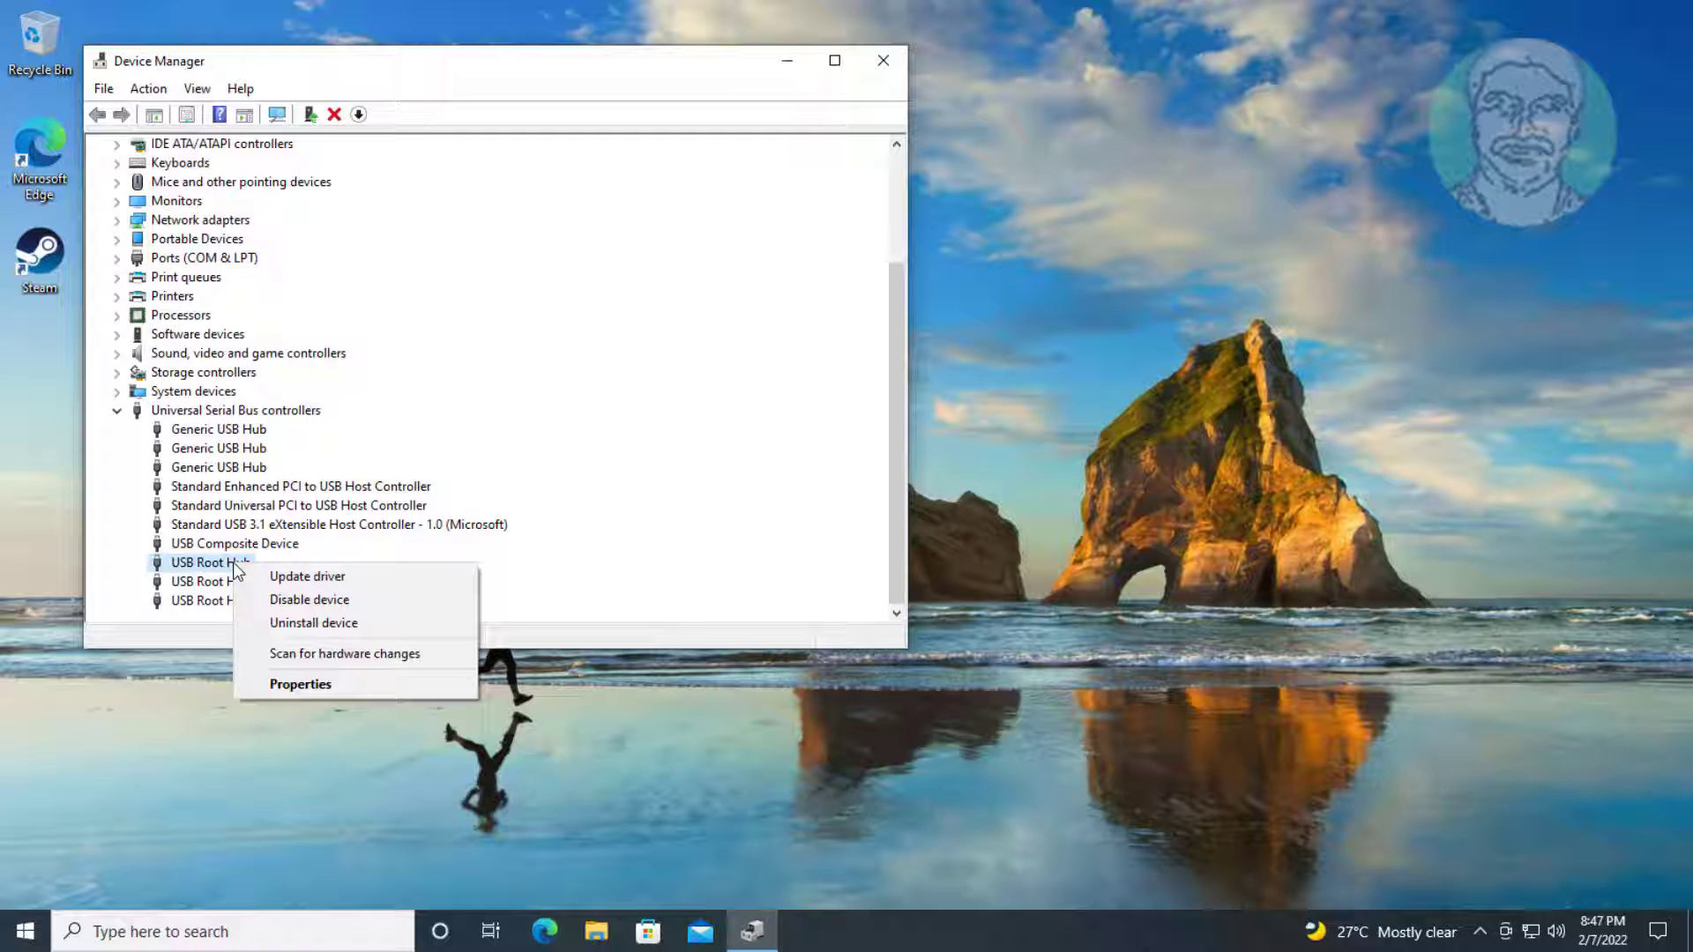
{"action": "left_click", "coordinate": [278, 573]}
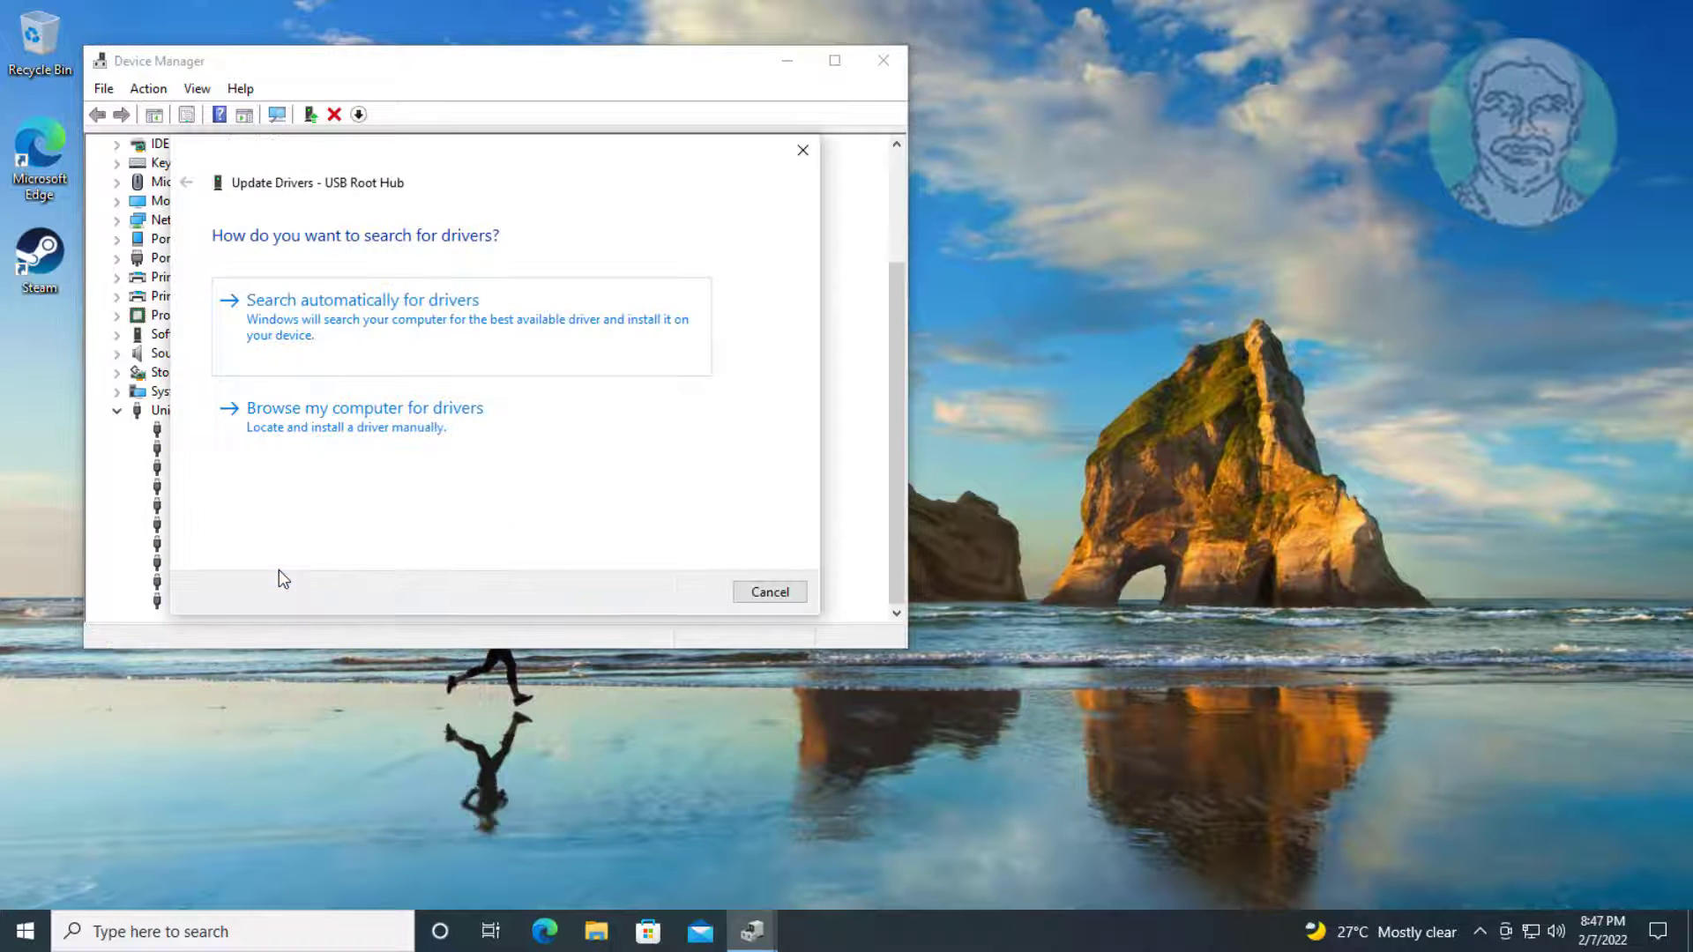
{"action": "left_click", "coordinate": [497, 339]}
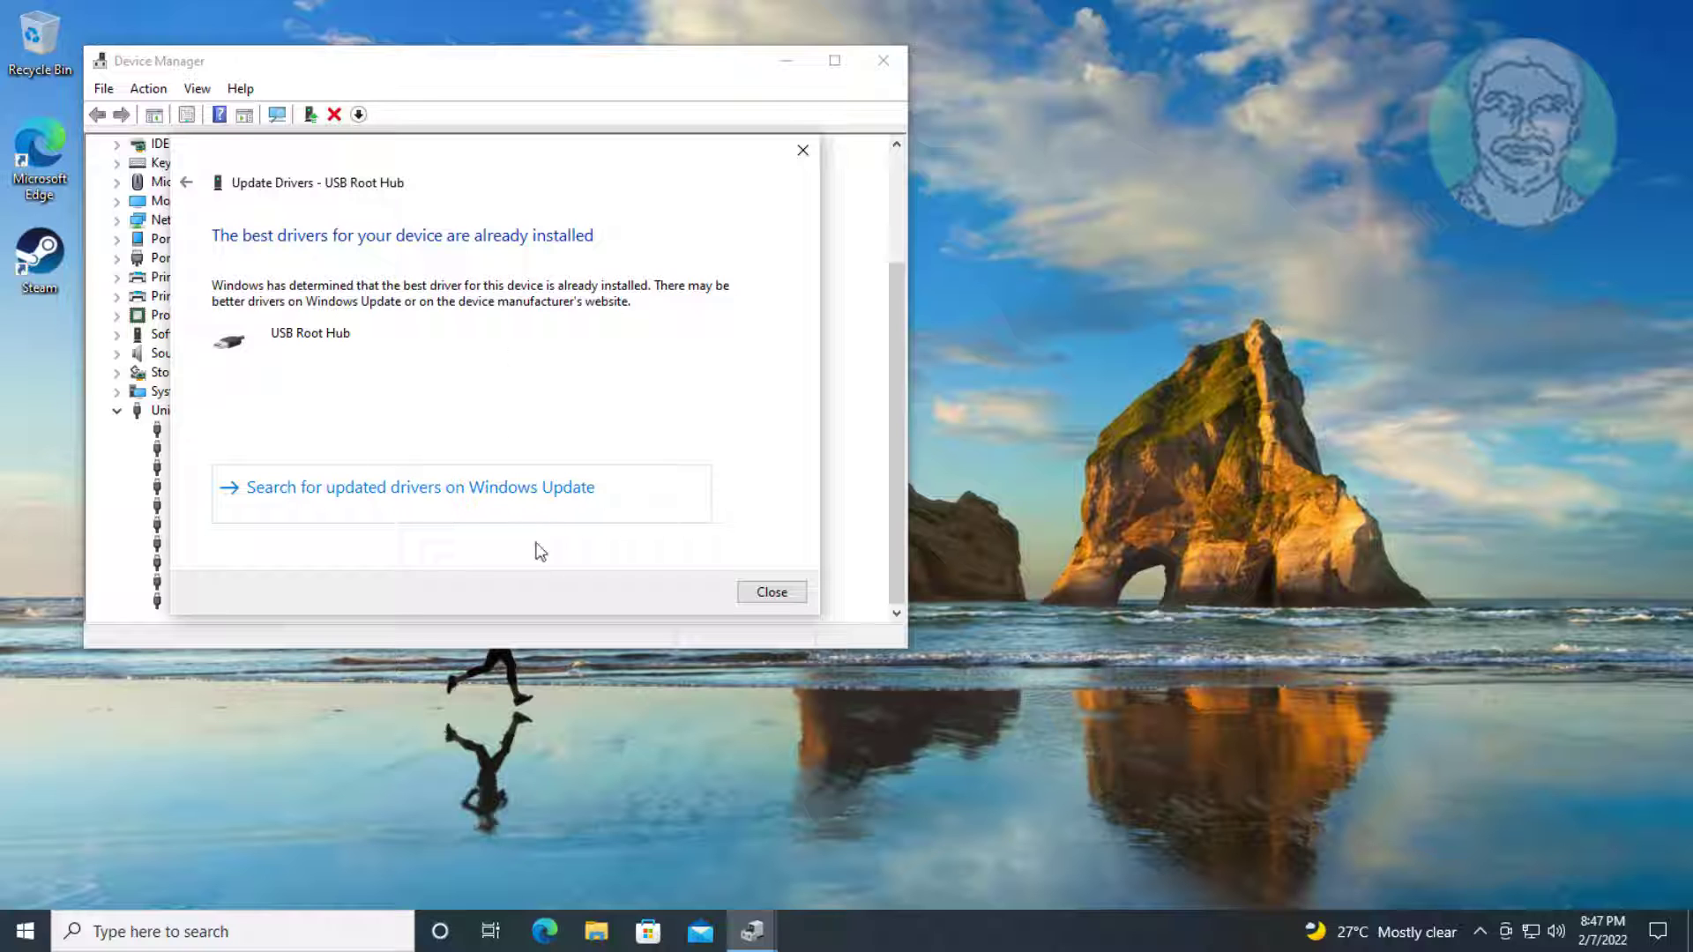
{"action": "left_click", "coordinate": [764, 592]}
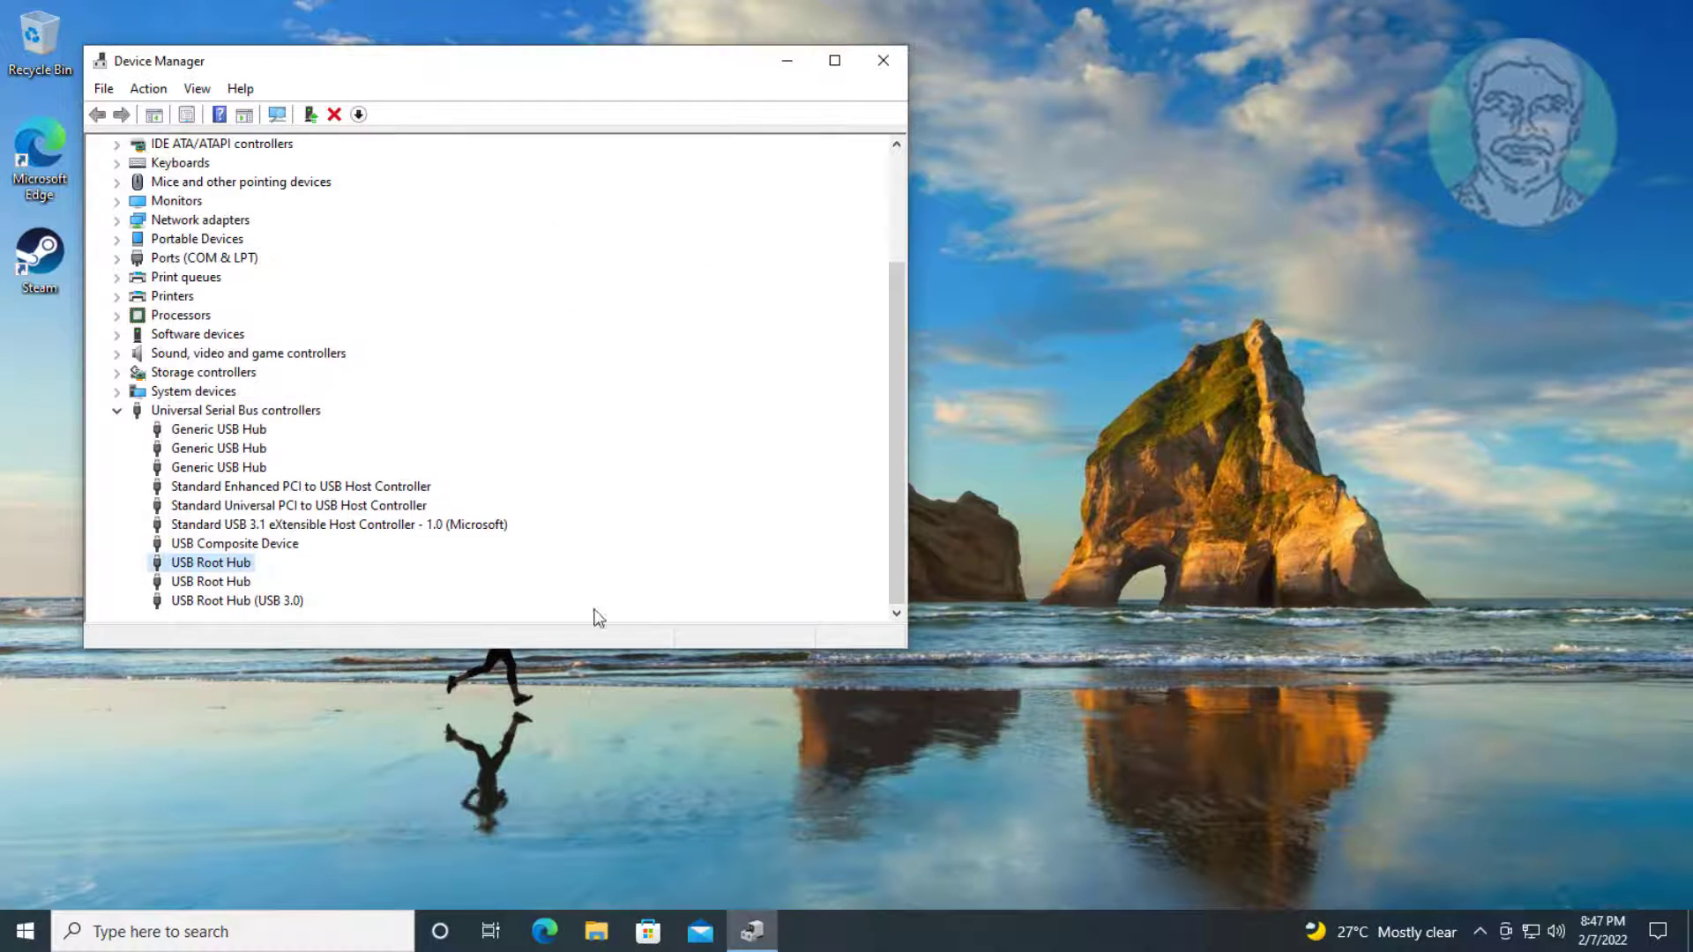
- Run an automatic driver update for the second USB Root Hub and close the update wizard
{"action": "left_click", "coordinate": [219, 582]}
{"action": "right_click", "coordinate": [220, 584]}
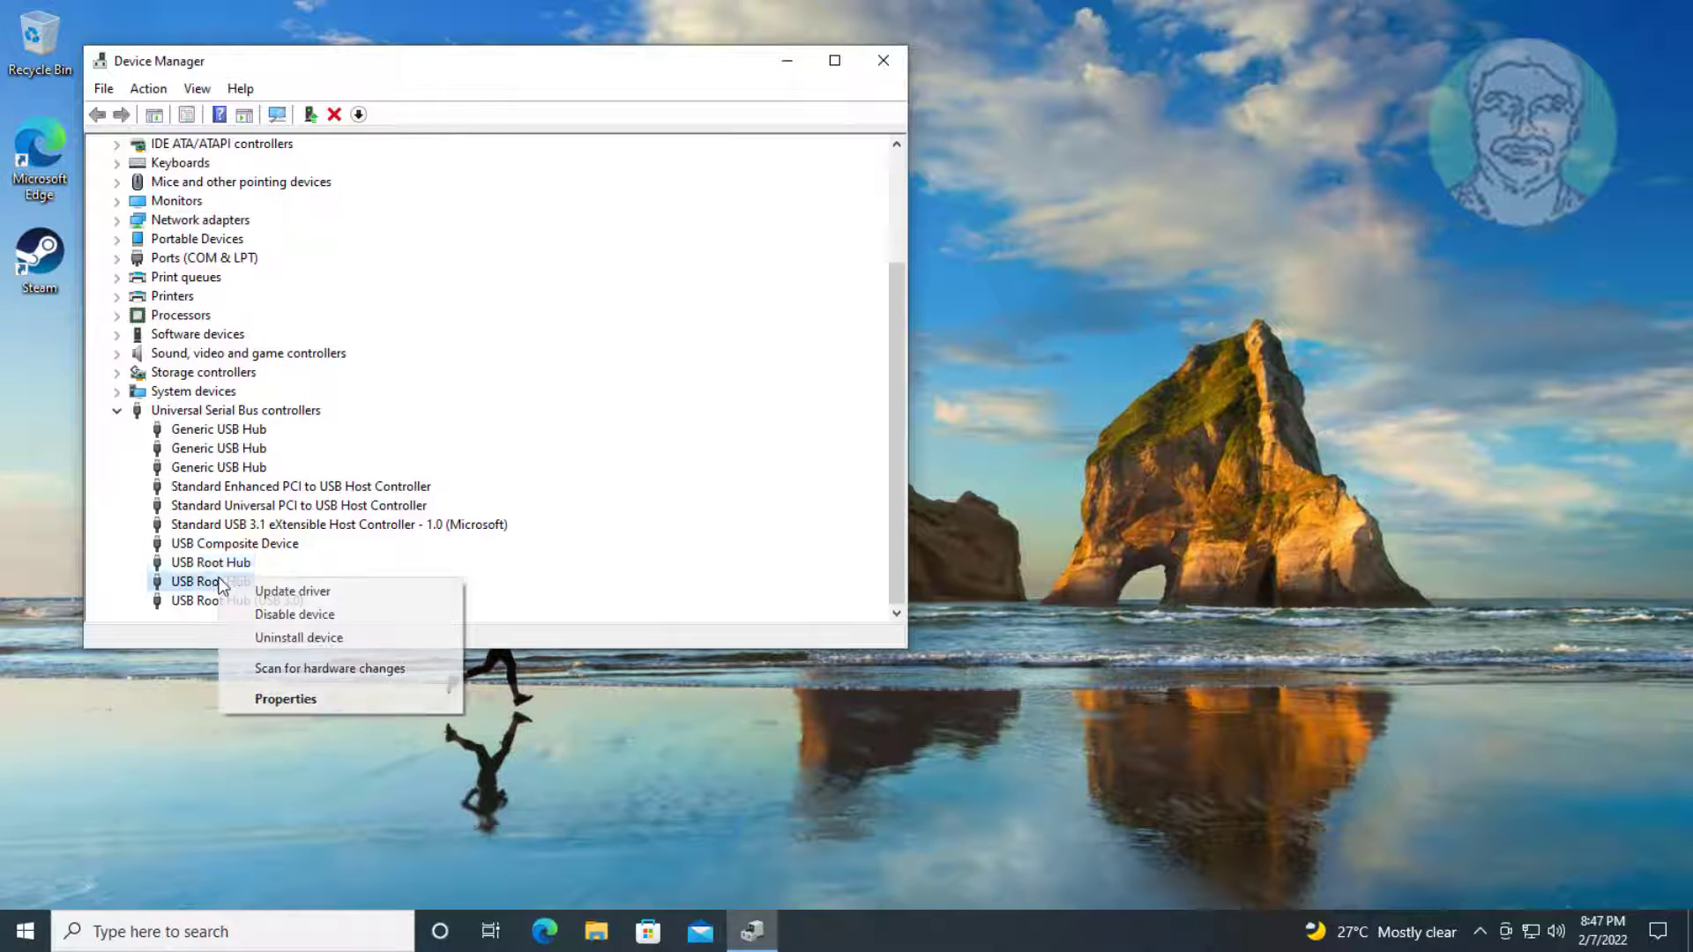
{"action": "left_click", "coordinate": [282, 591]}
{"action": "left_click", "coordinate": [305, 358]}
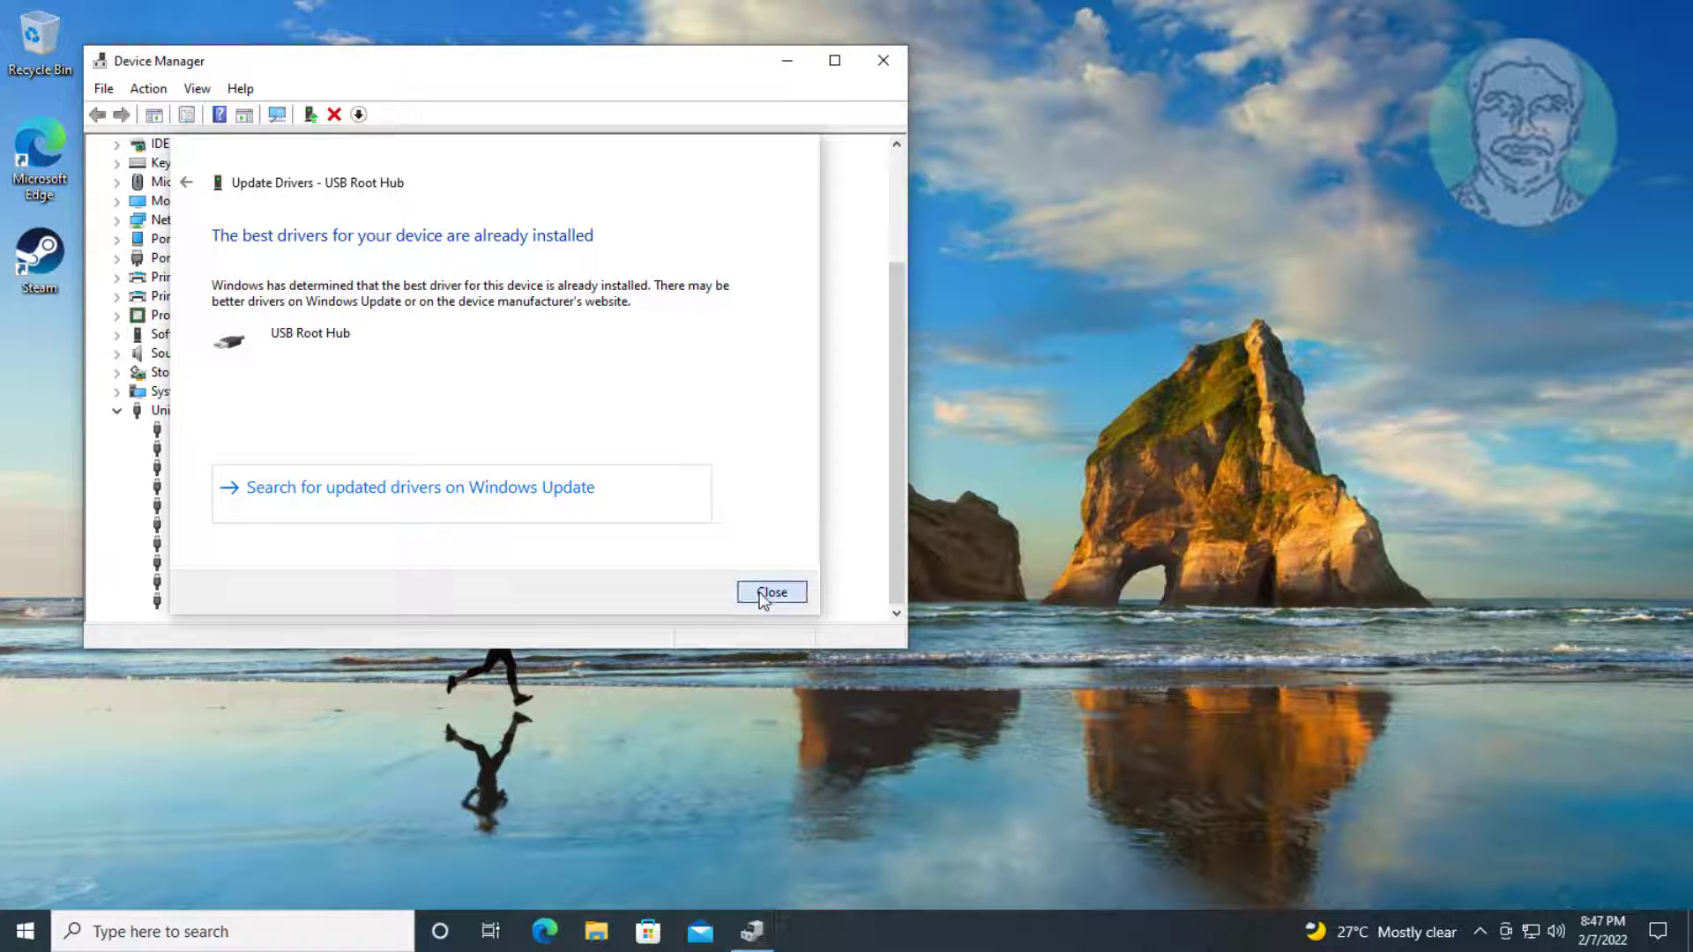
{"action": "left_click", "coordinate": [748, 595]}
- Run an automatic driver update for USB Root Hub (USB 3.0) and close the update wizard
{"action": "left_click", "coordinate": [255, 603]}
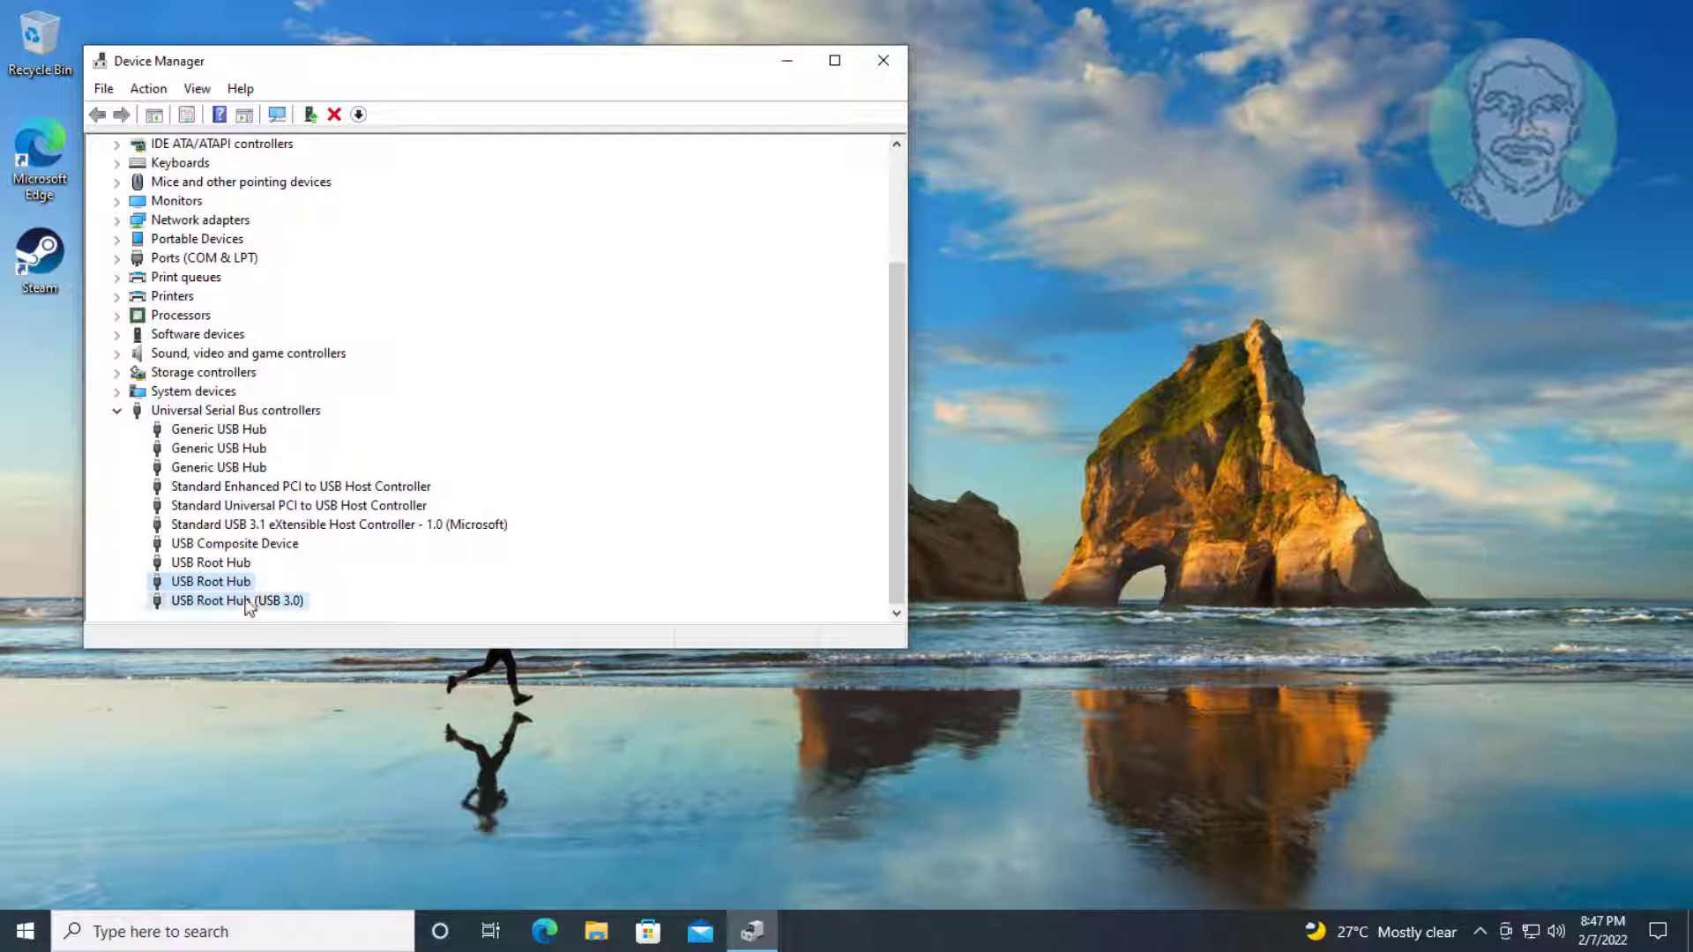
{"action": "right_click", "coordinate": [284, 605]}
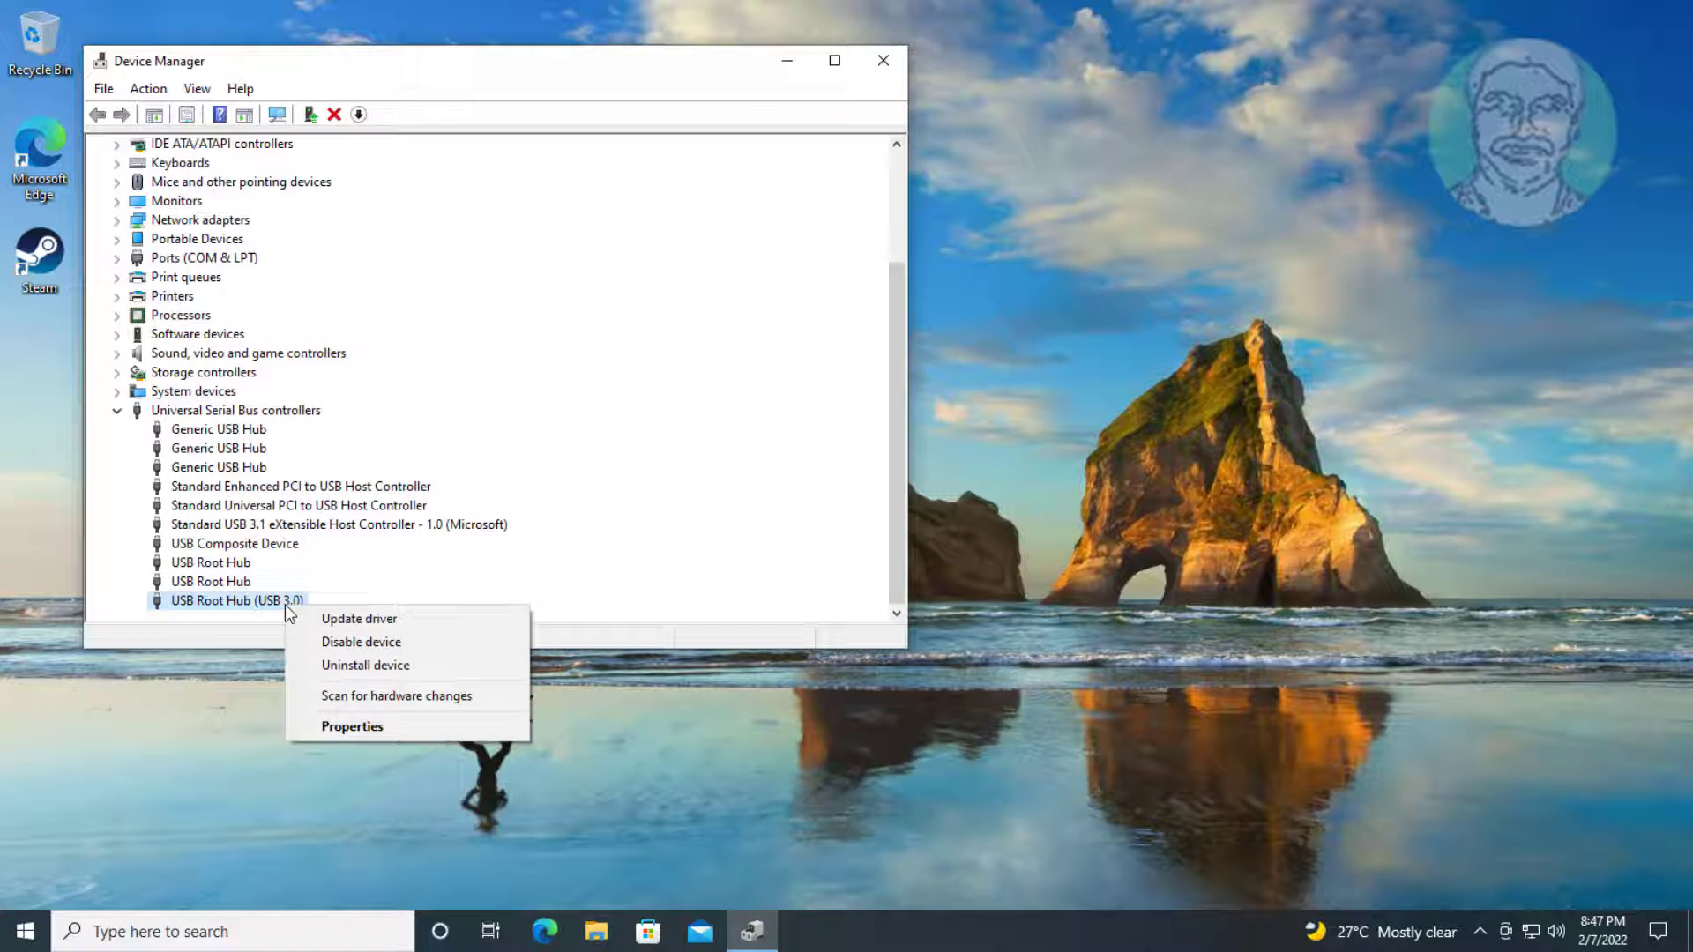
{"action": "left_click", "coordinate": [342, 613]}
{"action": "left_click", "coordinate": [384, 317]}
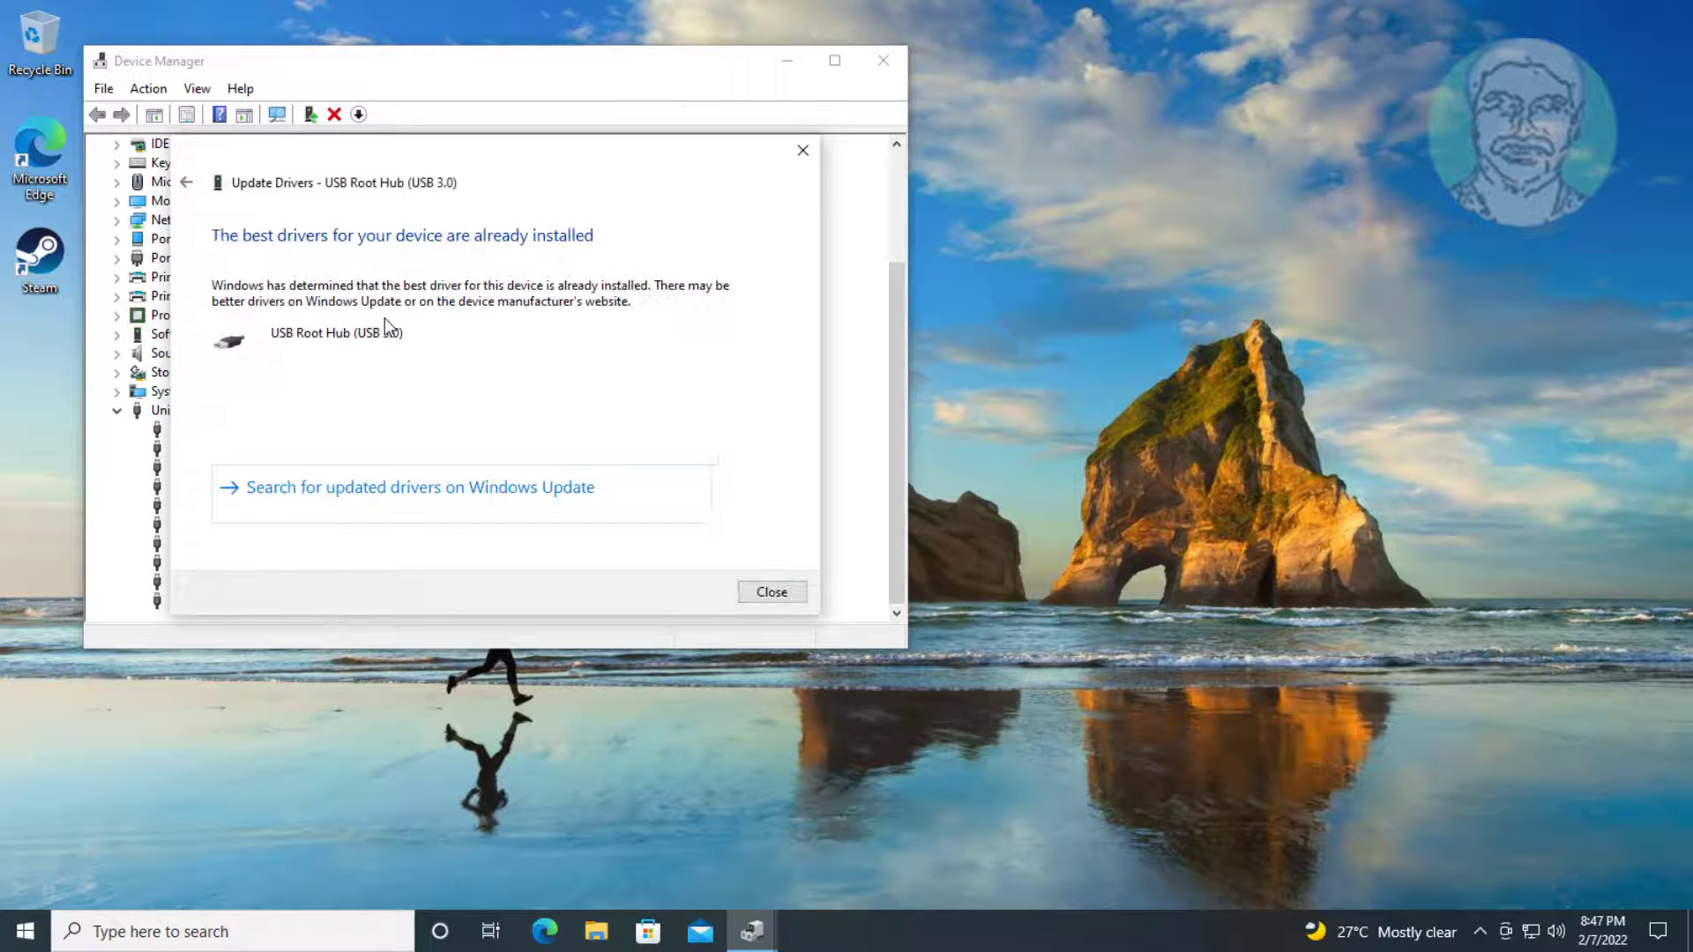
{"action": "left_click", "coordinate": [756, 597]}
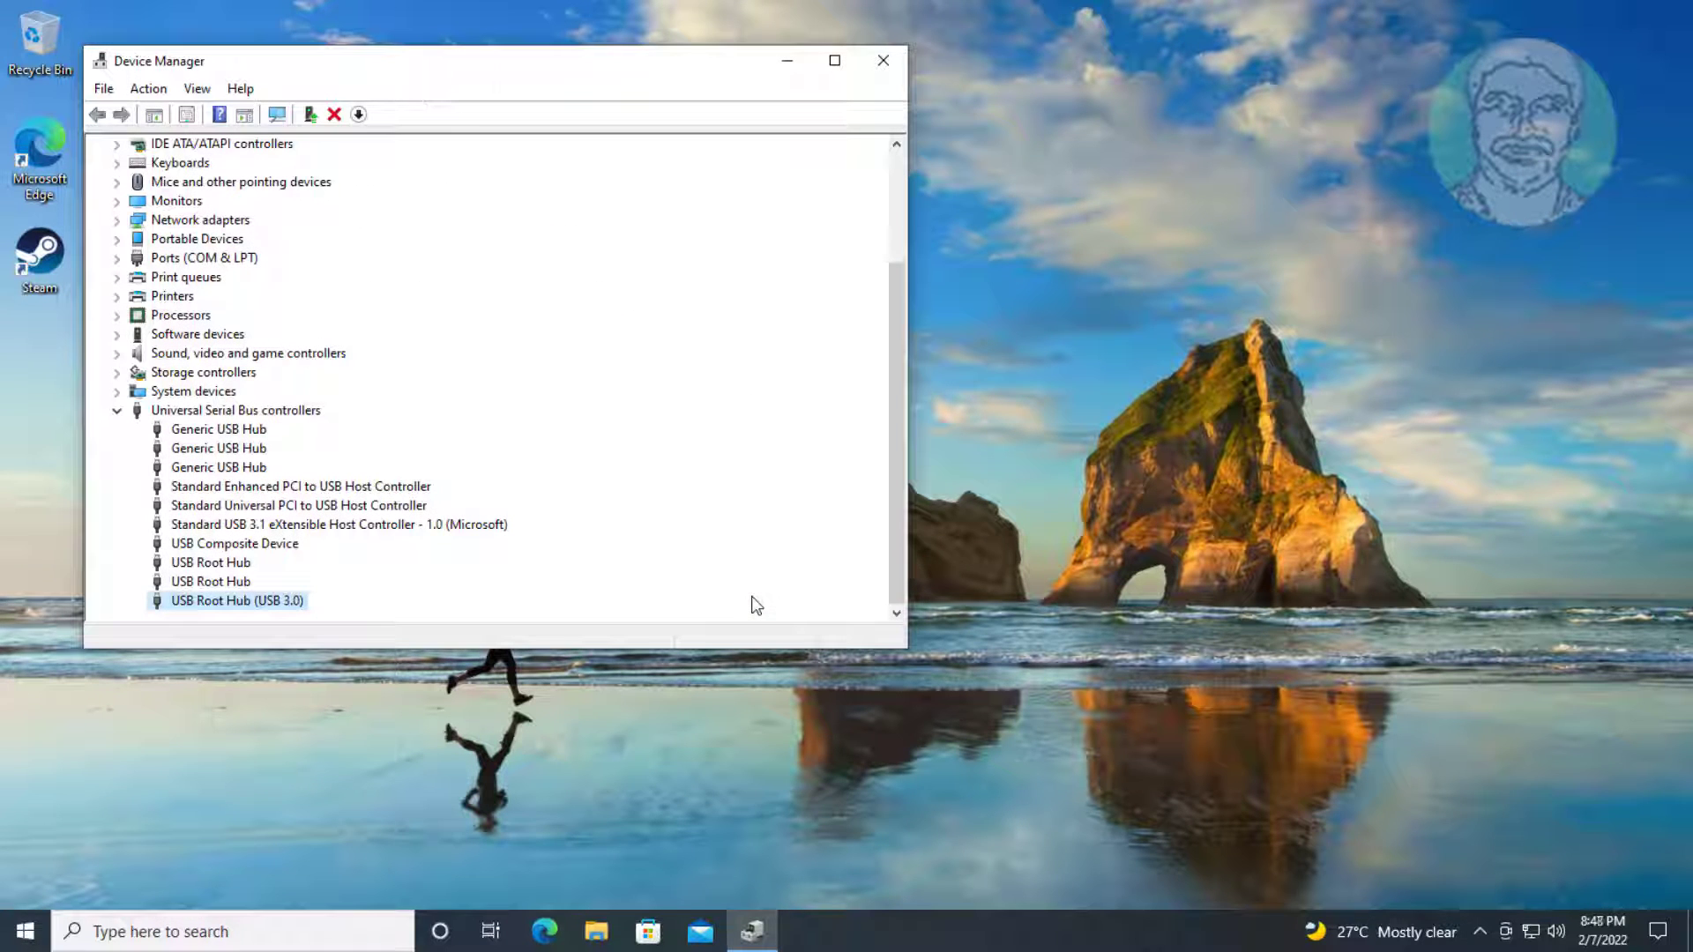
- Run an automatic driver update for the first Generic USB Hub and close the update wizard
{"action": "left_click", "coordinate": [232, 430]}
{"action": "right_click", "coordinate": [231, 431]}
{"action": "left_click", "coordinate": [317, 439]}
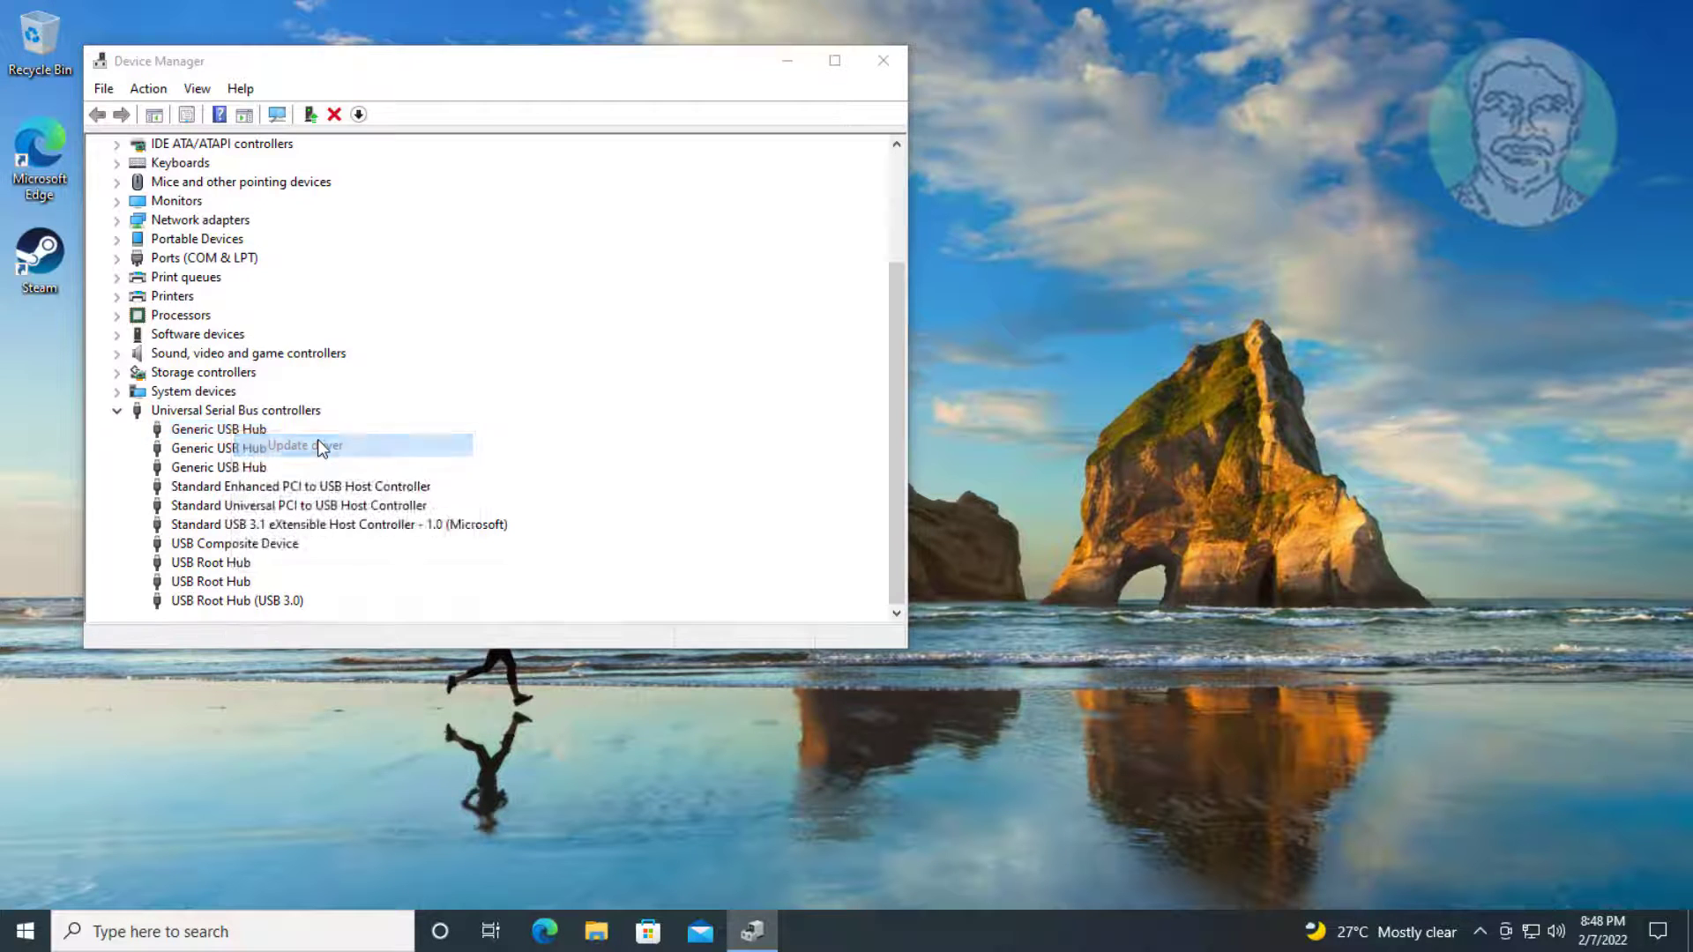
{"action": "left_click", "coordinate": [355, 320]}
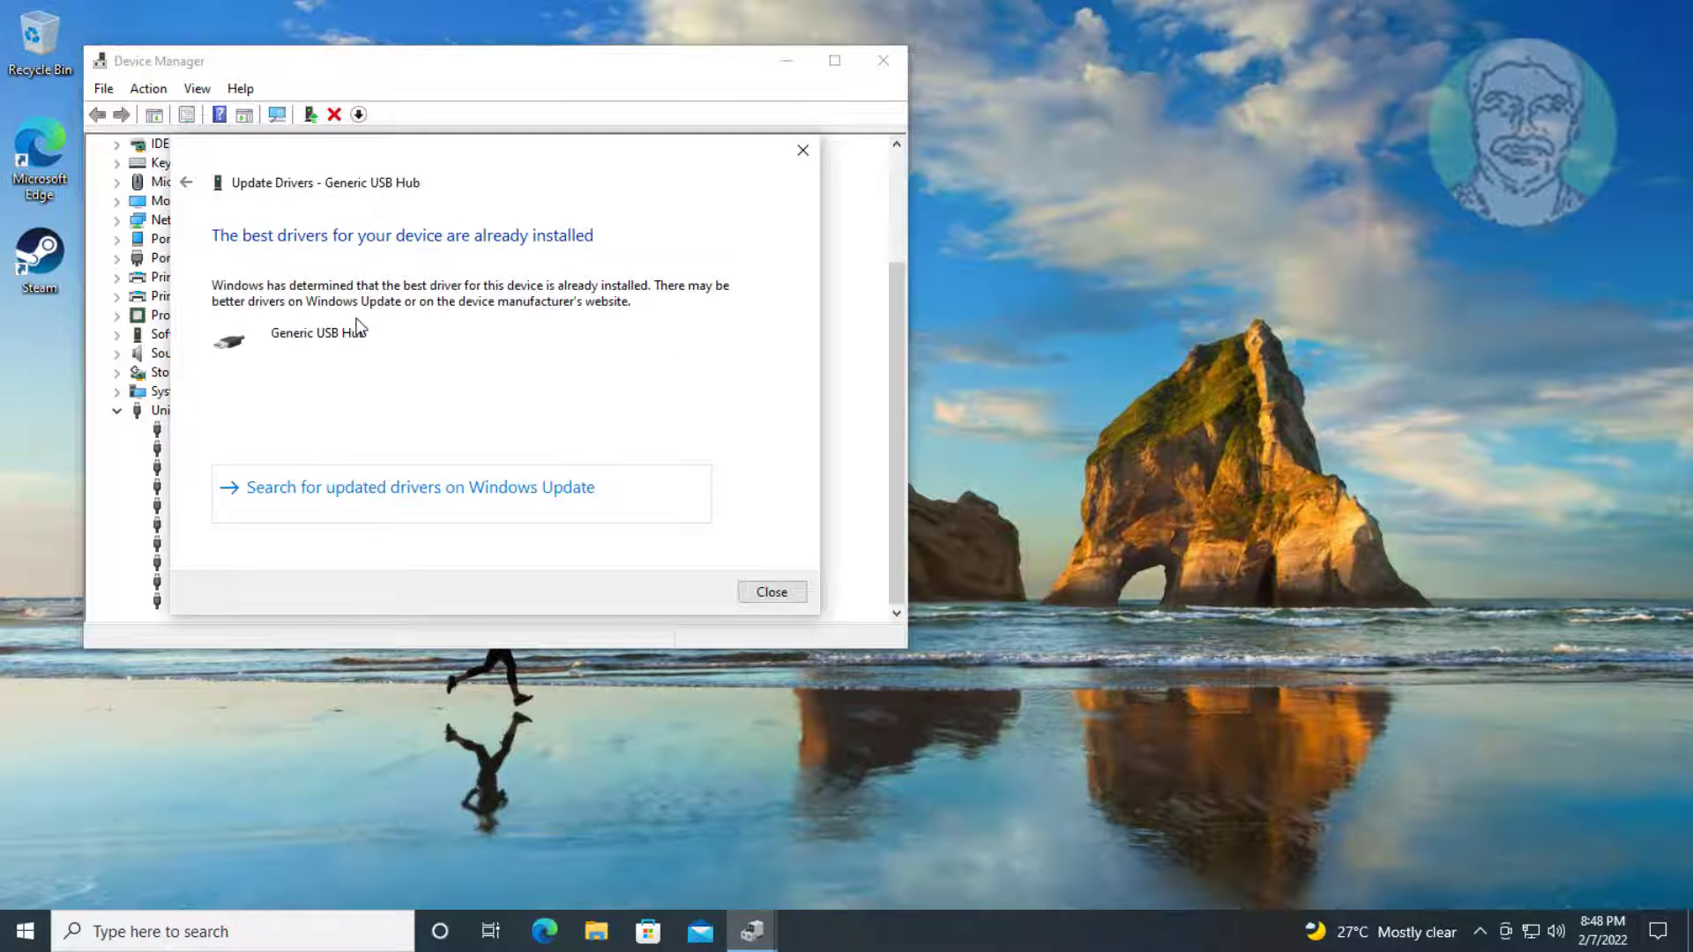
{"action": "left_click", "coordinate": [792, 593]}
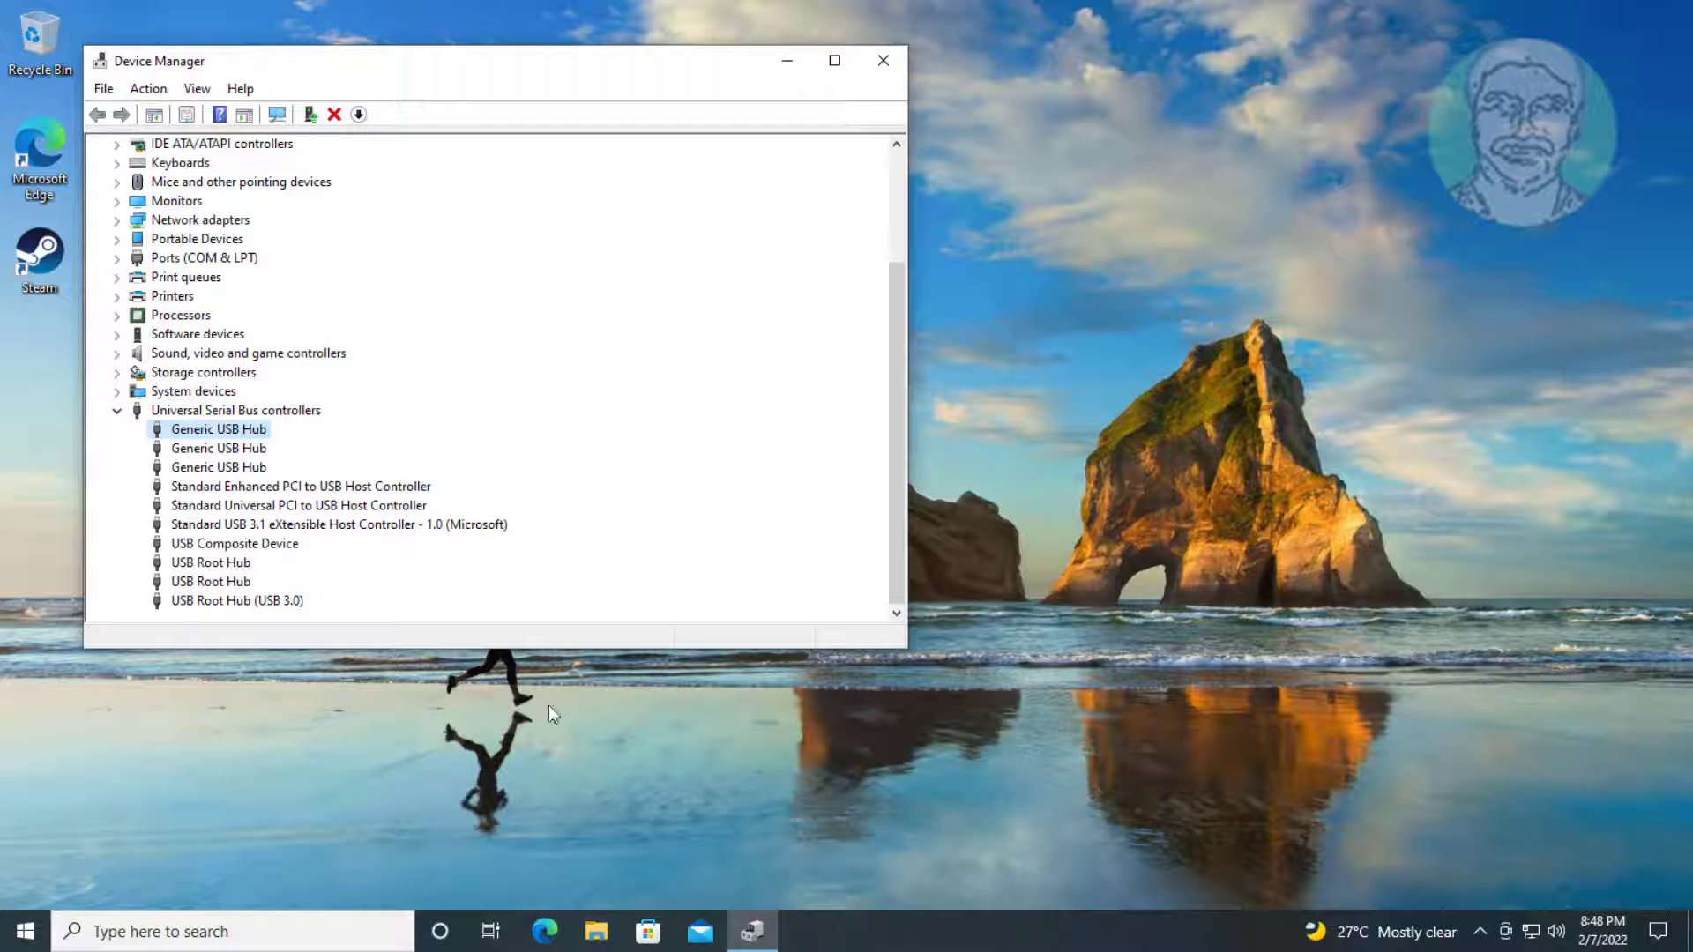
- Run an automatic driver update for the second Generic USB Hub and close the update wizard
{"action": "left_click", "coordinate": [250, 449]}
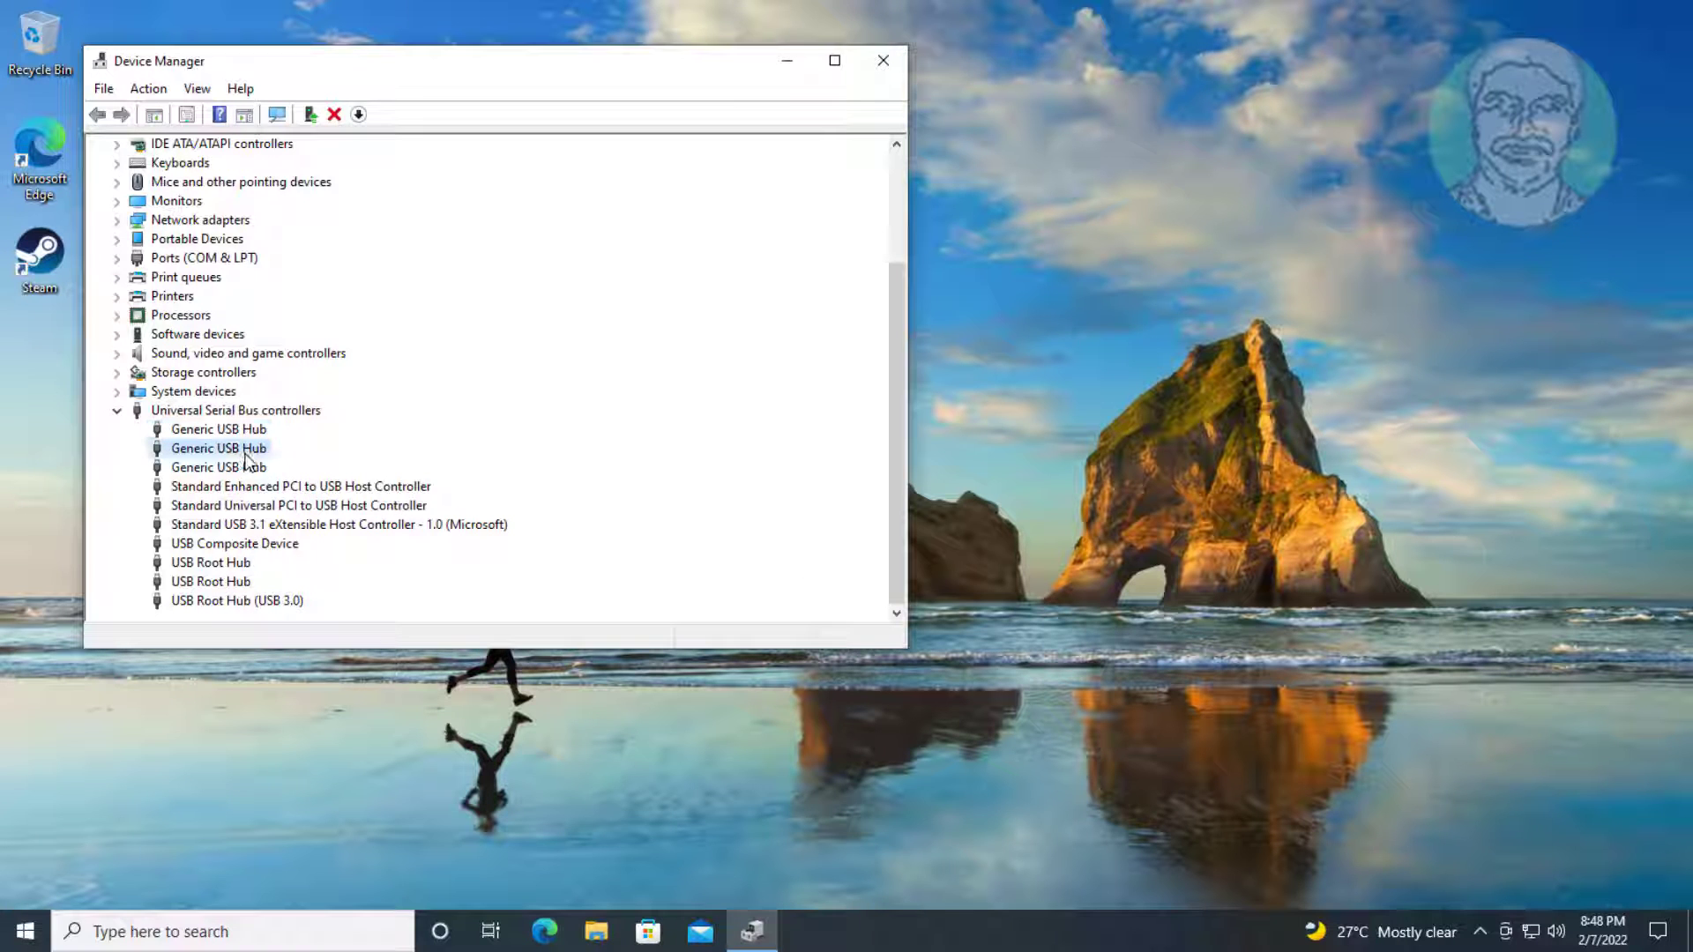
{"action": "right_click", "coordinate": [258, 451]}
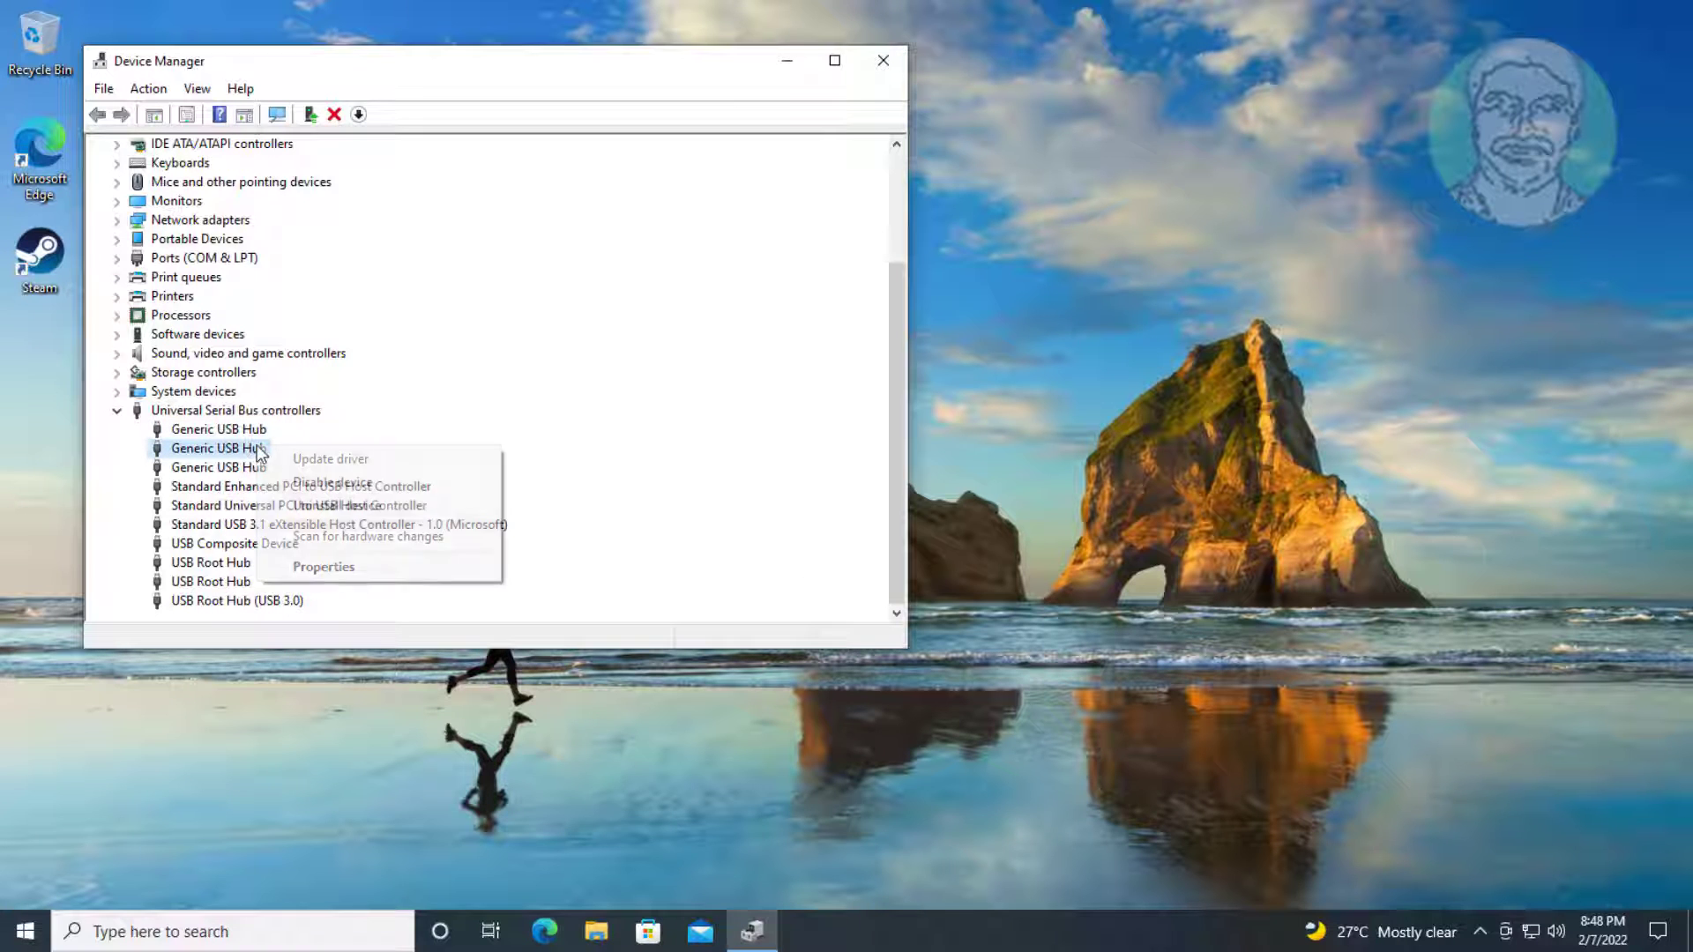
{"action": "left_click", "coordinate": [342, 462]}
{"action": "left_click", "coordinate": [377, 361]}
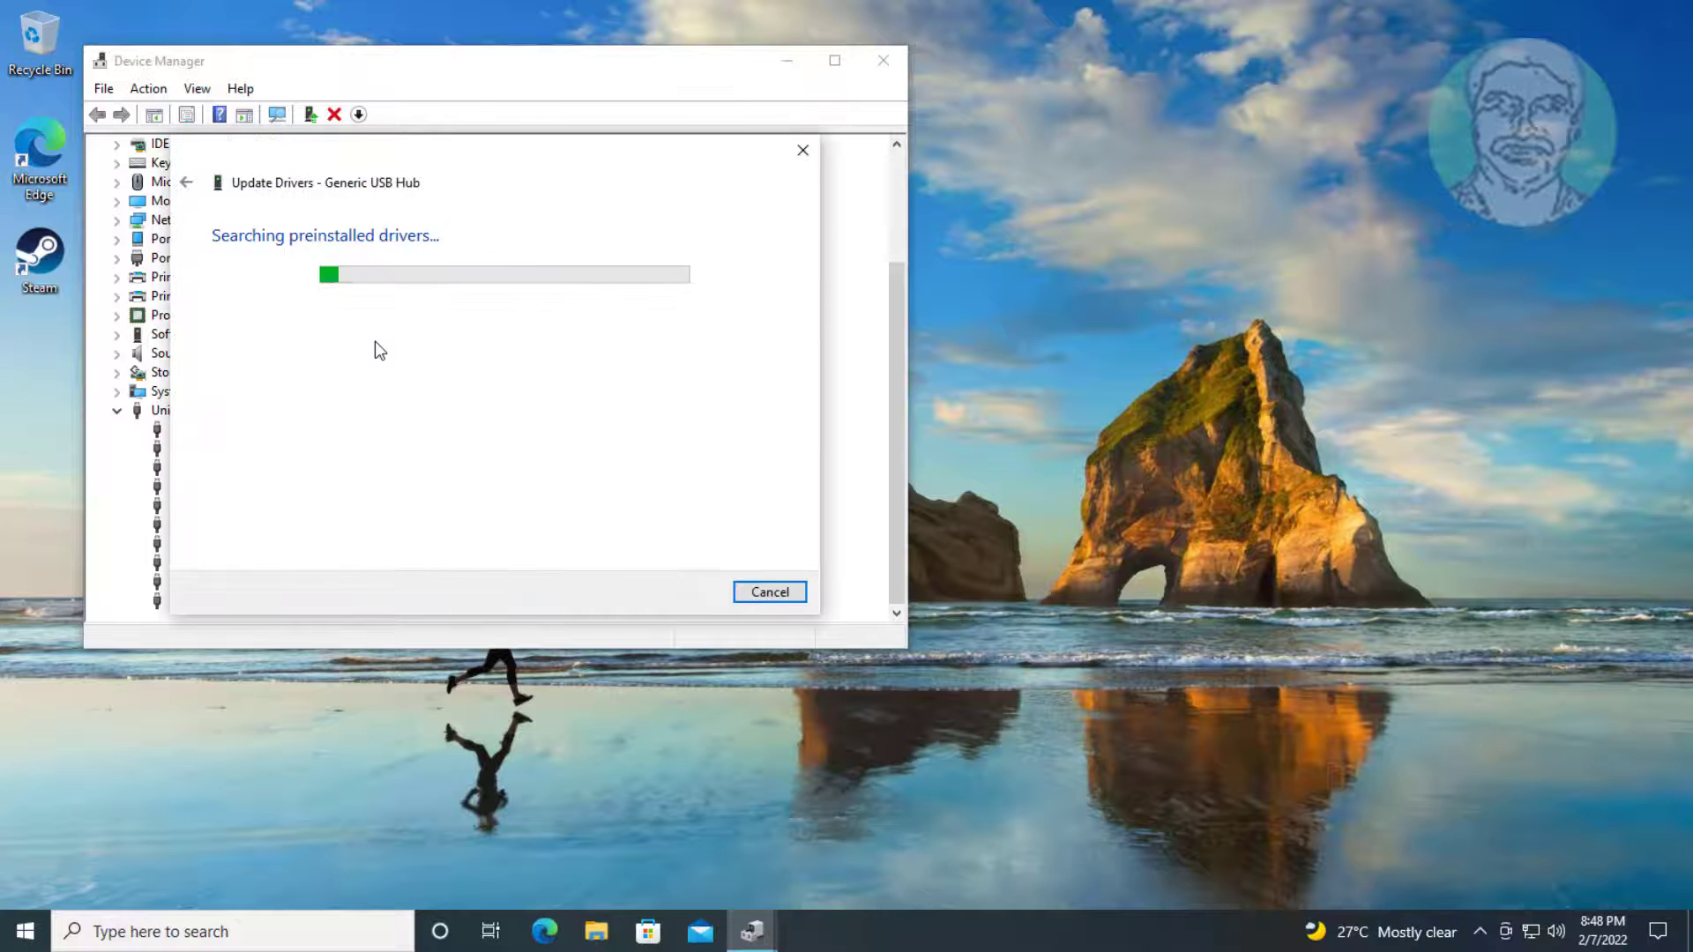
{"action": "left_click", "coordinate": [785, 596]}
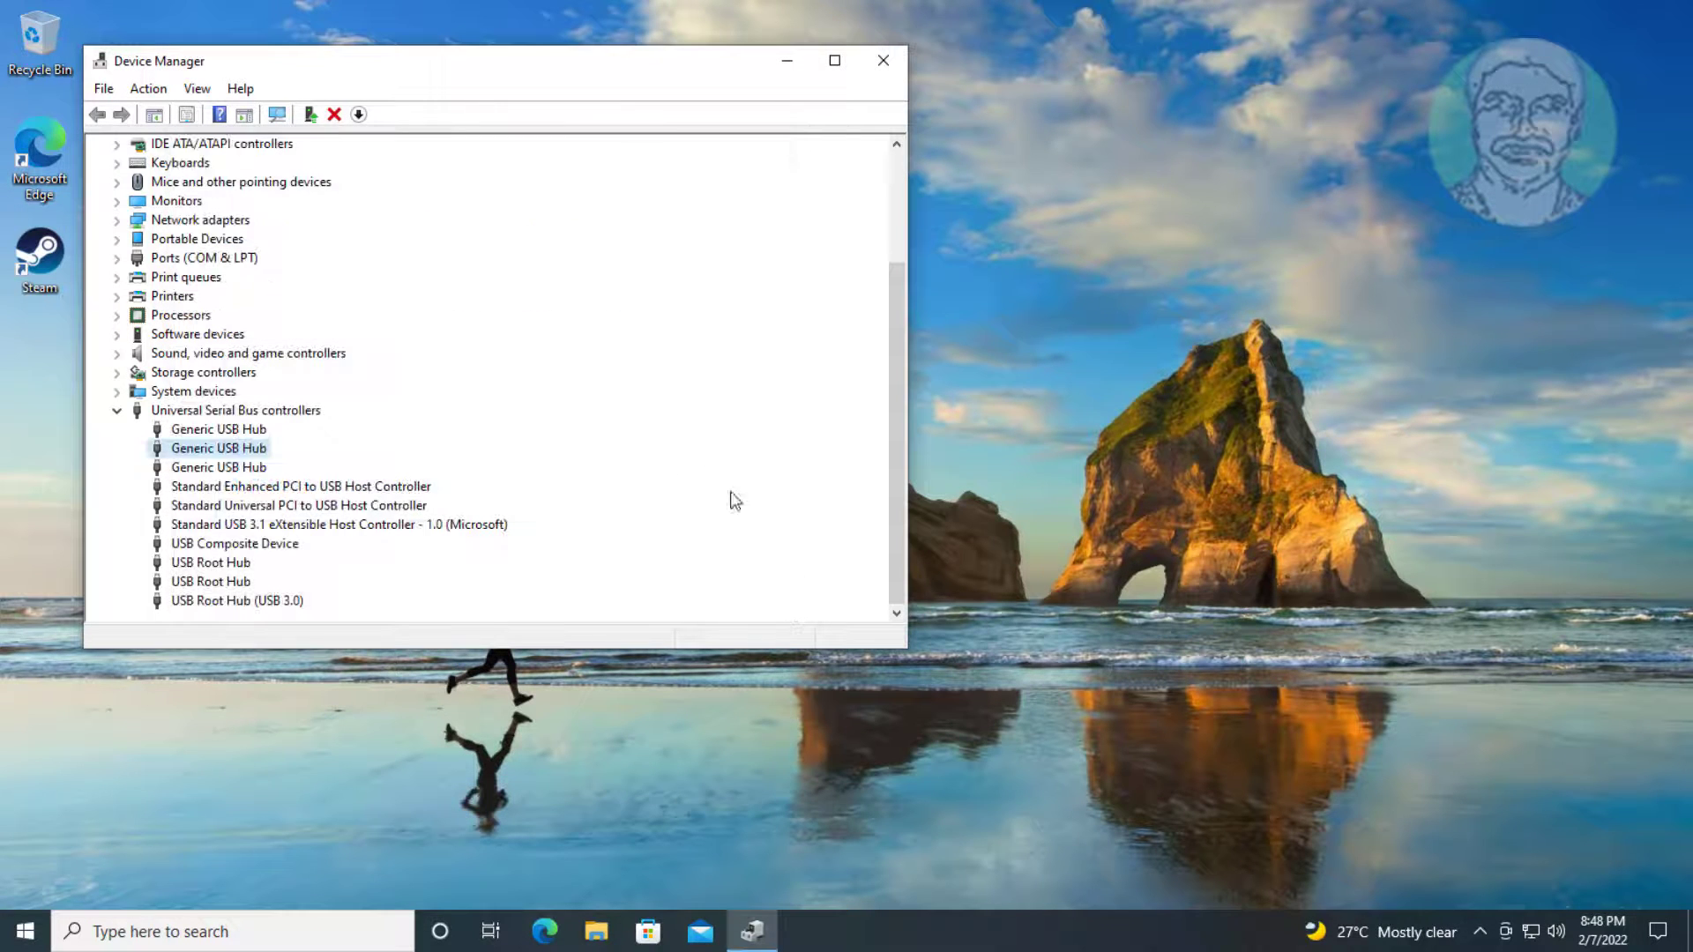
- Run an automatic driver update for the third Generic USB Hub, then close the wizard and Device Manager
{"action": "left_click", "coordinate": [247, 470]}
{"action": "right_click", "coordinate": [247, 475]}
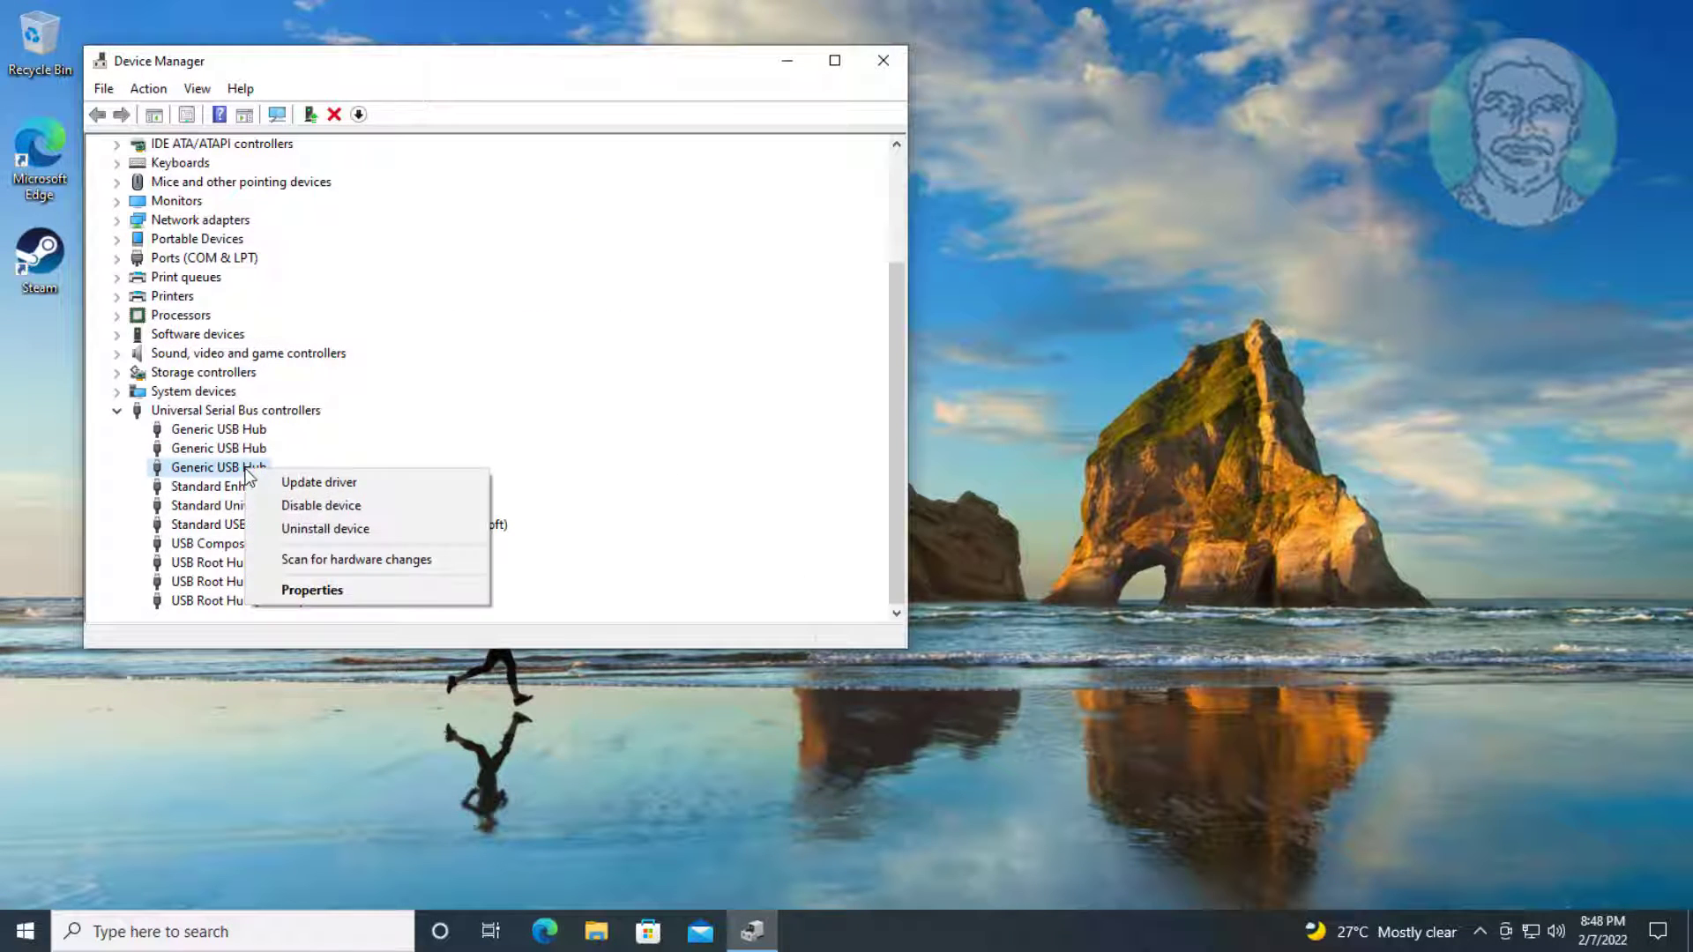
{"action": "left_click", "coordinate": [295, 484]}
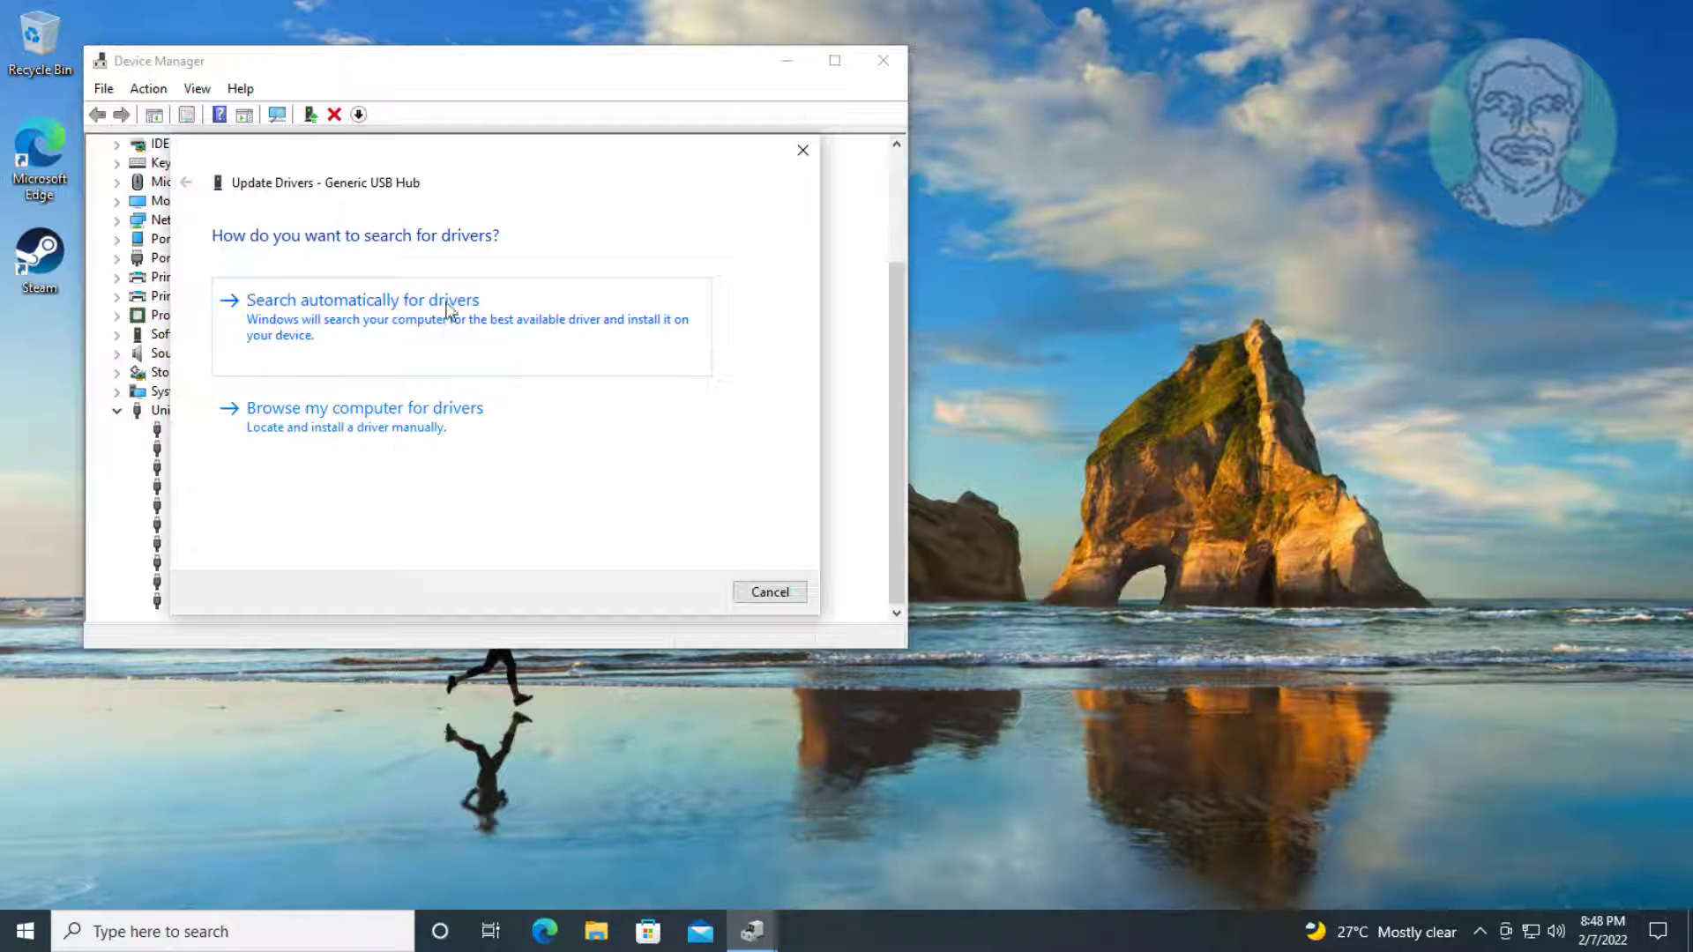
{"action": "left_click", "coordinate": [367, 303]}
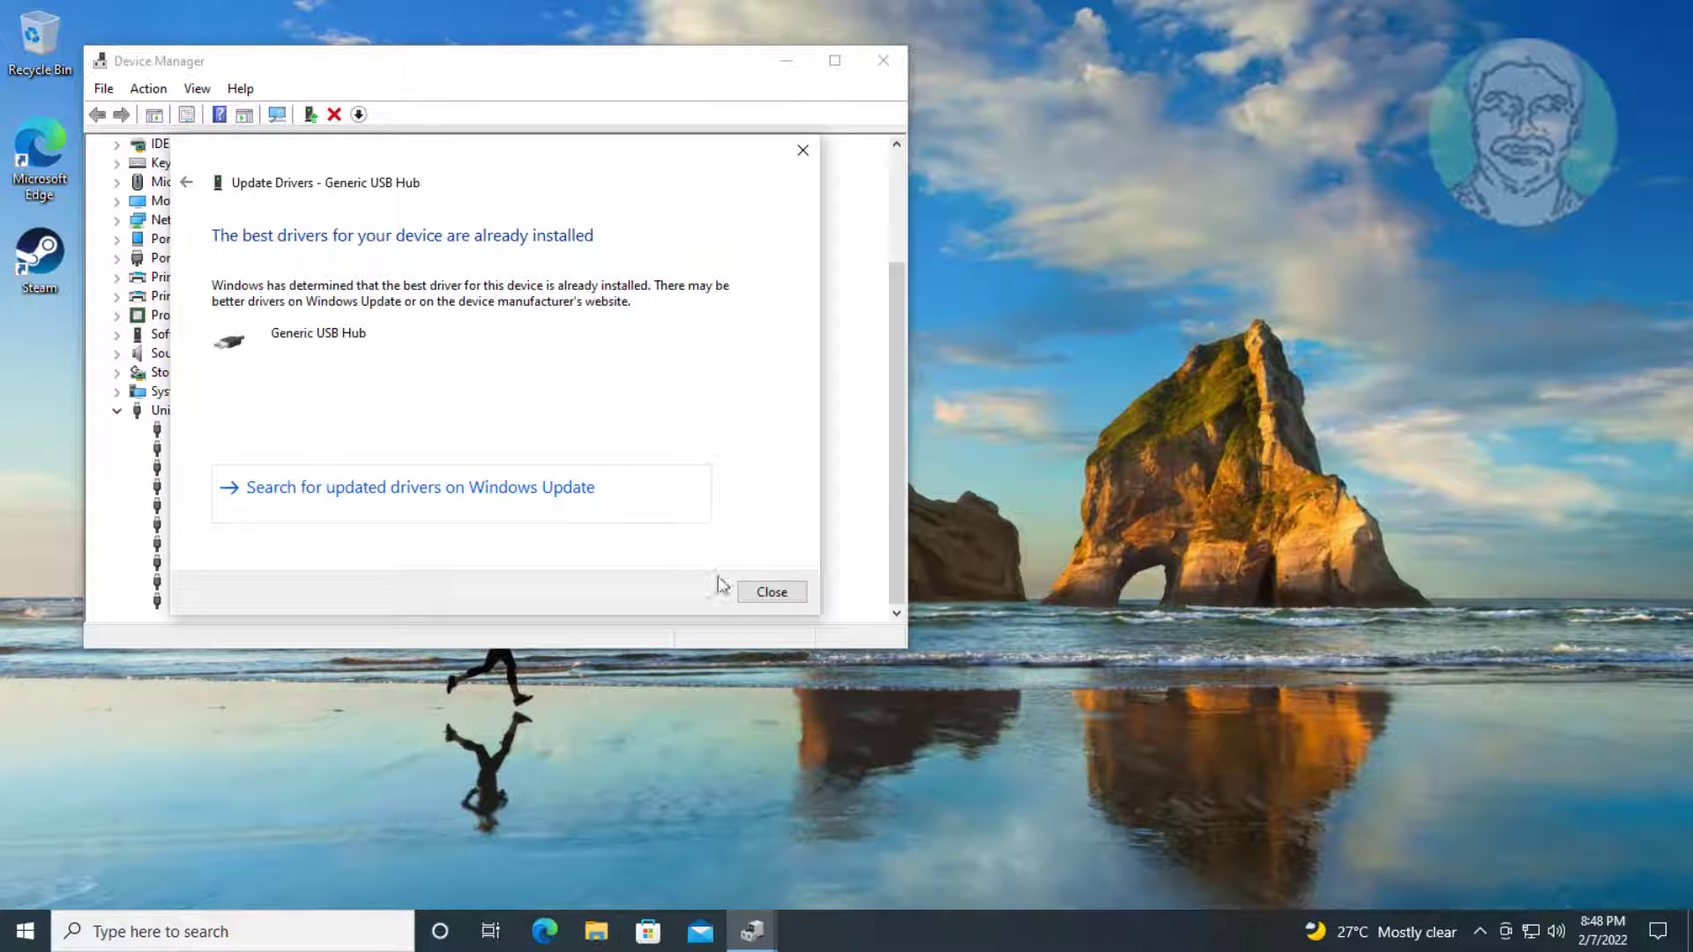
{"action": "left_click", "coordinate": [749, 594]}
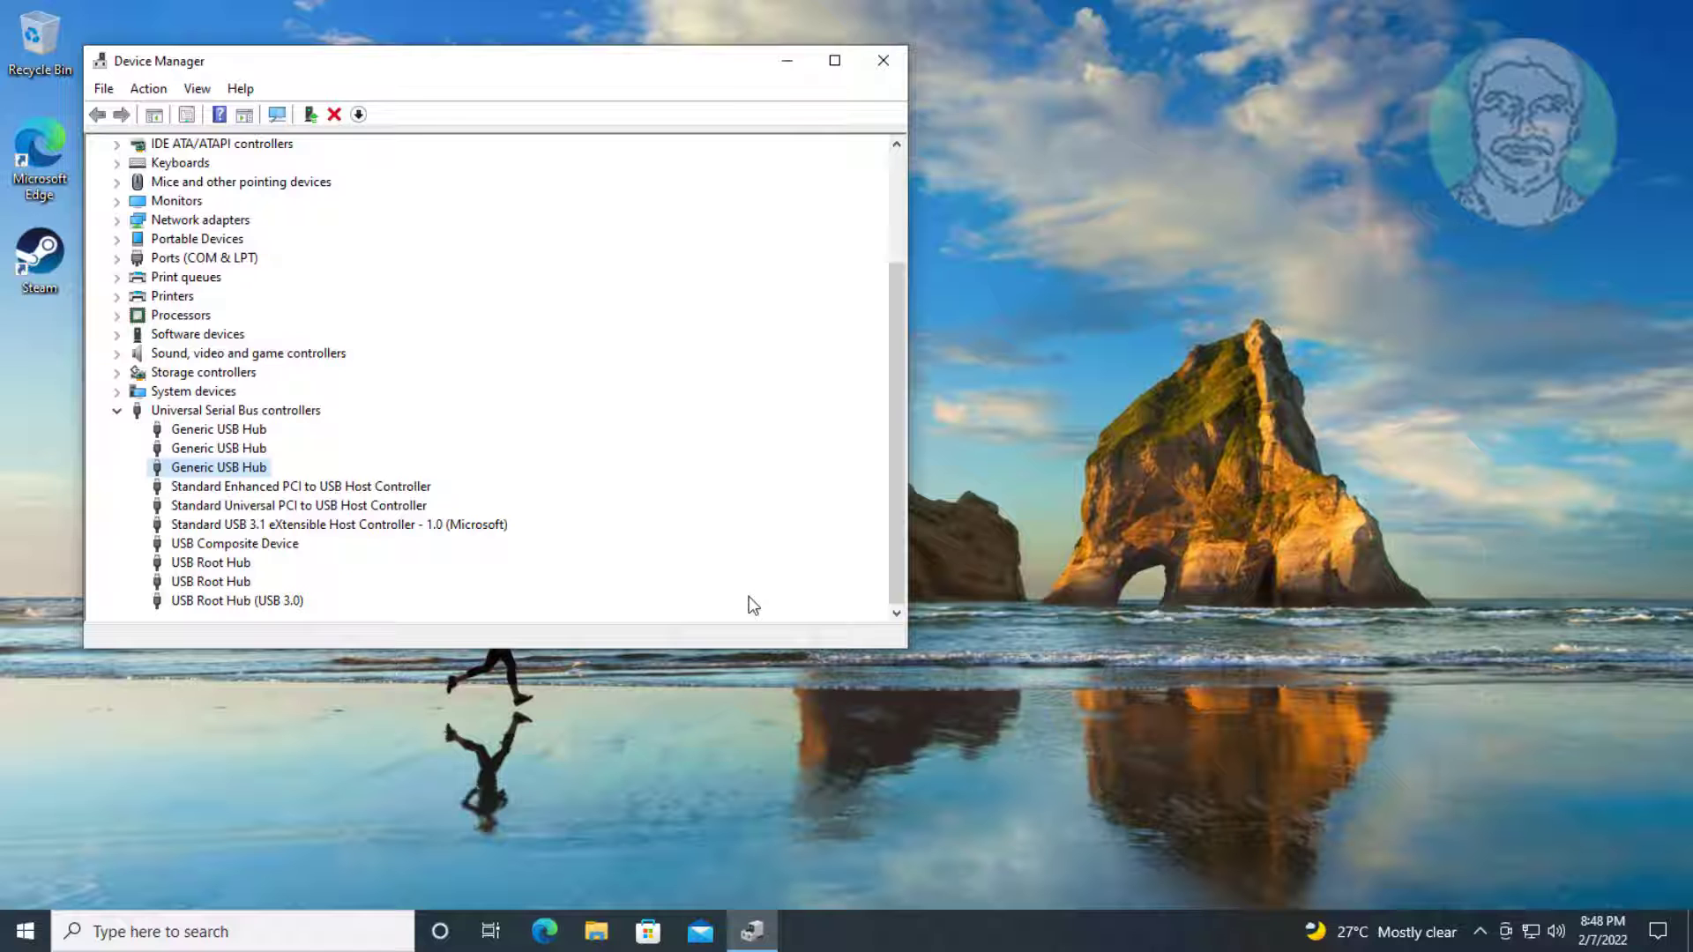
{"action": "left_click", "coordinate": [884, 60]}
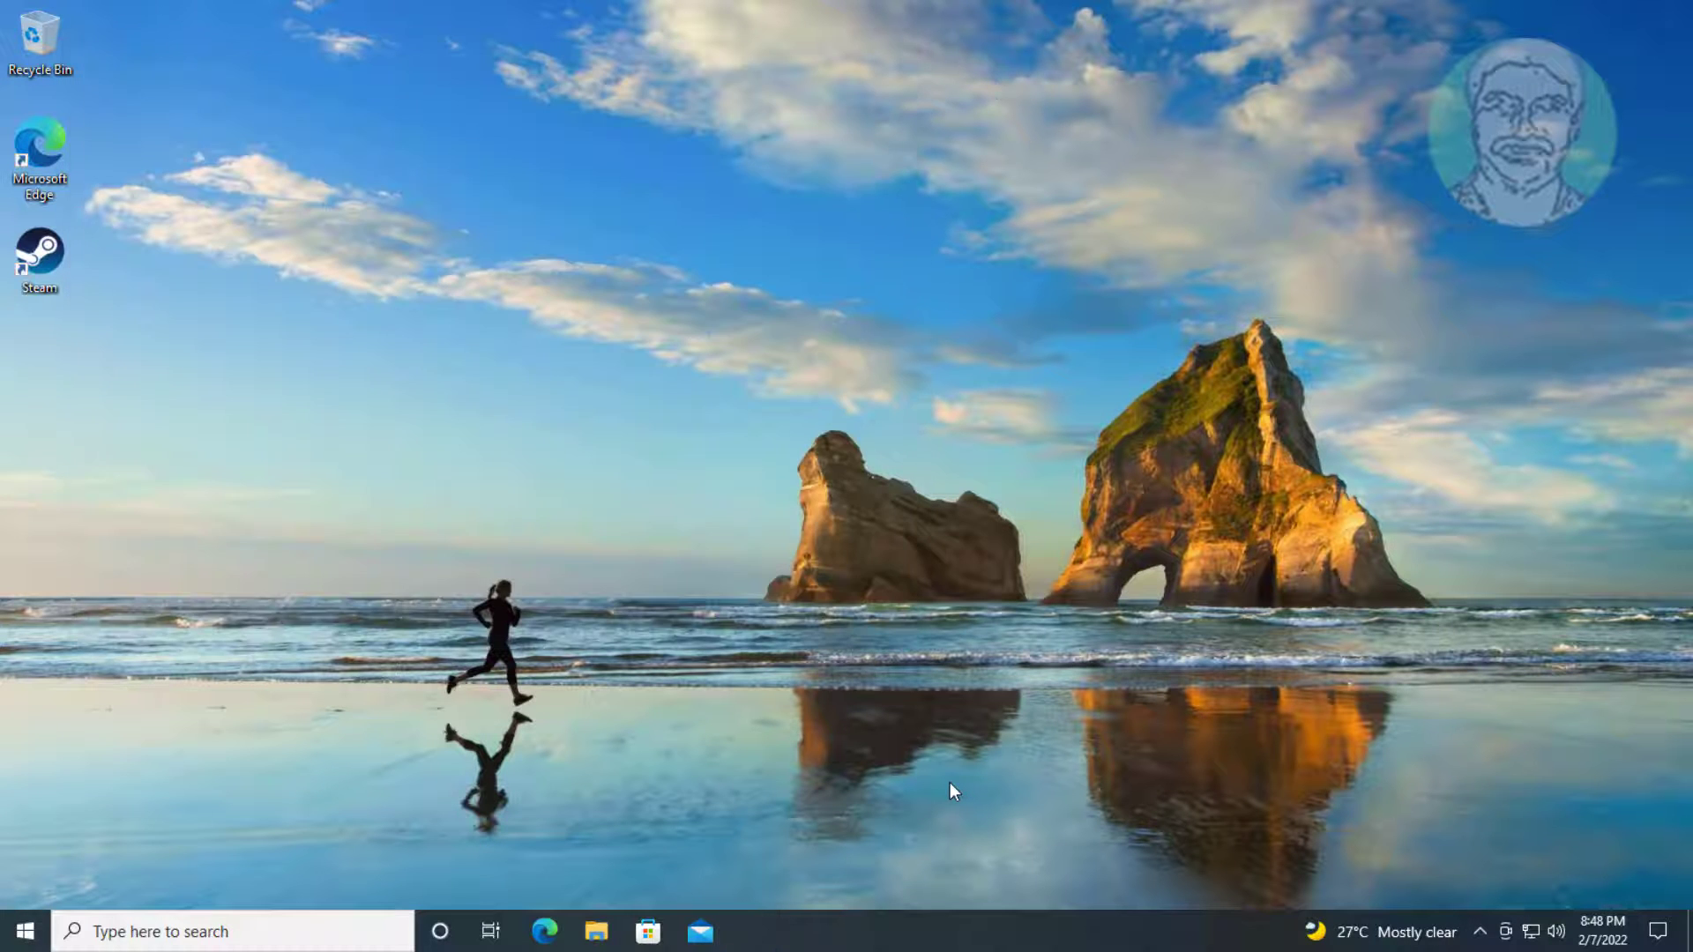
- Open Device Manager through a Windows search for "device manager" and expand Universal Serial Bus controllers
{"action": "left_click", "coordinate": [255, 942]}
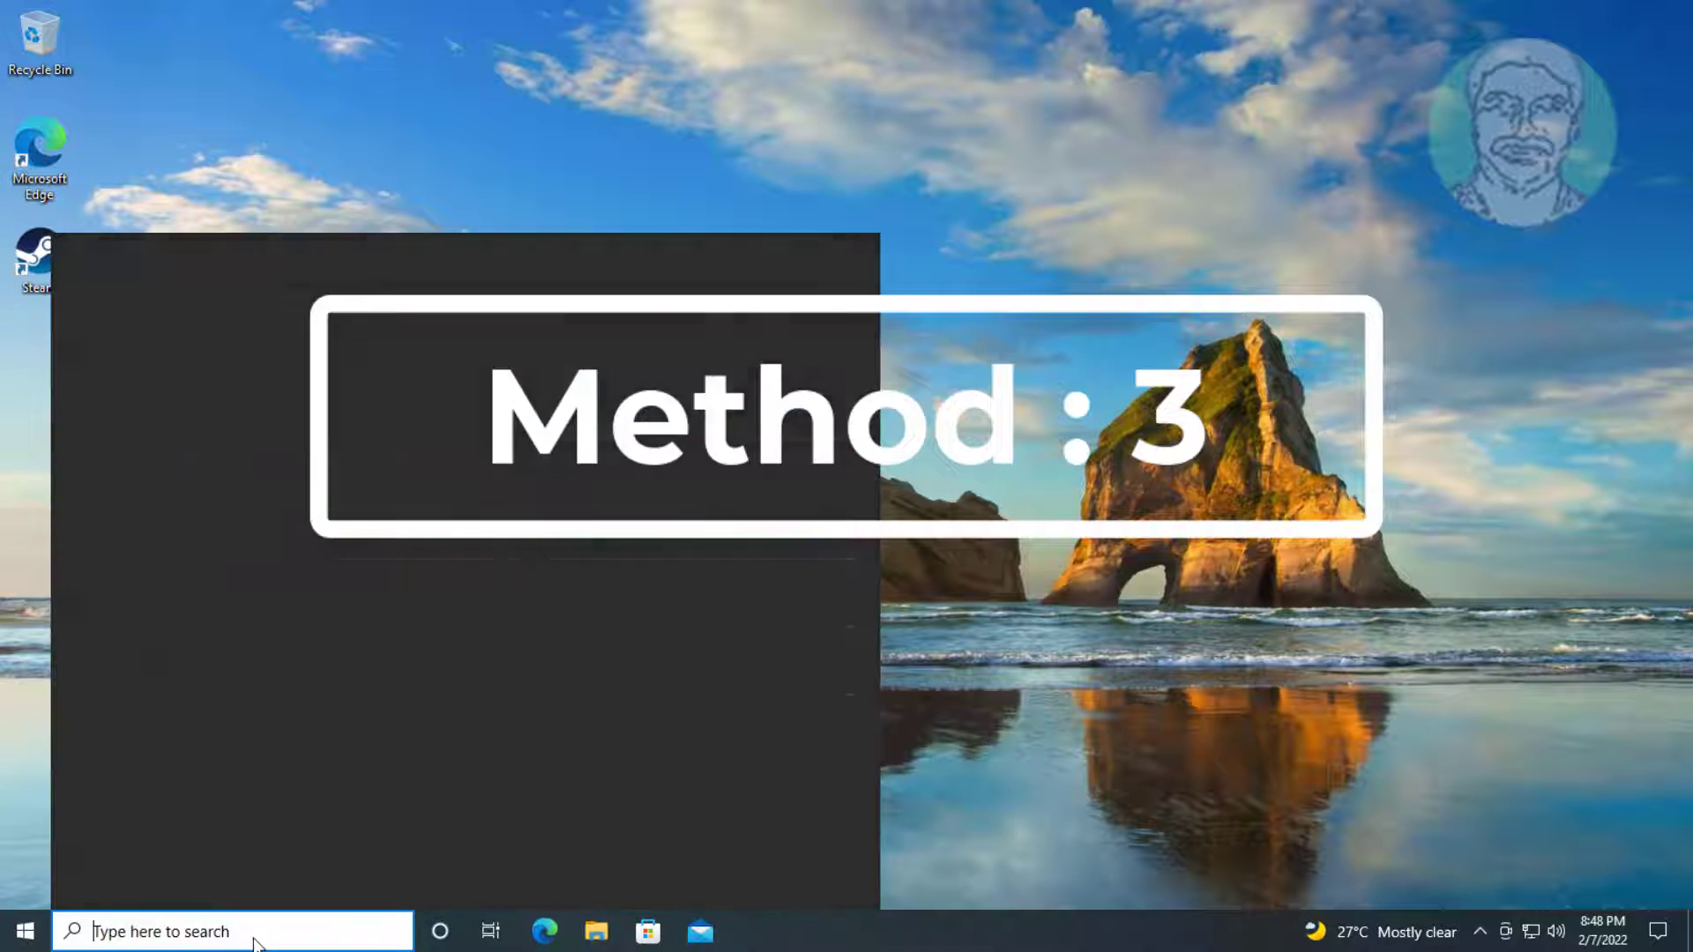
{"action": "type", "text": "devic"}
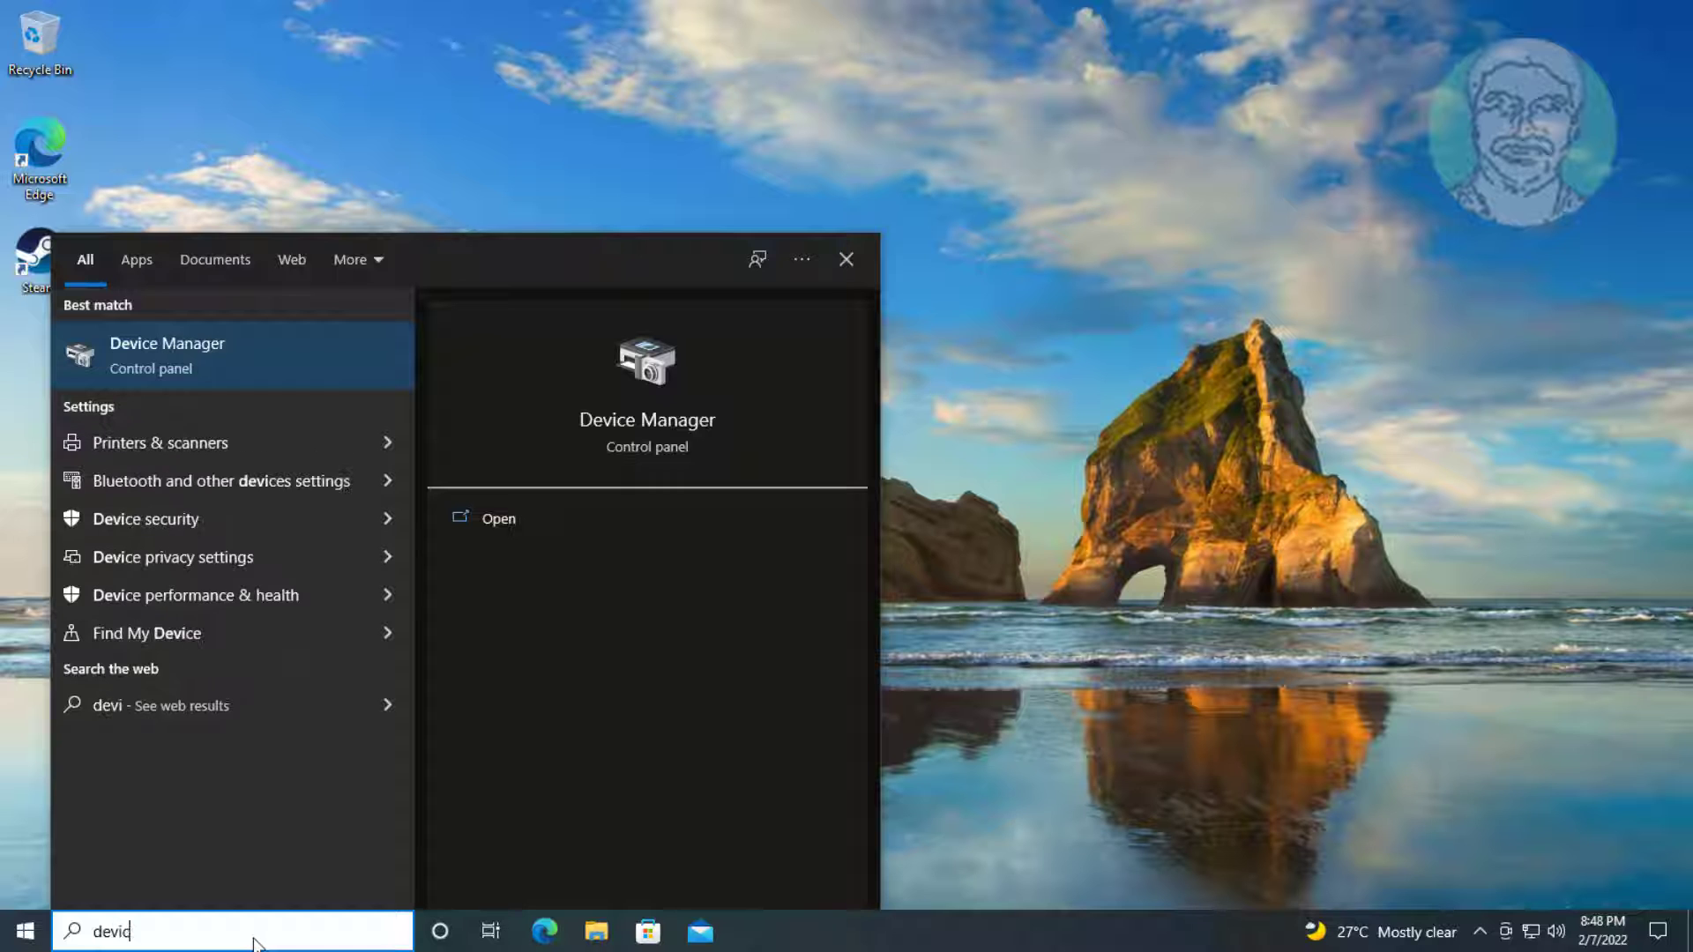
{"action": "type", "text": "e manager"}
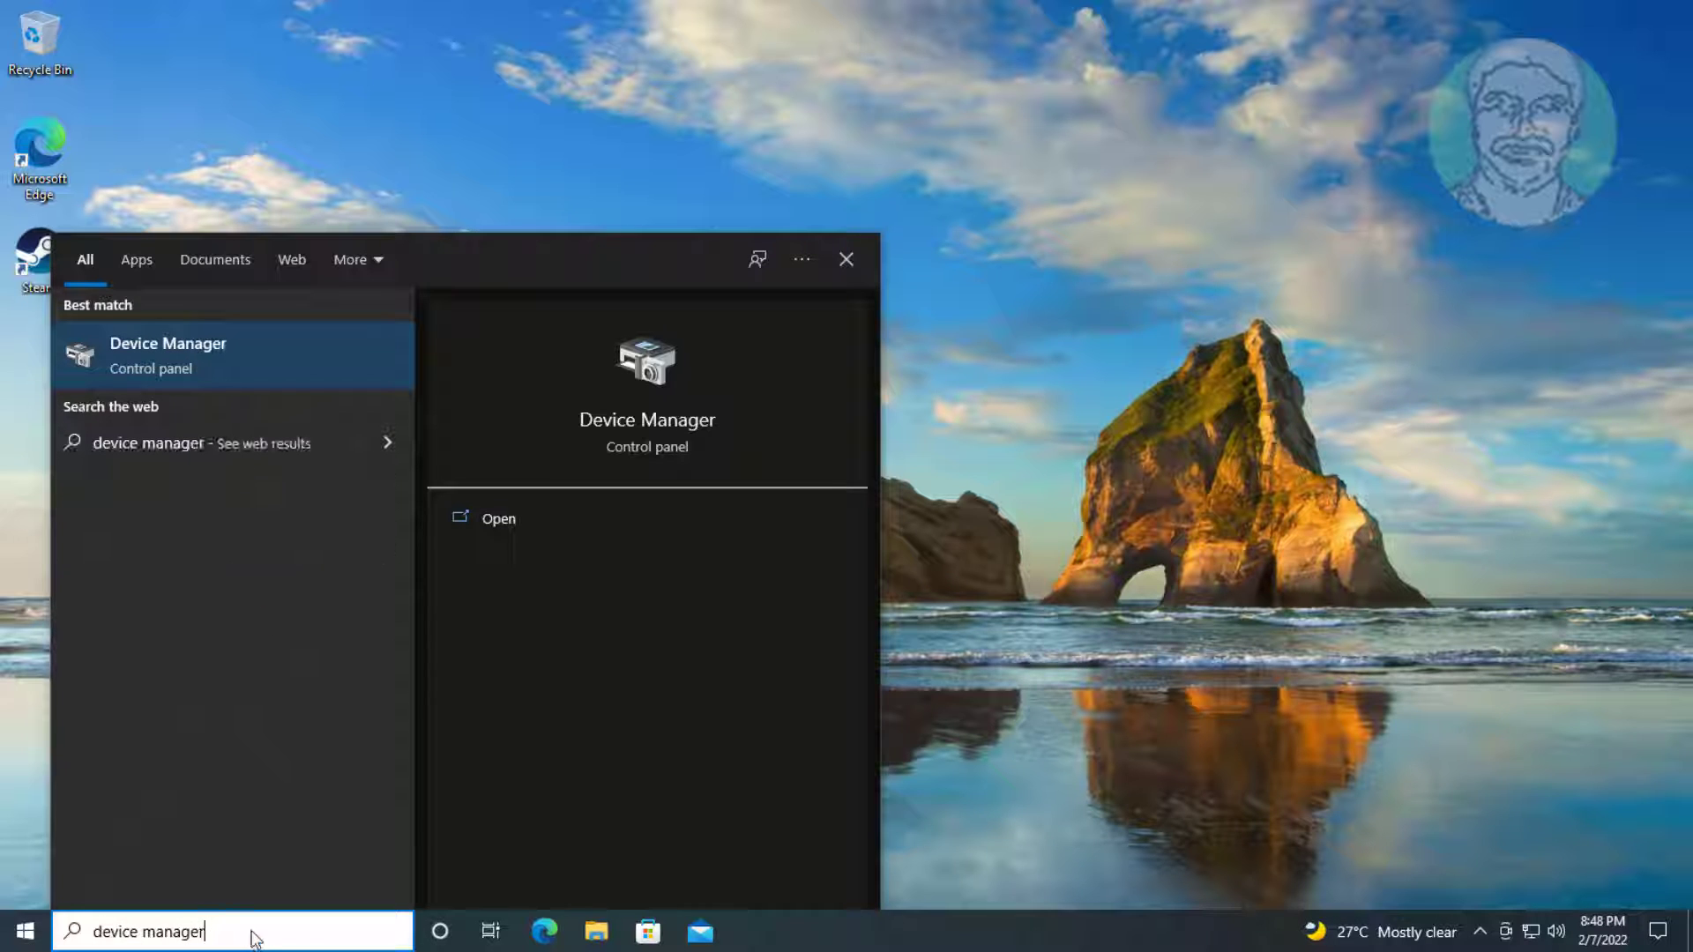
{"action": "left_click", "coordinate": [173, 364]}
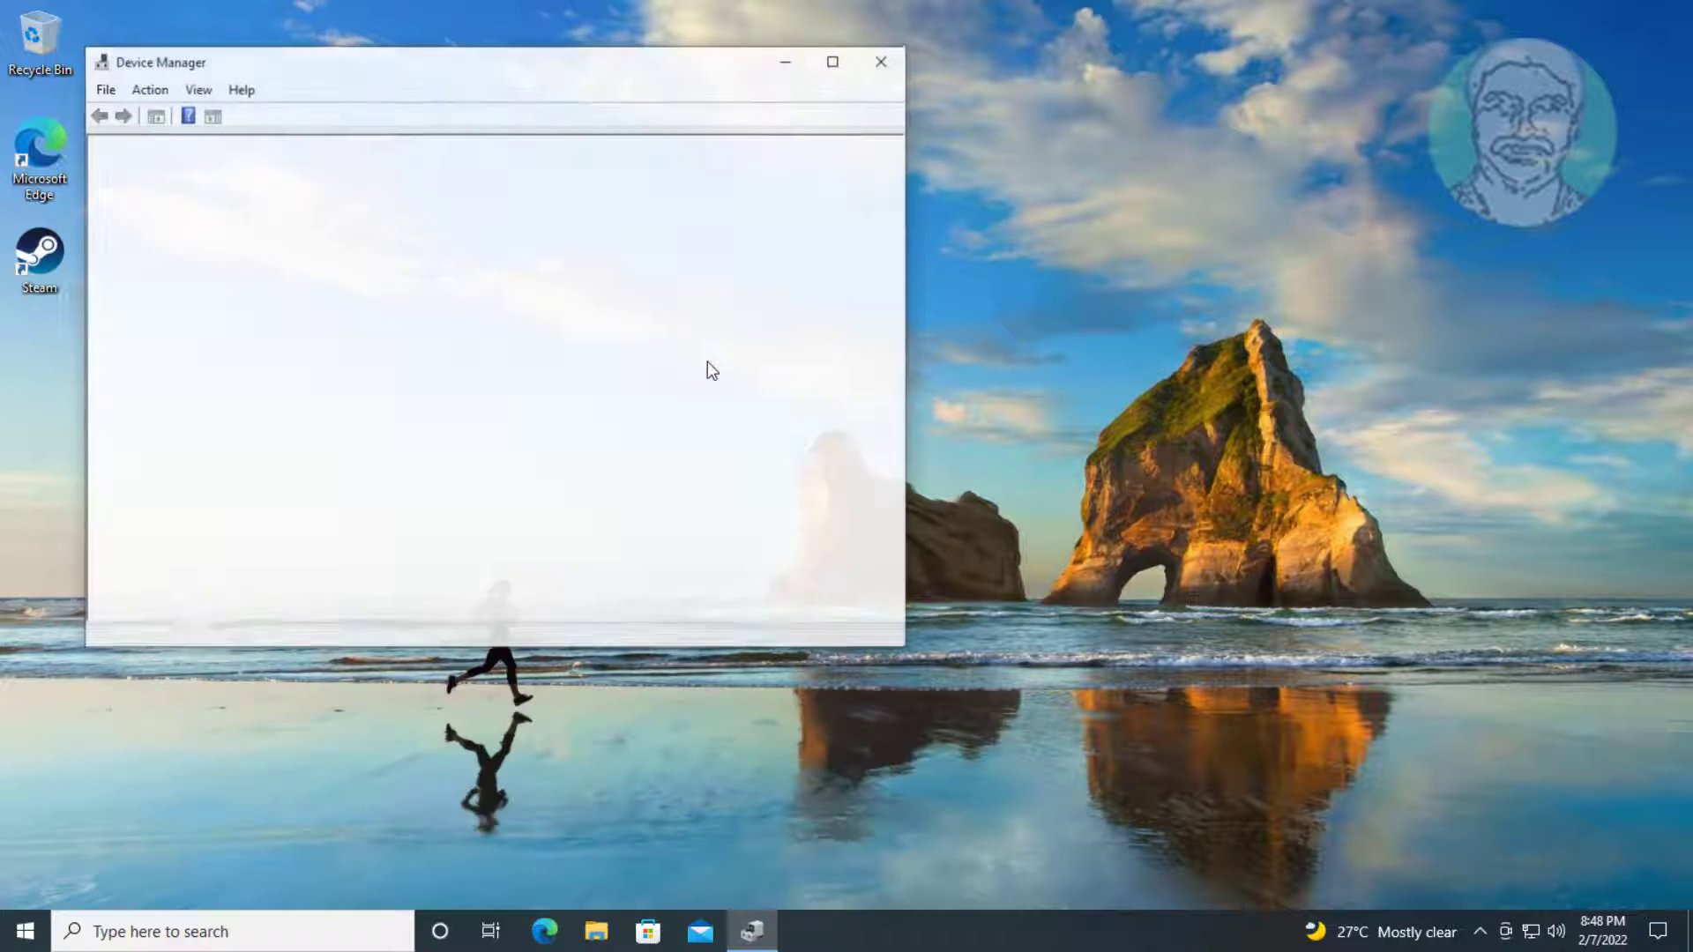
{"action": "left_click", "coordinate": [217, 569]}
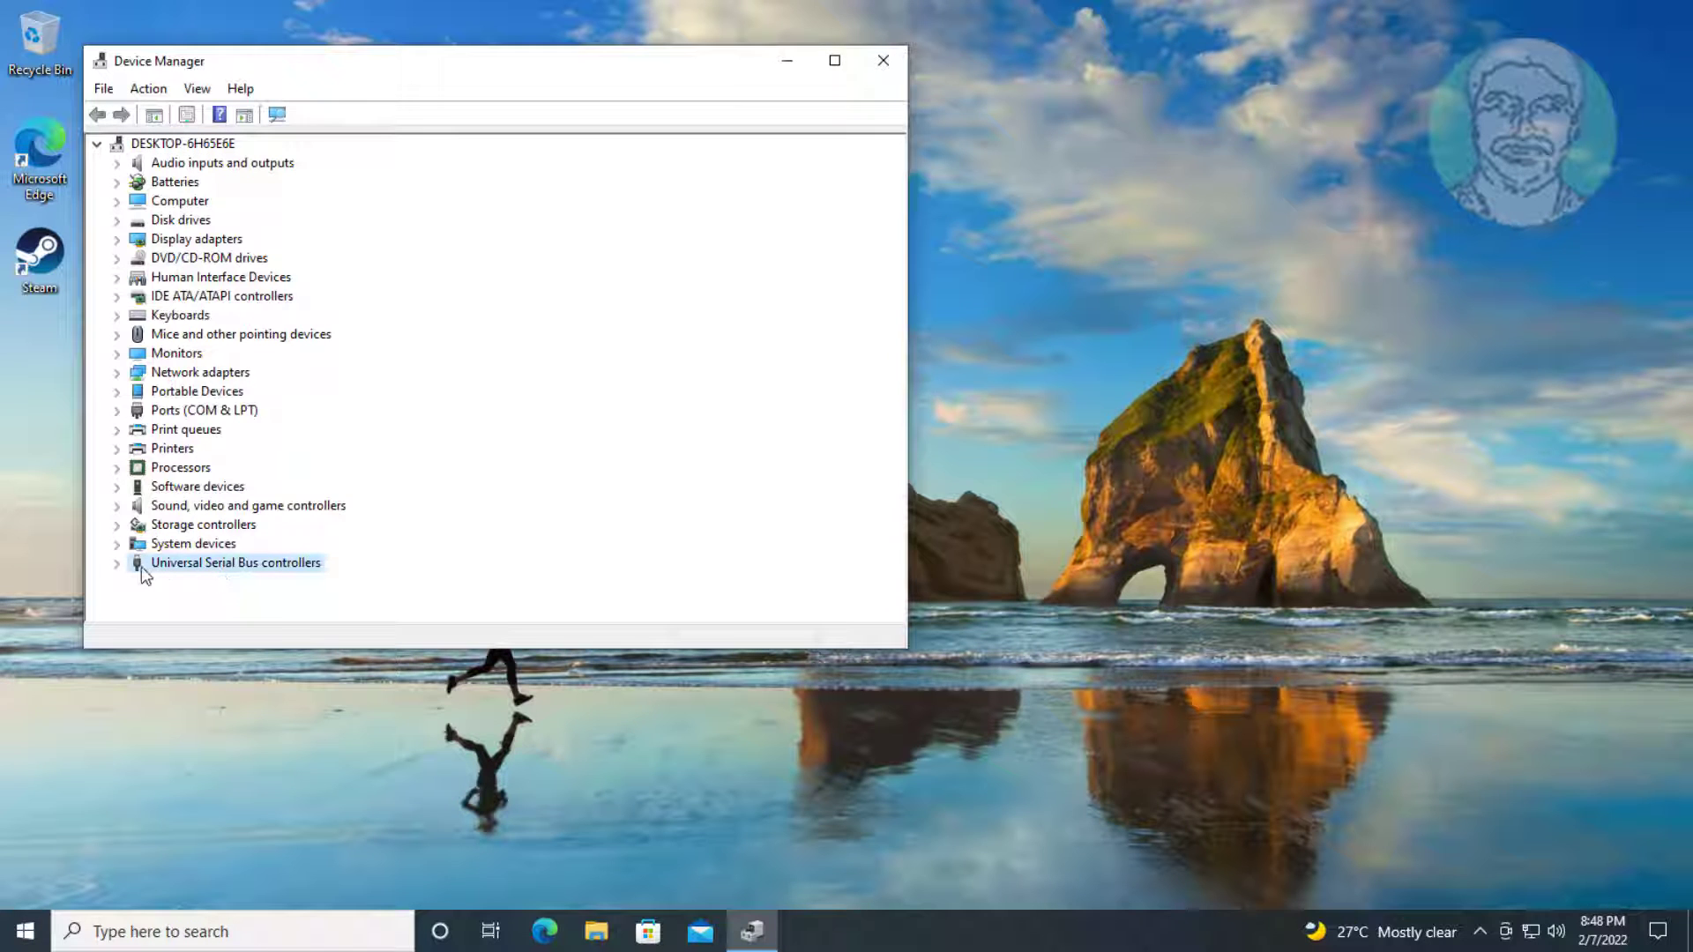
{"action": "left_click", "coordinate": [115, 567]}
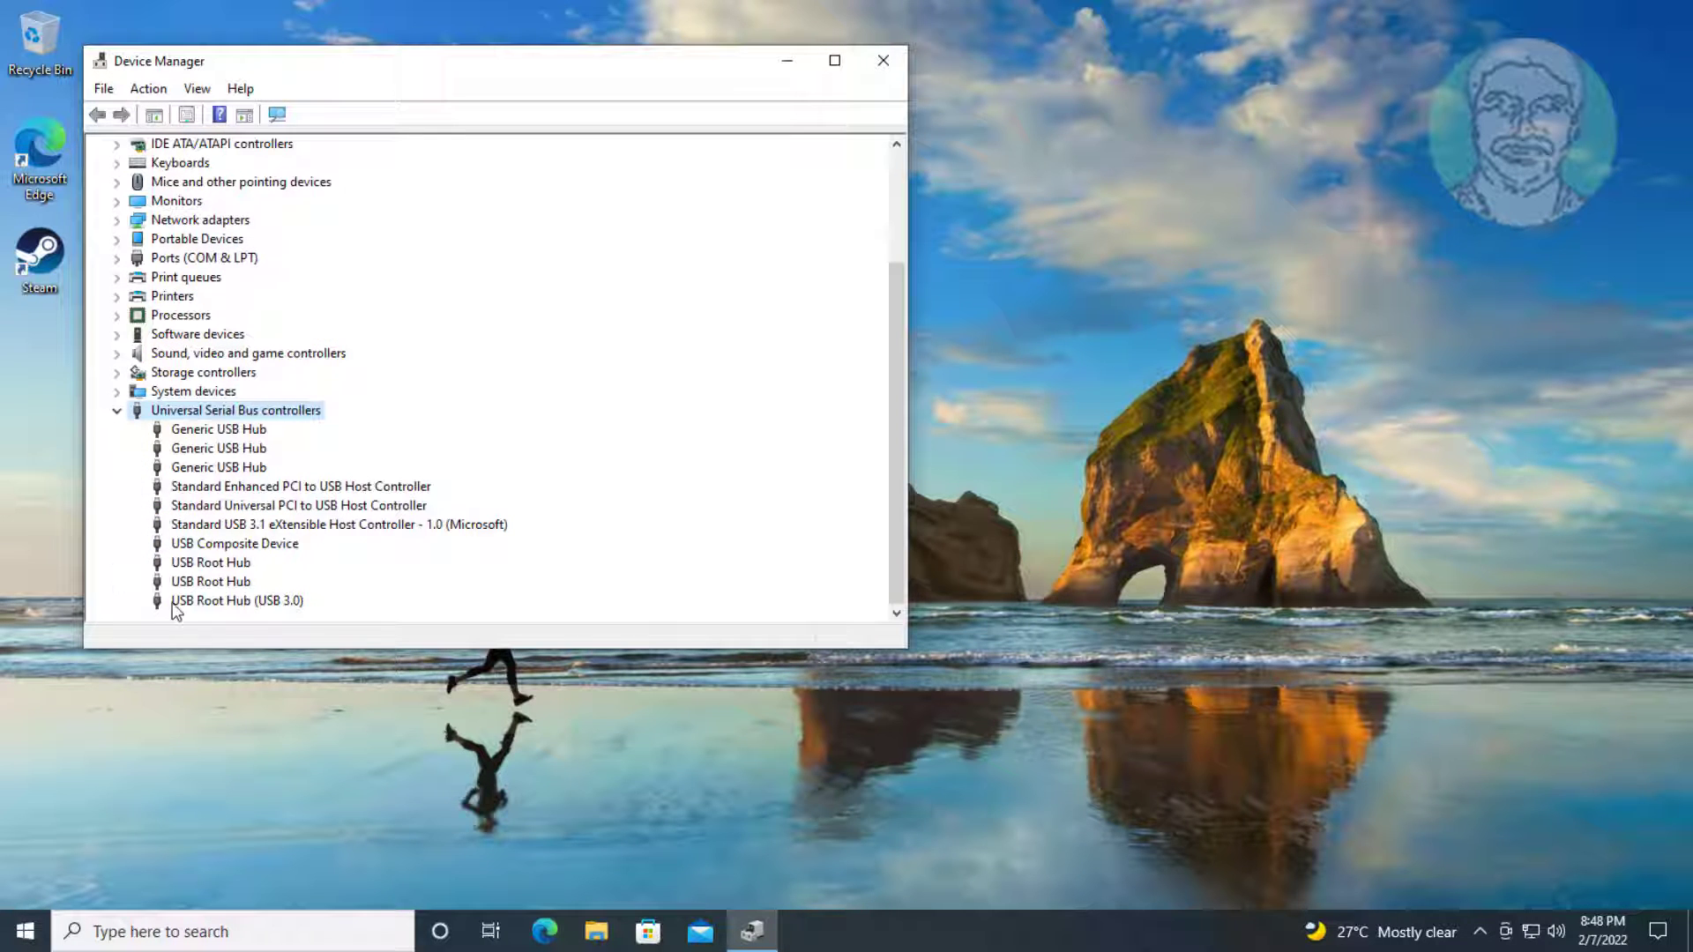
- Manually install the USB Root Hub driver from the computer's available drivers for the first USB Root Hub, and close the wizard
{"action": "right_click", "coordinate": [235, 563]}
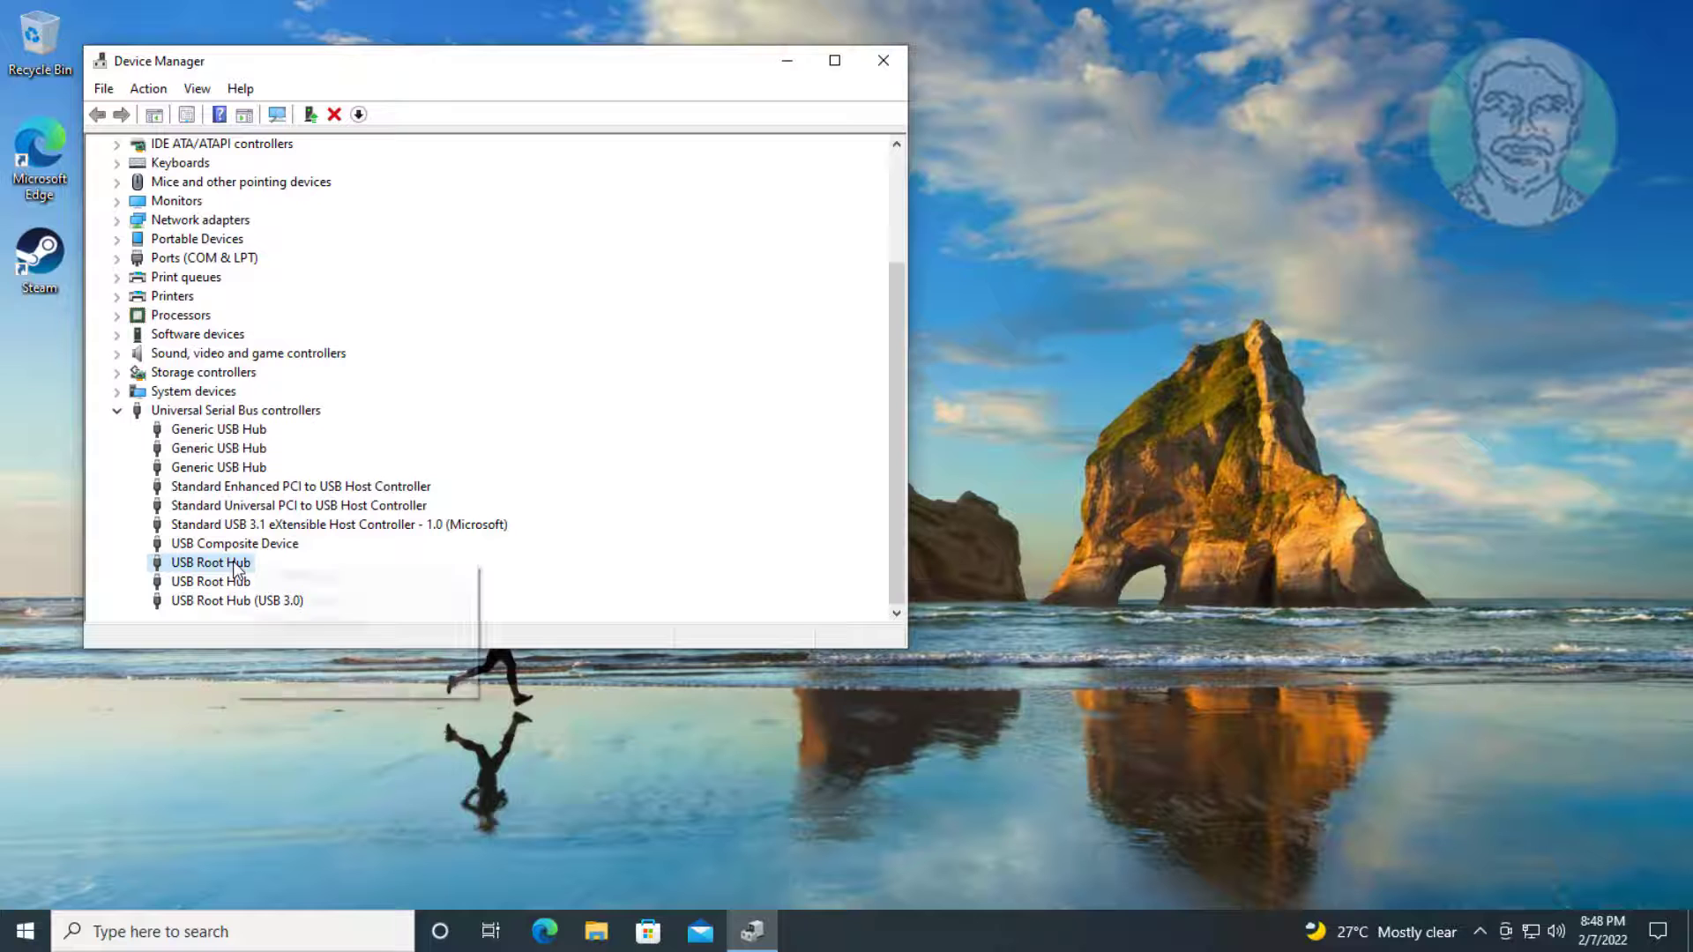
{"action": "left_click", "coordinate": [313, 580]}
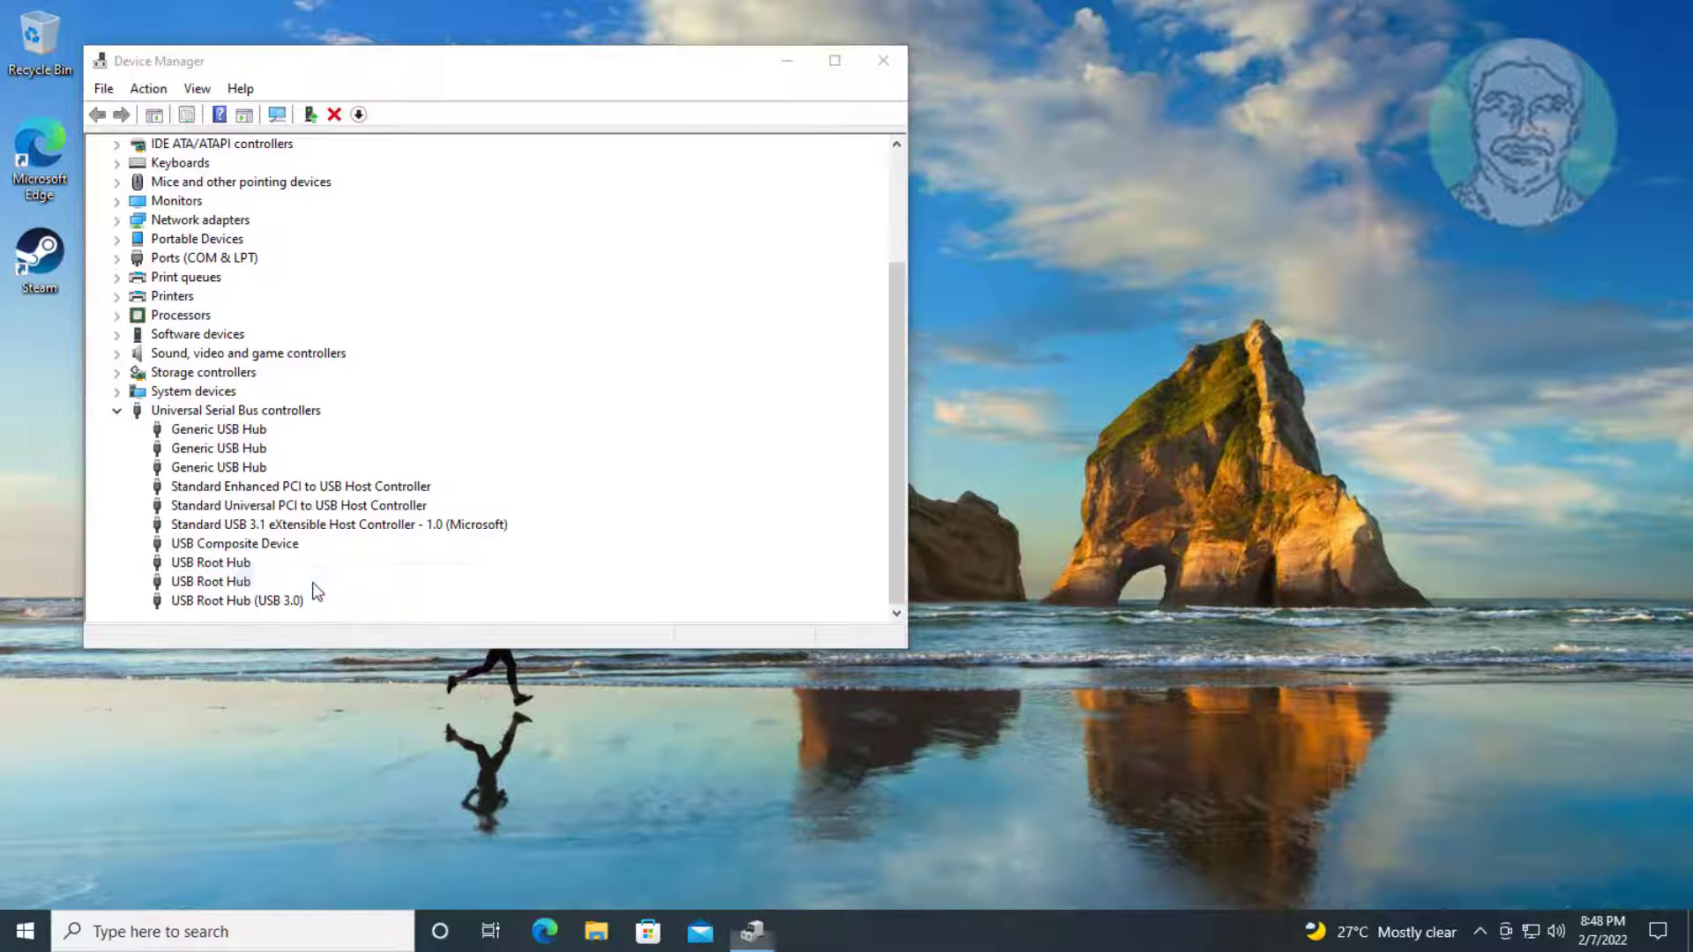
{"action": "left_click", "coordinate": [480, 416]}
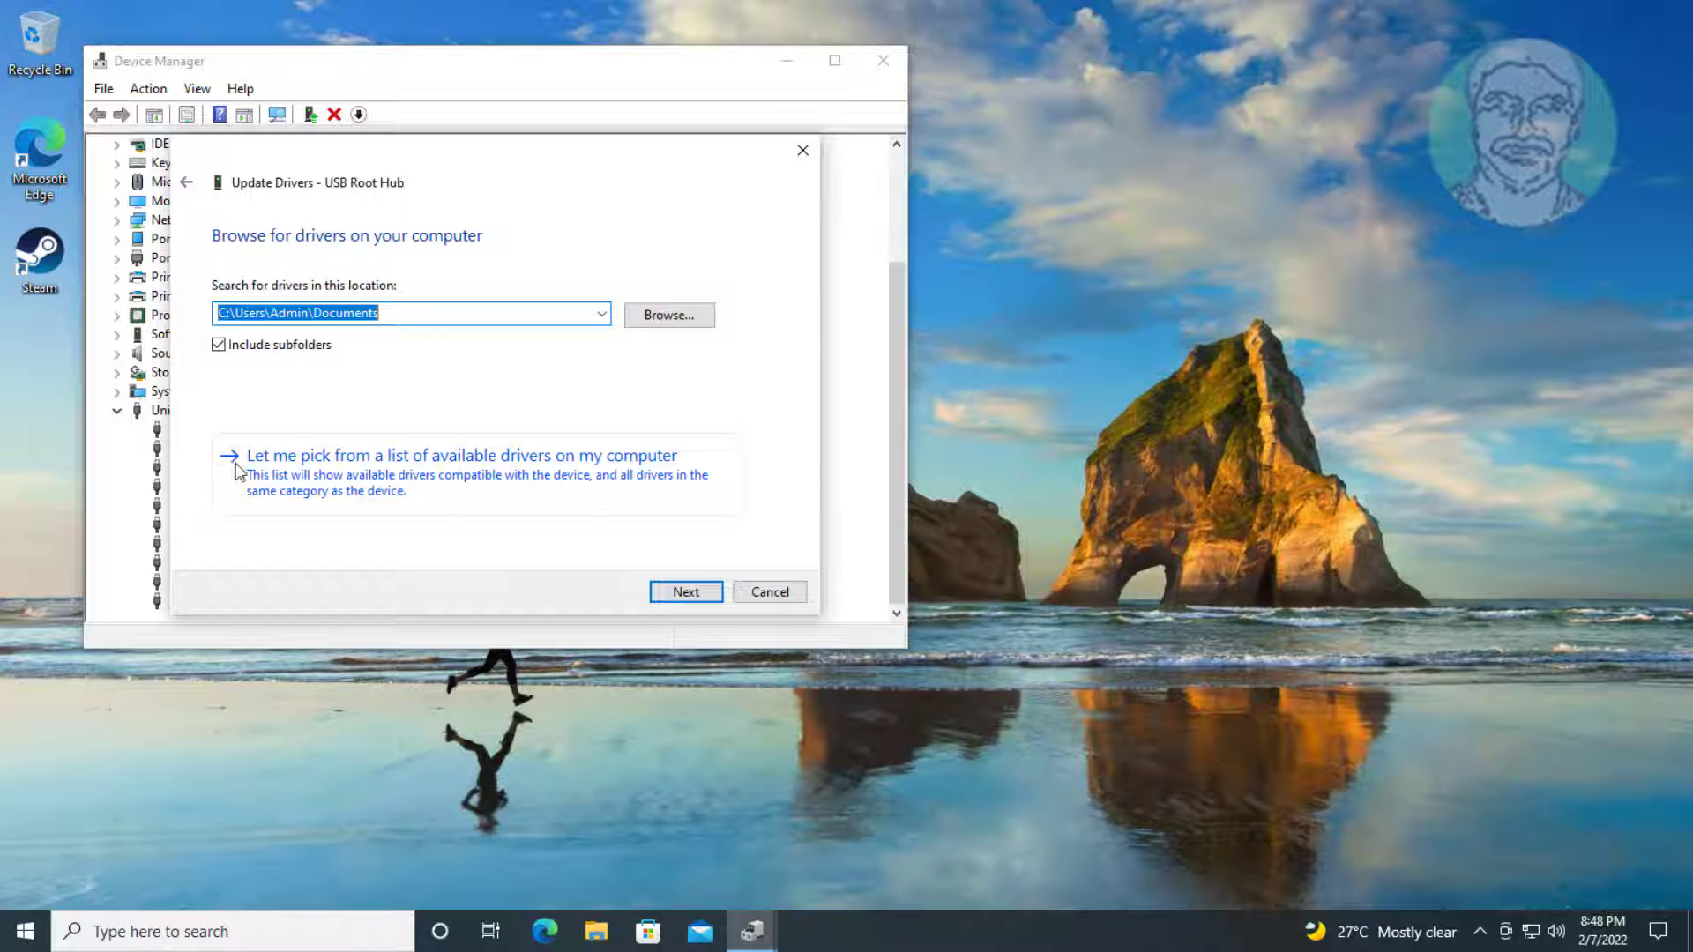
{"action": "left_click", "coordinate": [460, 464]}
{"action": "left_click", "coordinate": [248, 412]}
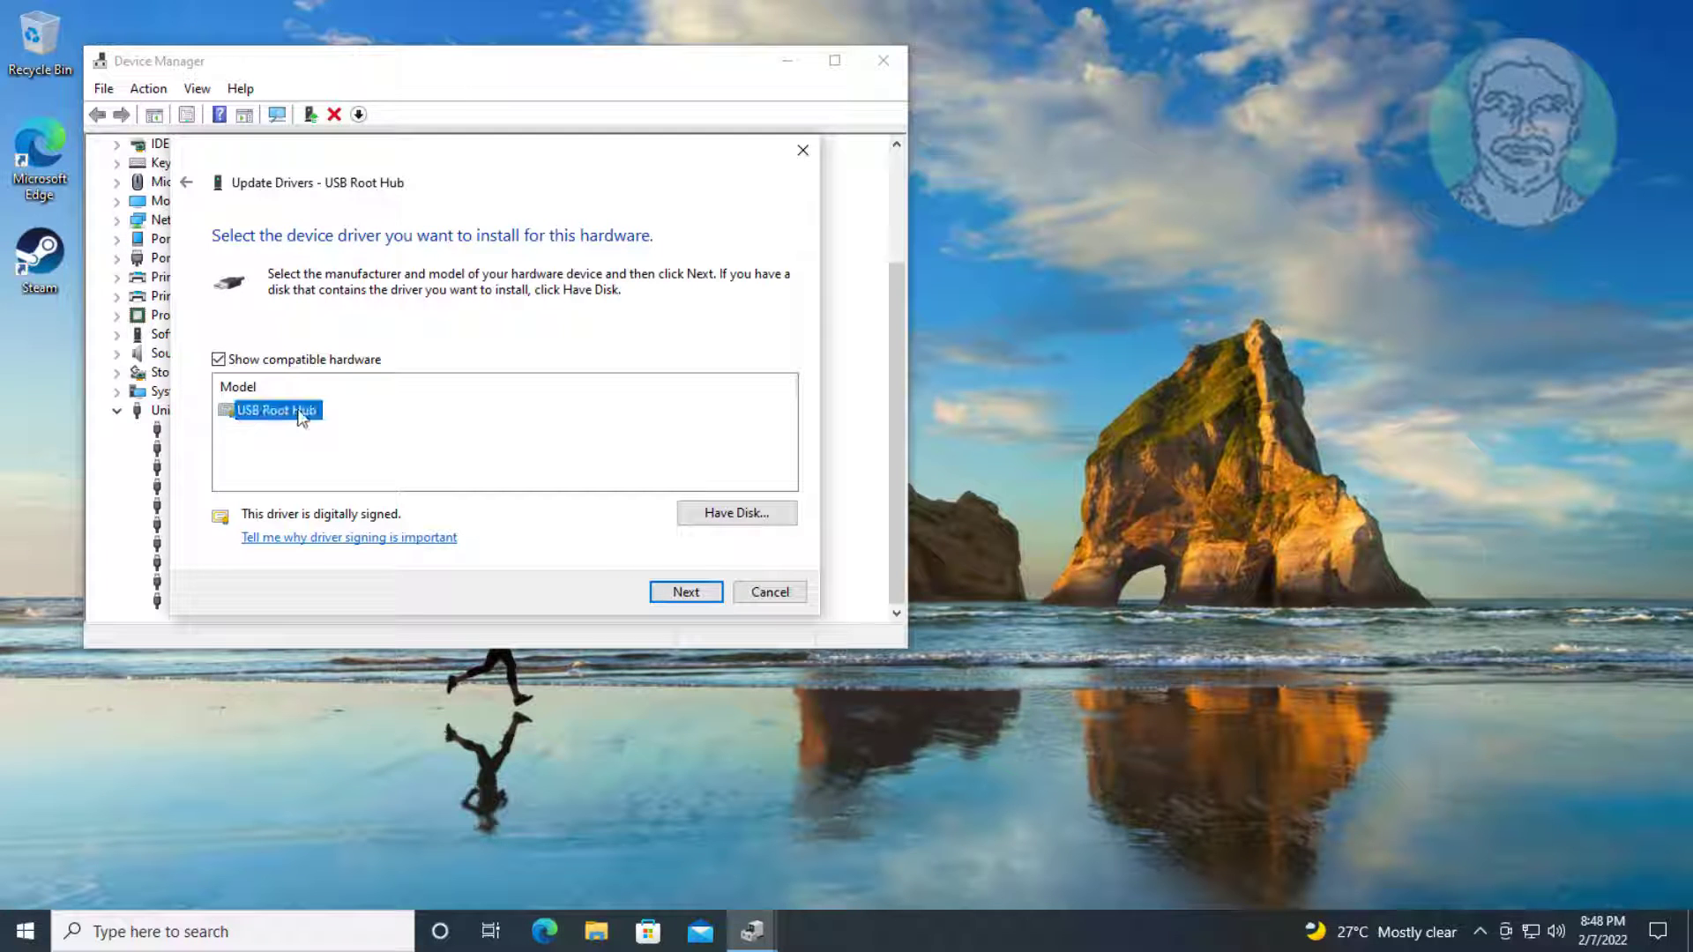
{"action": "left_click", "coordinate": [683, 594]}
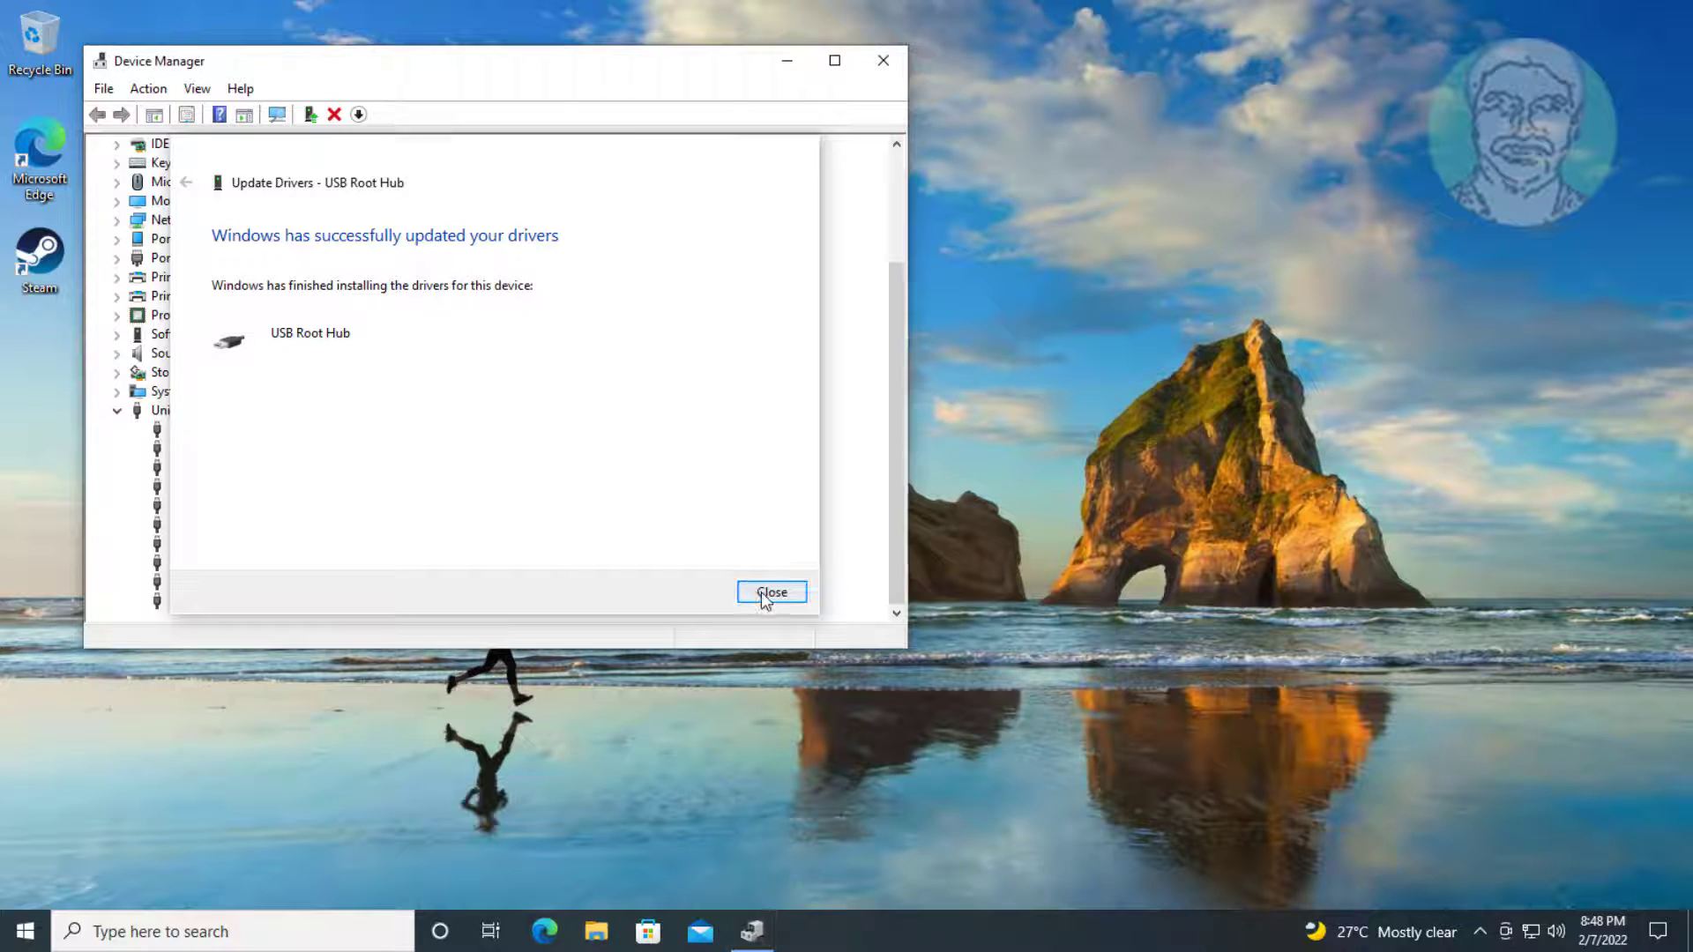
{"action": "left_click", "coordinate": [764, 593]}
- Manually install the USB Root Hub driver from the computer's available drivers for the second USB Root Hub, and close the wizard
{"action": "scroll", "coordinate": [547, 562], "scroll_direction": "down", "scroll_amount": 1}
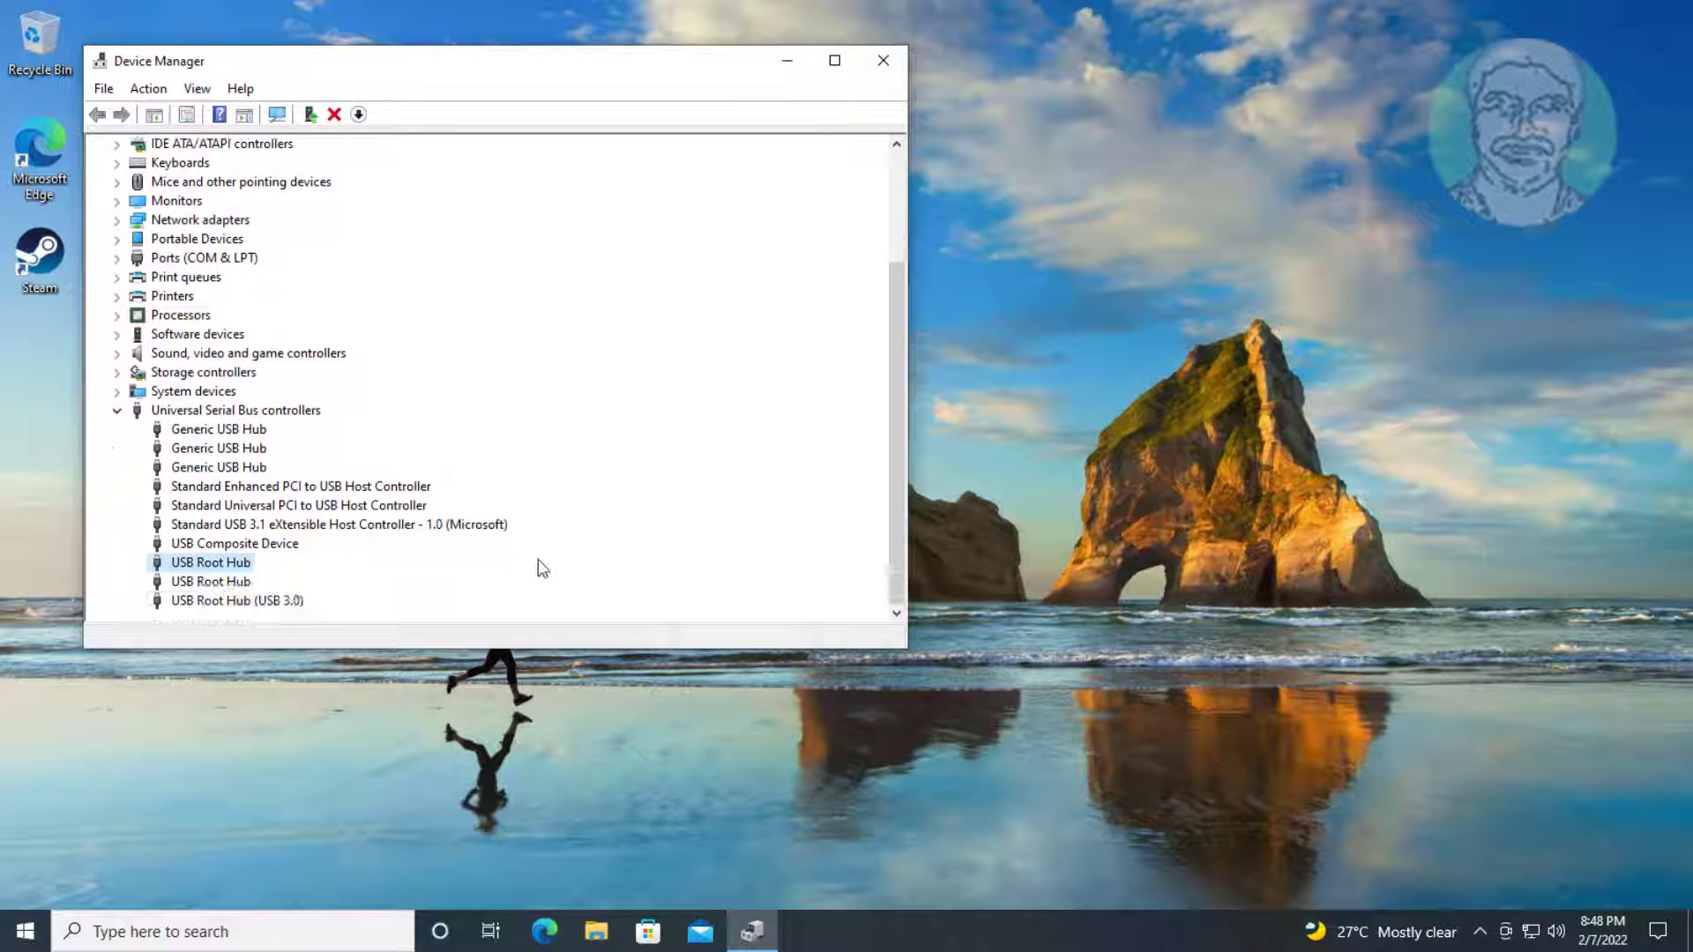
{"action": "left_click", "coordinate": [225, 589]}
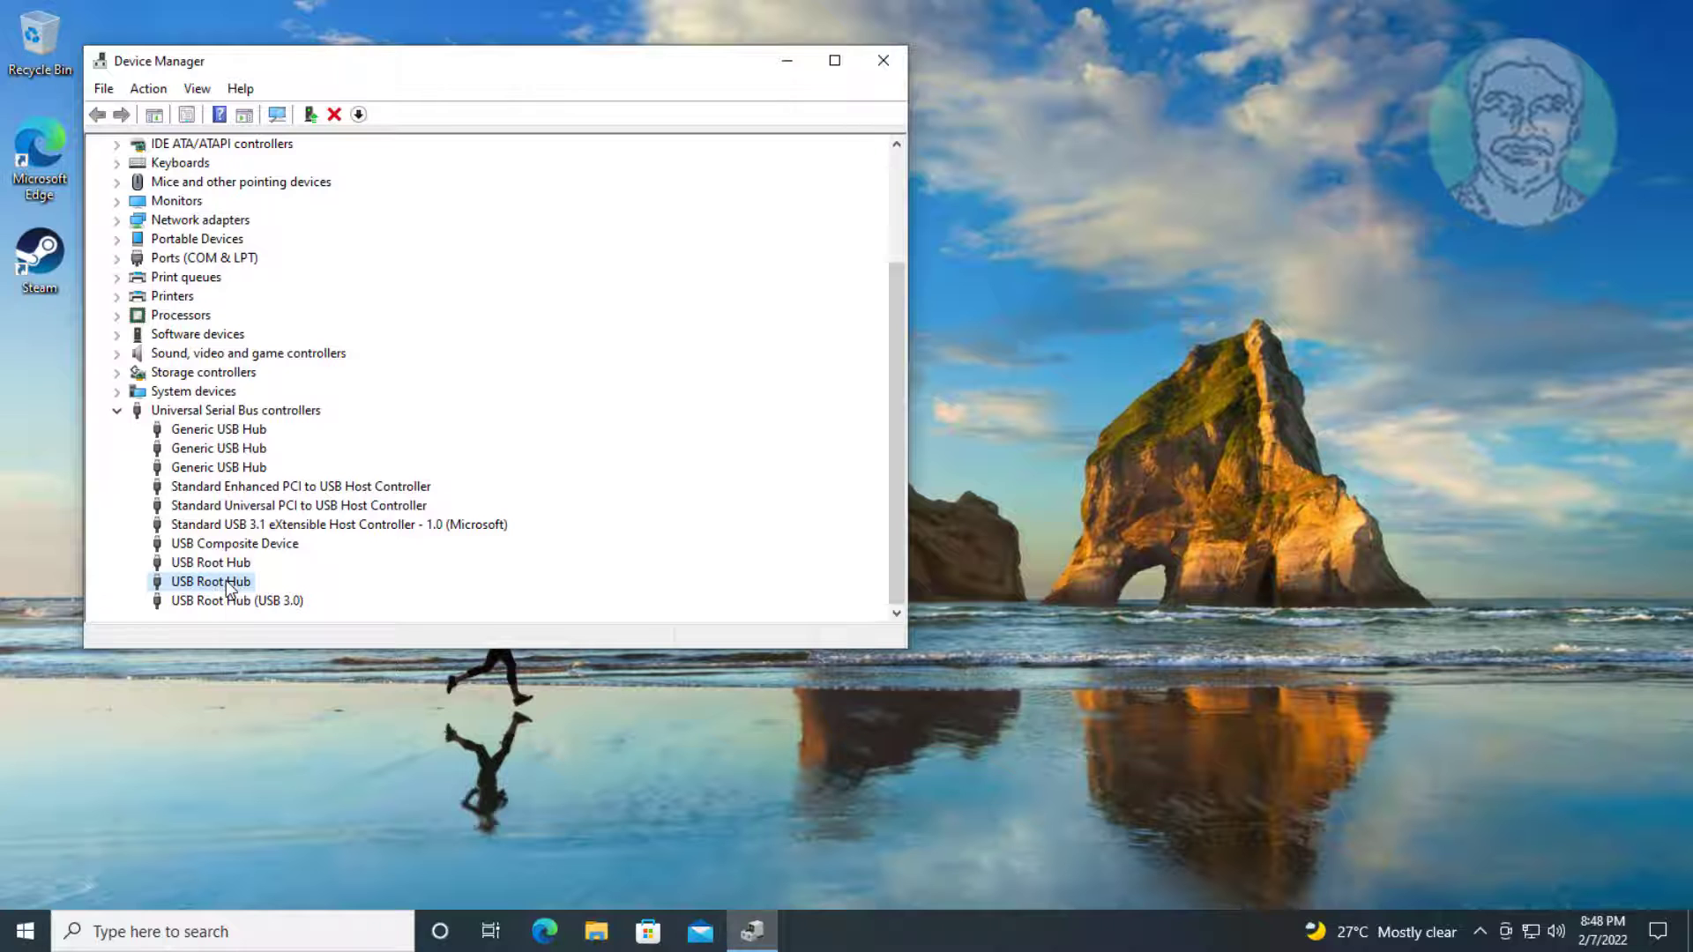
{"action": "right_click", "coordinate": [227, 584]}
{"action": "left_click", "coordinate": [249, 594]}
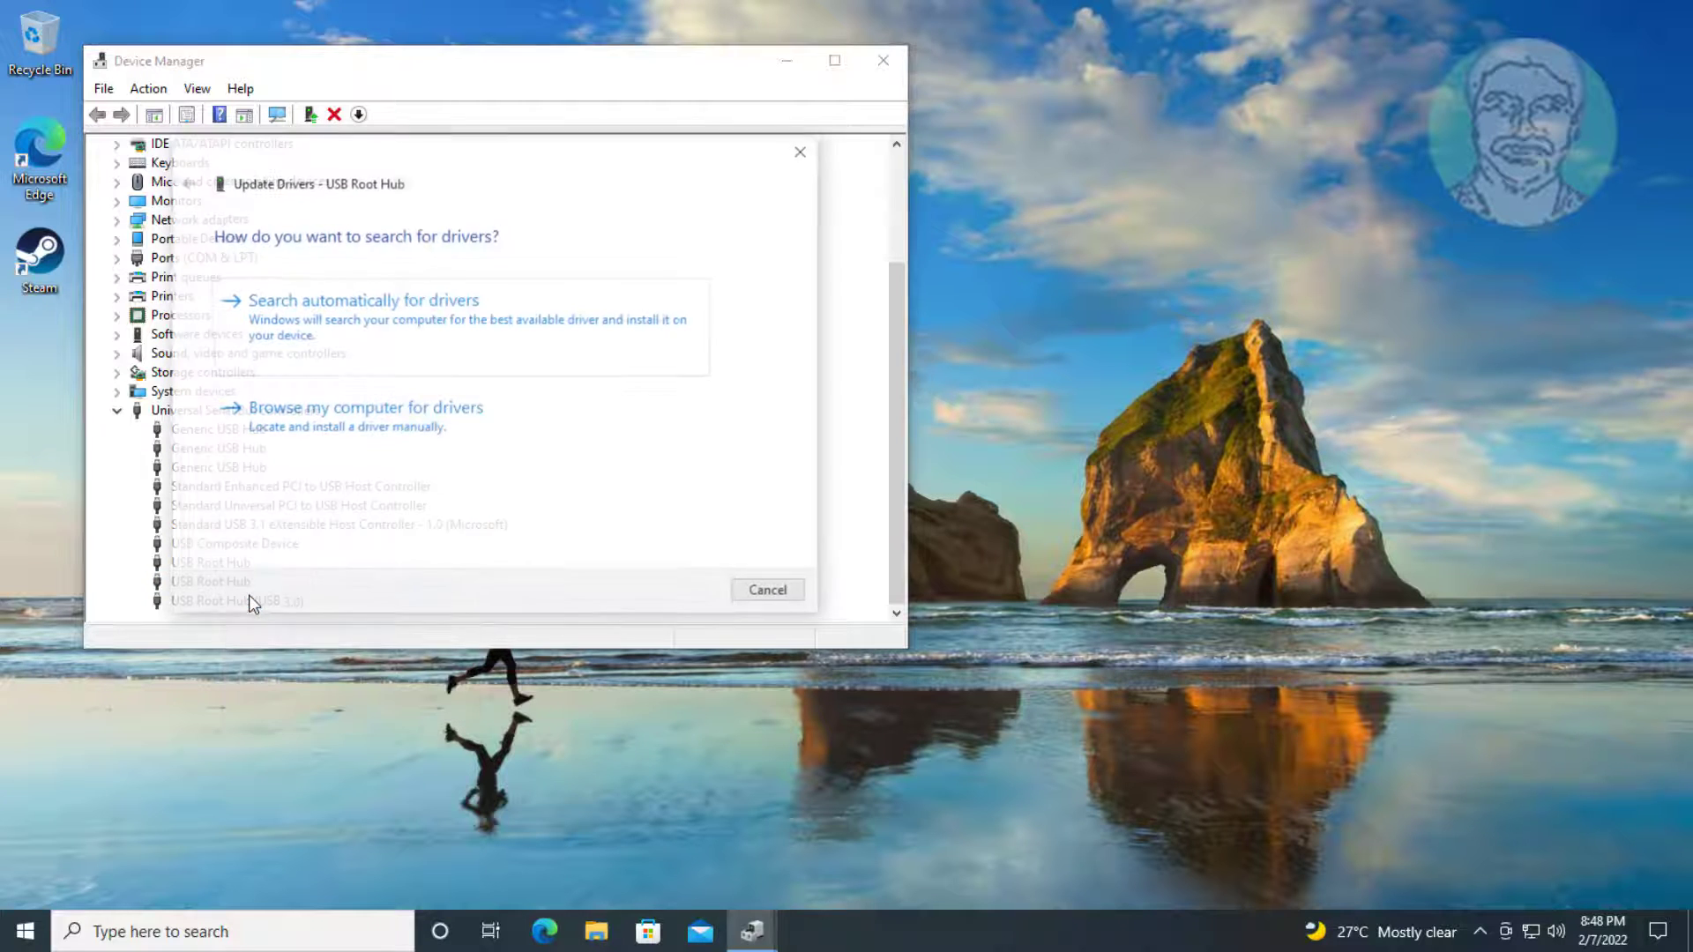
{"action": "left_click", "coordinate": [332, 423]}
{"action": "left_click", "coordinate": [438, 455]}
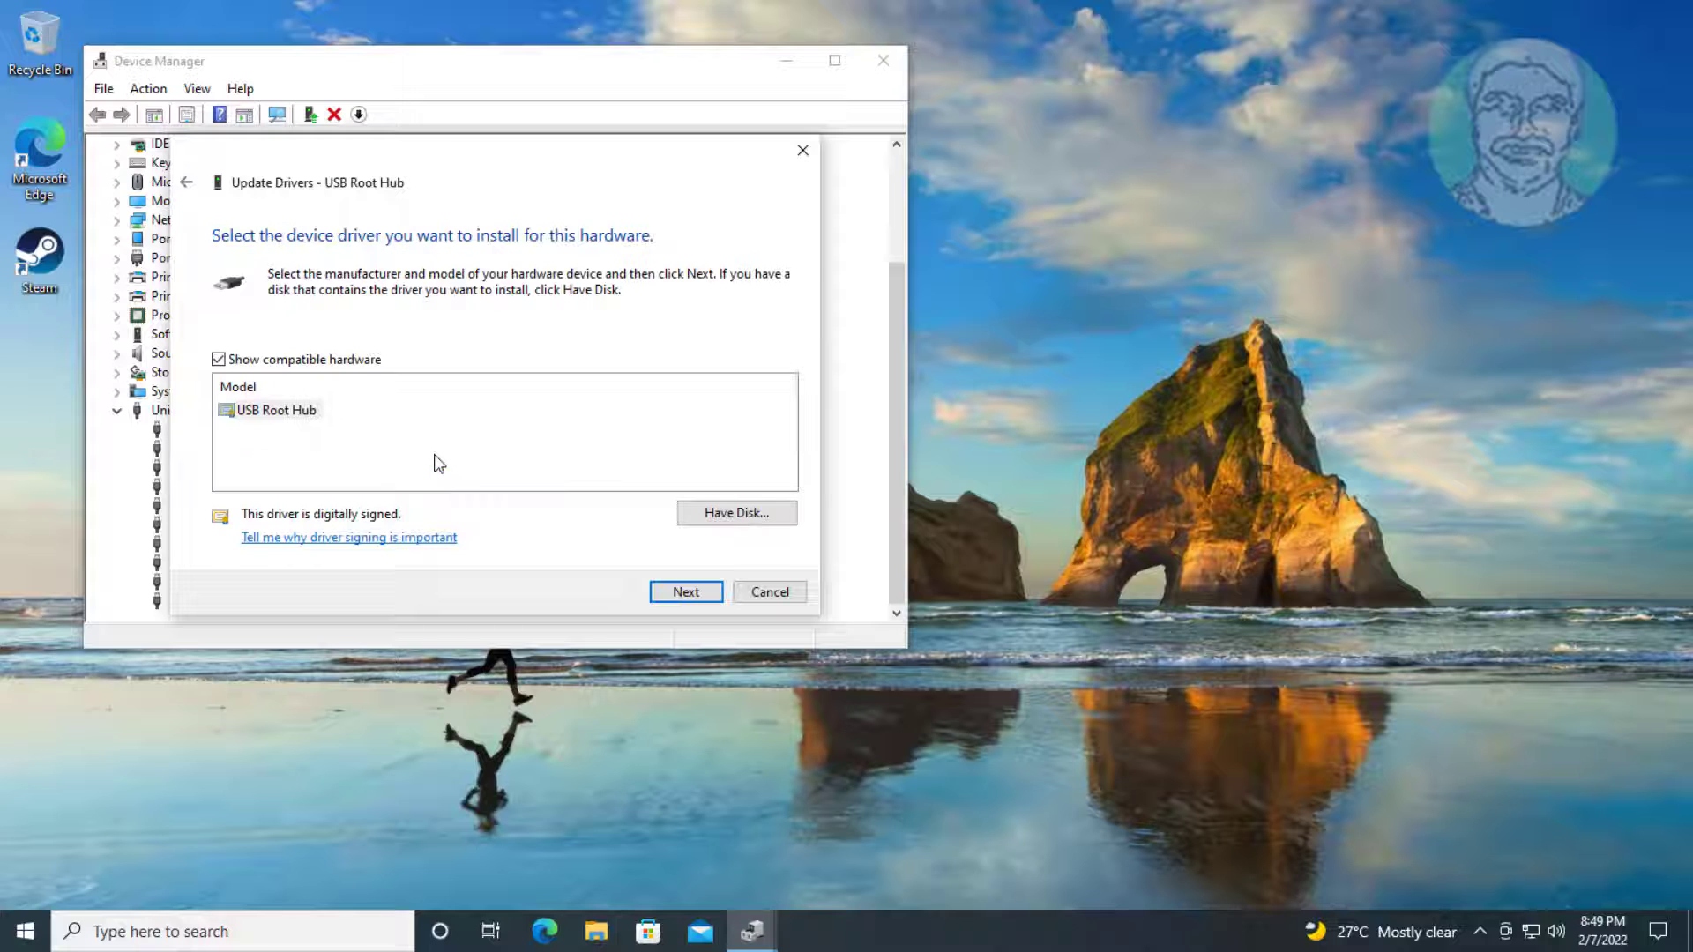
{"action": "left_click", "coordinate": [293, 417]}
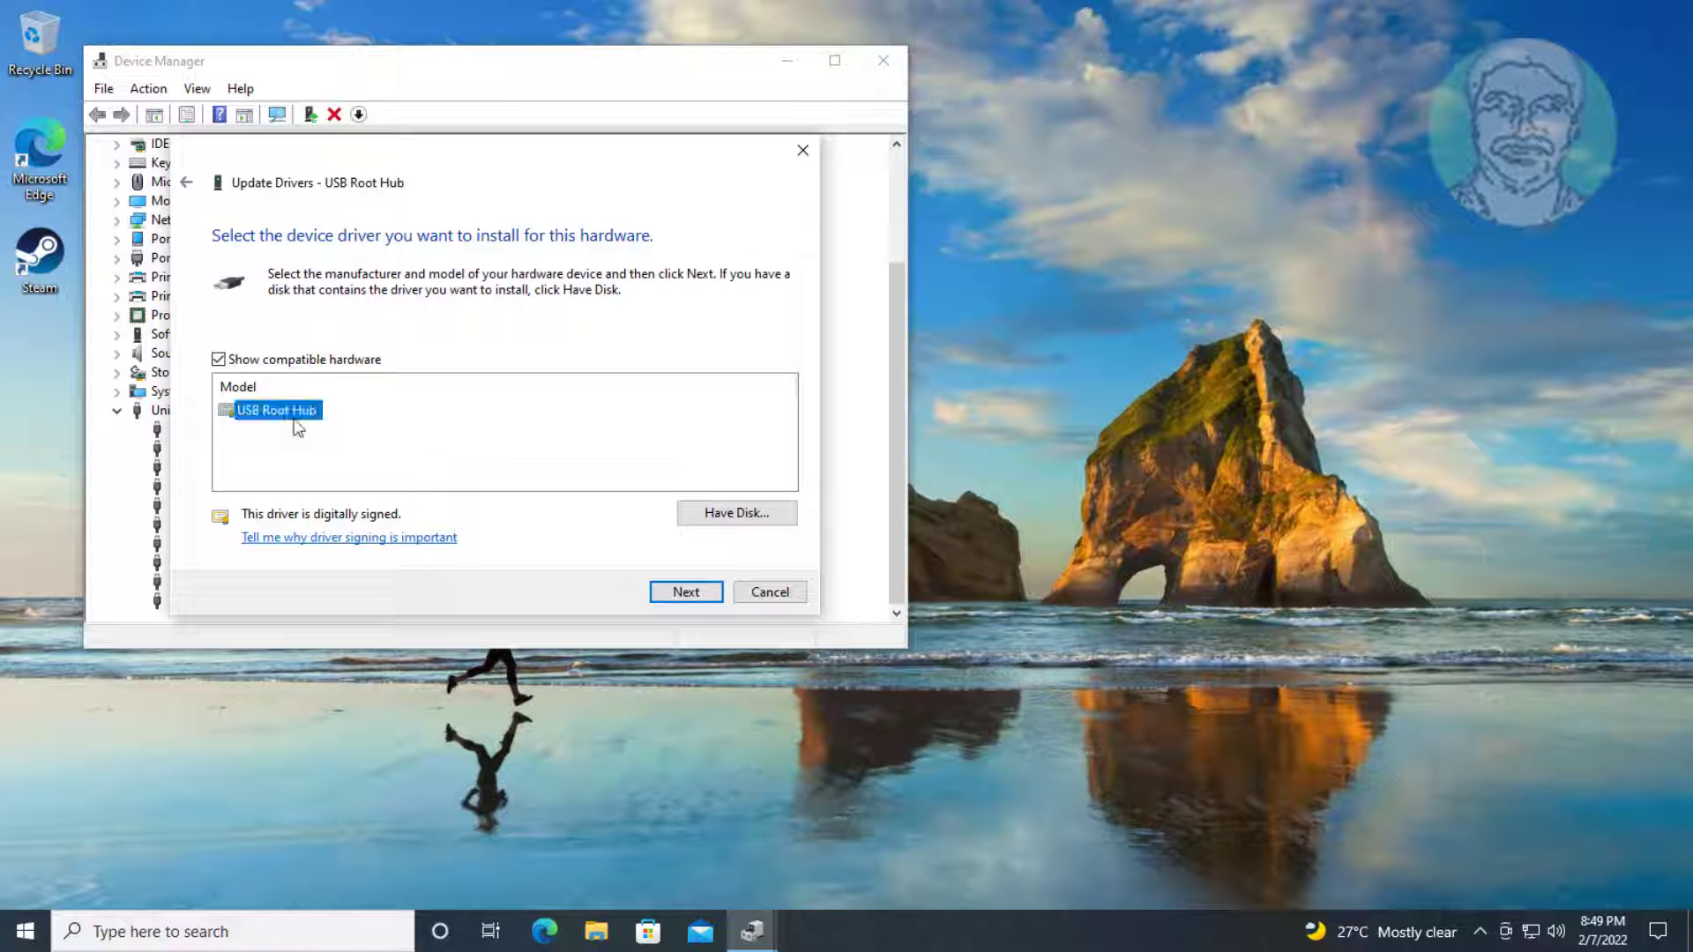
{"action": "left_click", "coordinate": [686, 592]}
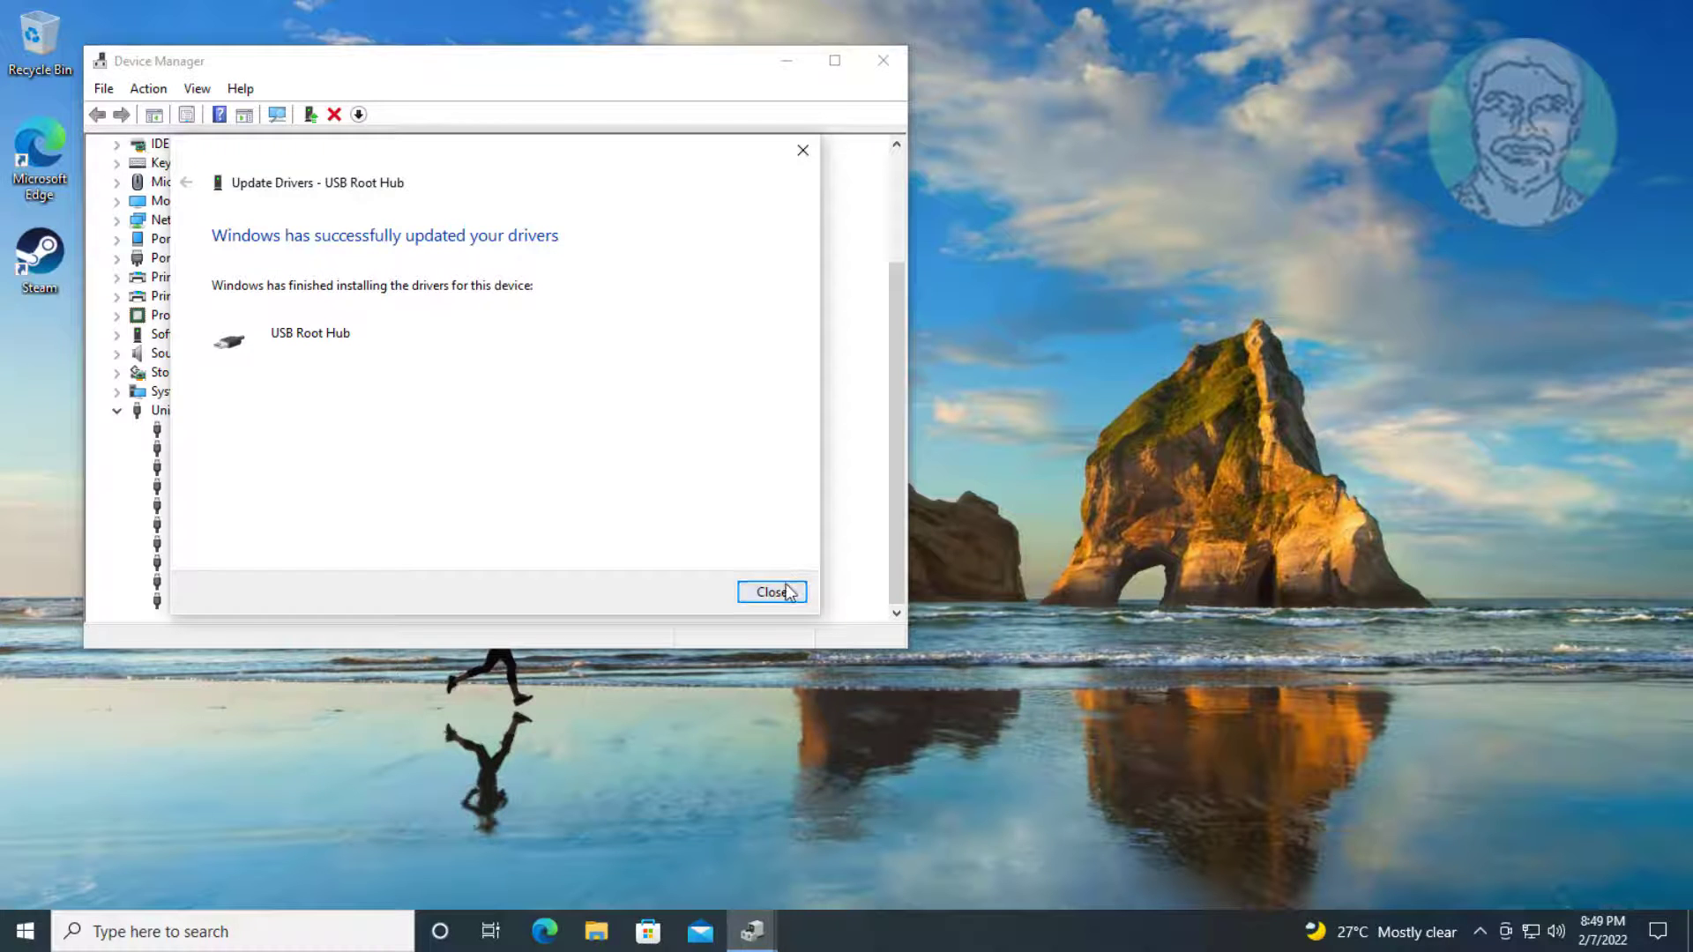
{"action": "left_click", "coordinate": [787, 593]}
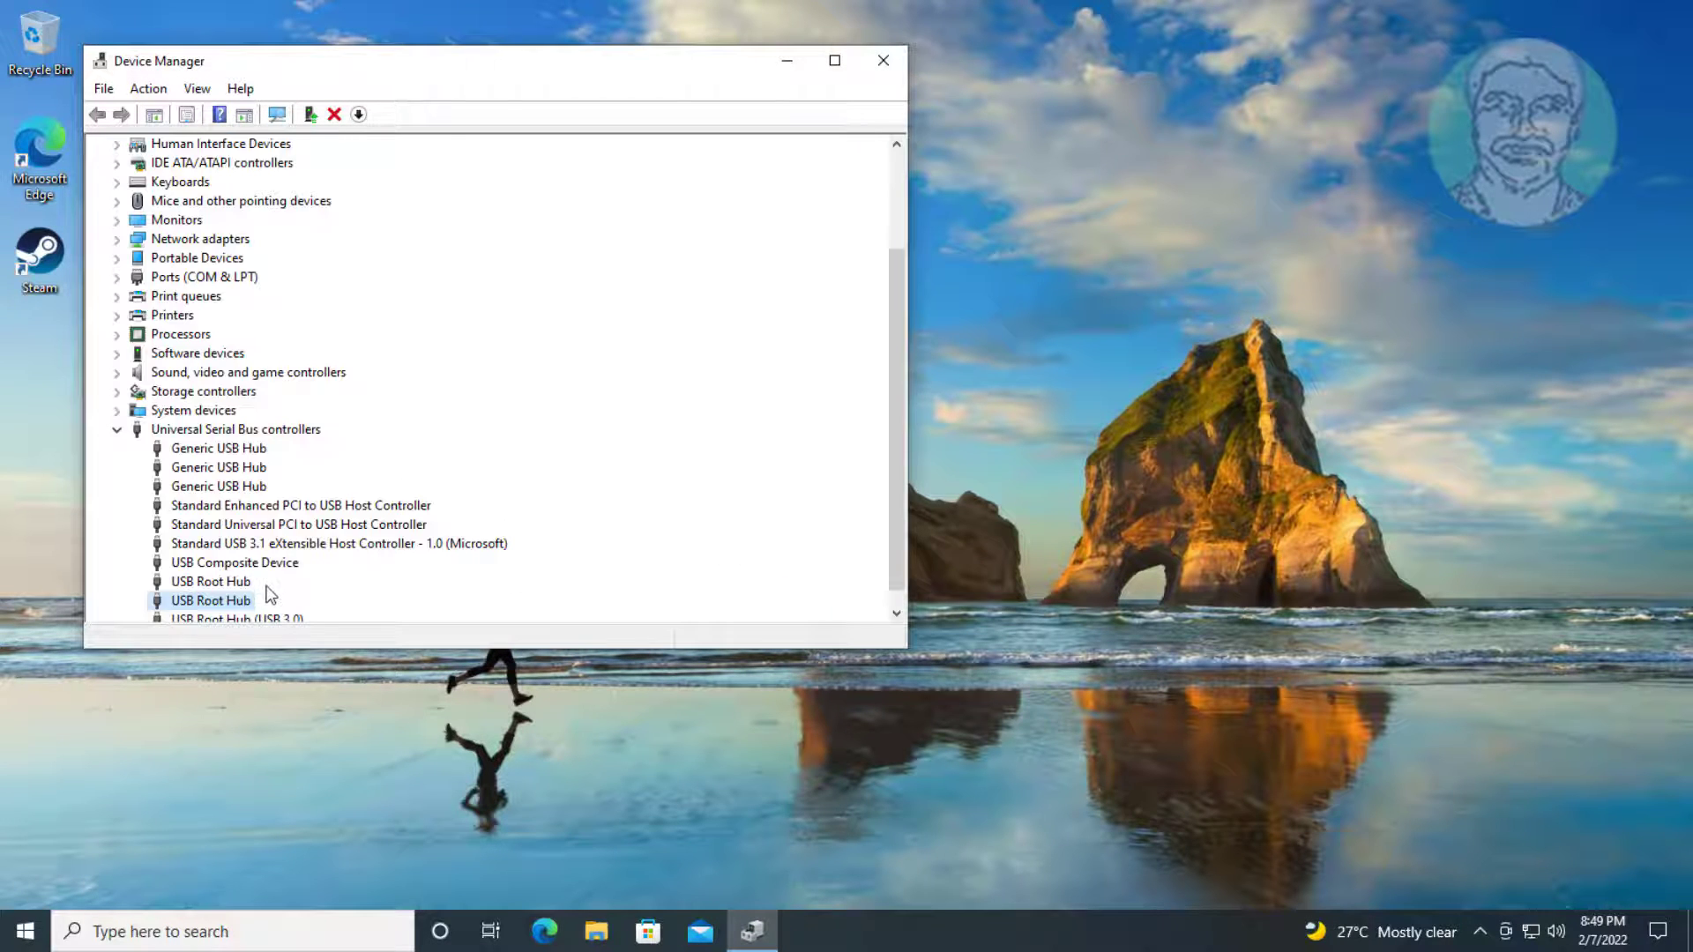
- Manually install the listed compatible driver from the computer for USB Root Hub (USB 3.0), and close the wizard
{"action": "scroll", "coordinate": [265, 573], "scroll_direction": "down", "scroll_amount": 1}
{"action": "left_click", "coordinate": [291, 604]}
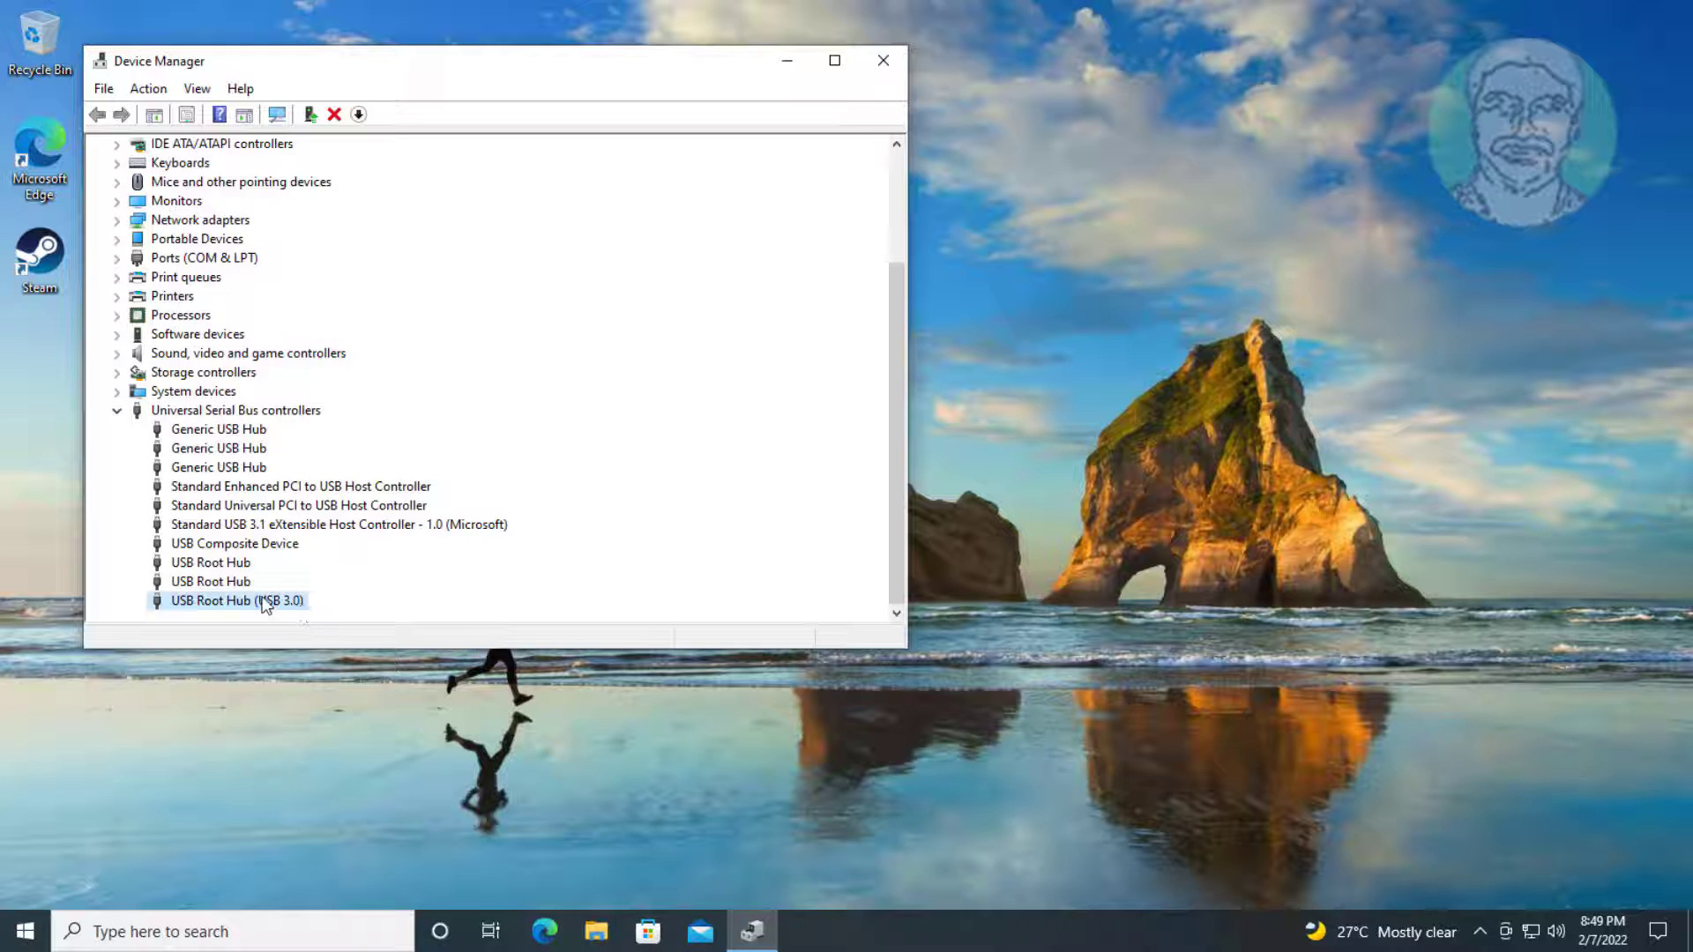
{"action": "right_click", "coordinate": [265, 605]}
{"action": "left_click", "coordinate": [331, 610]}
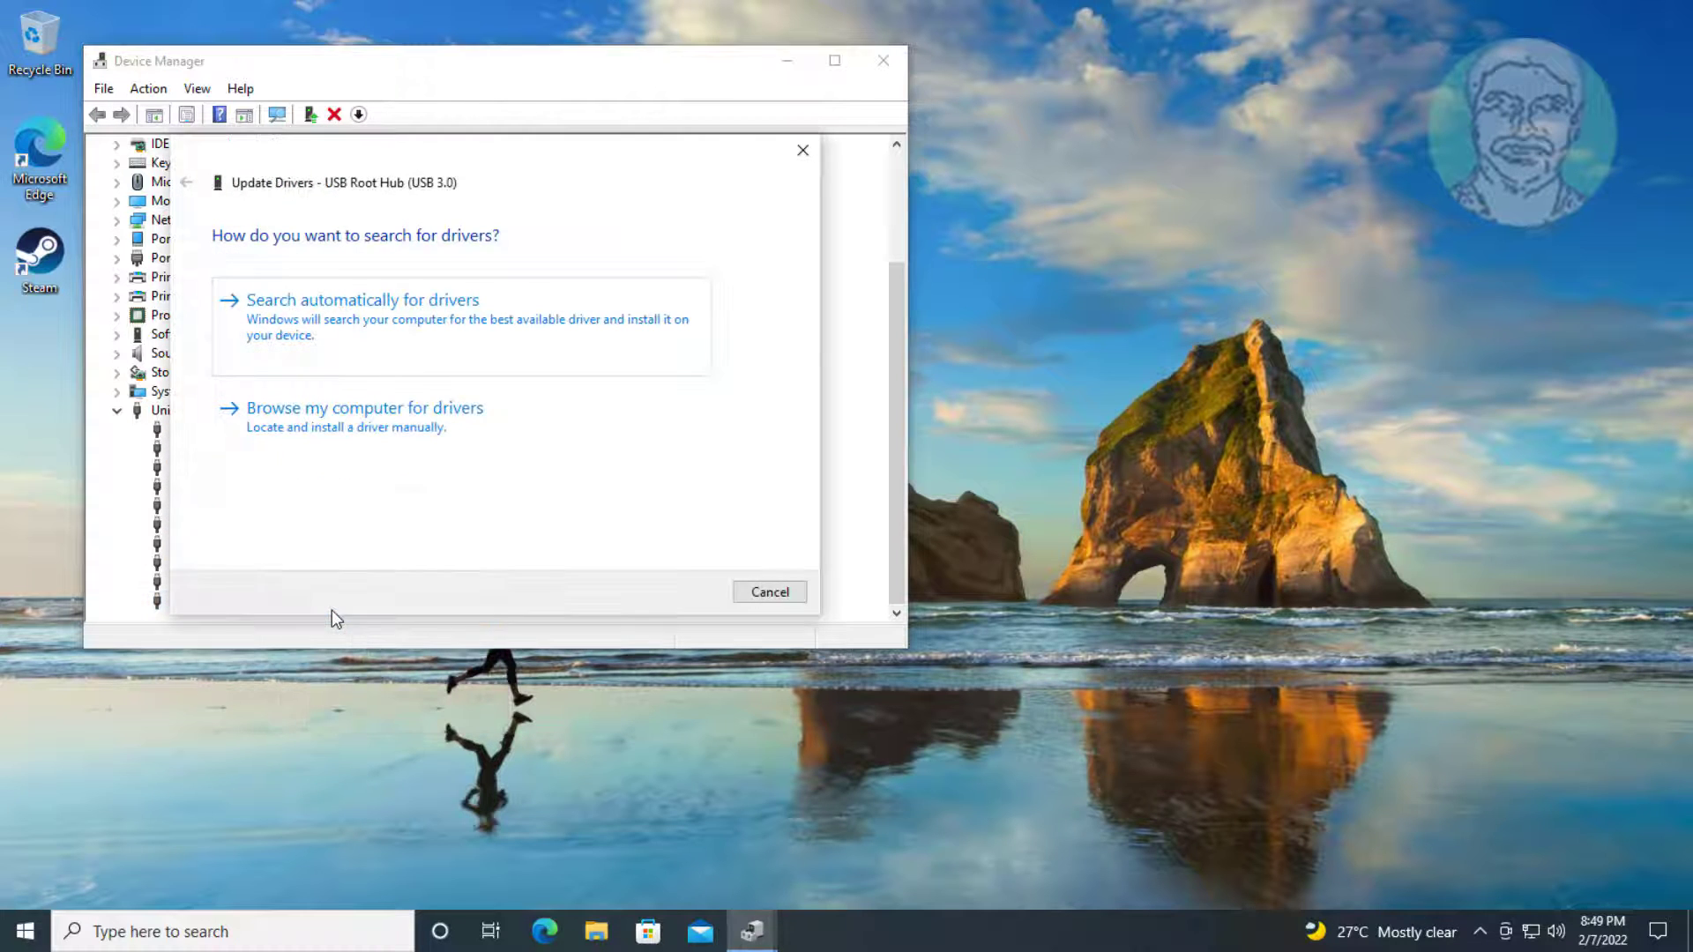
{"action": "left_click", "coordinate": [425, 429]}
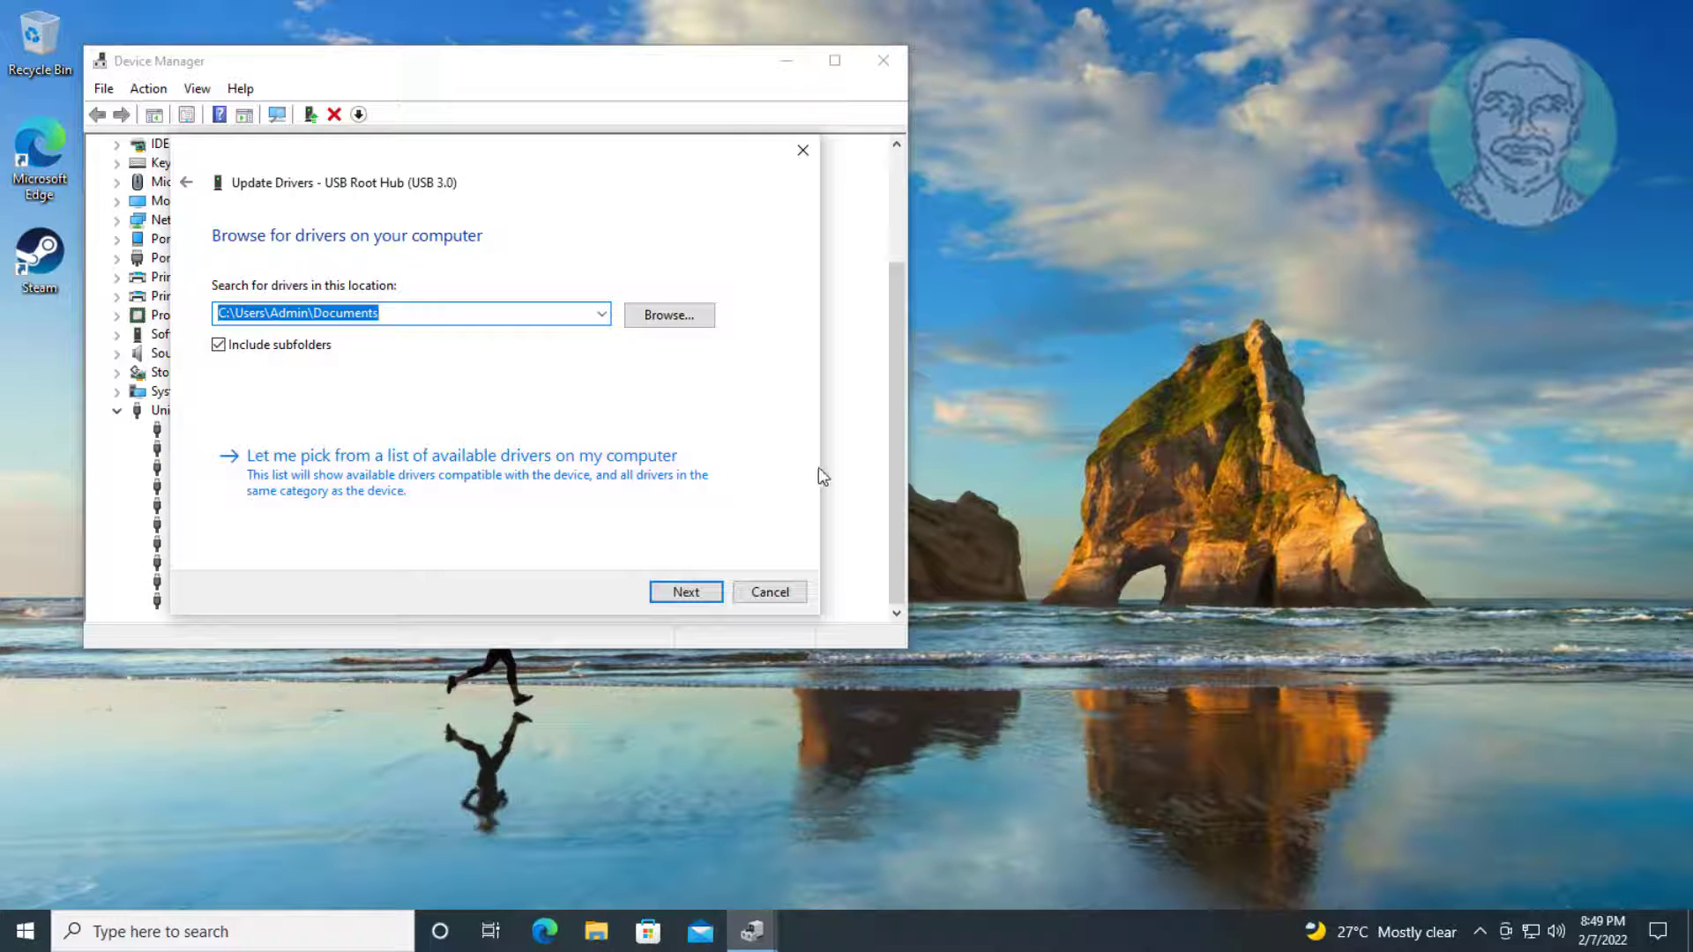
{"action": "left_click", "coordinate": [548, 474]}
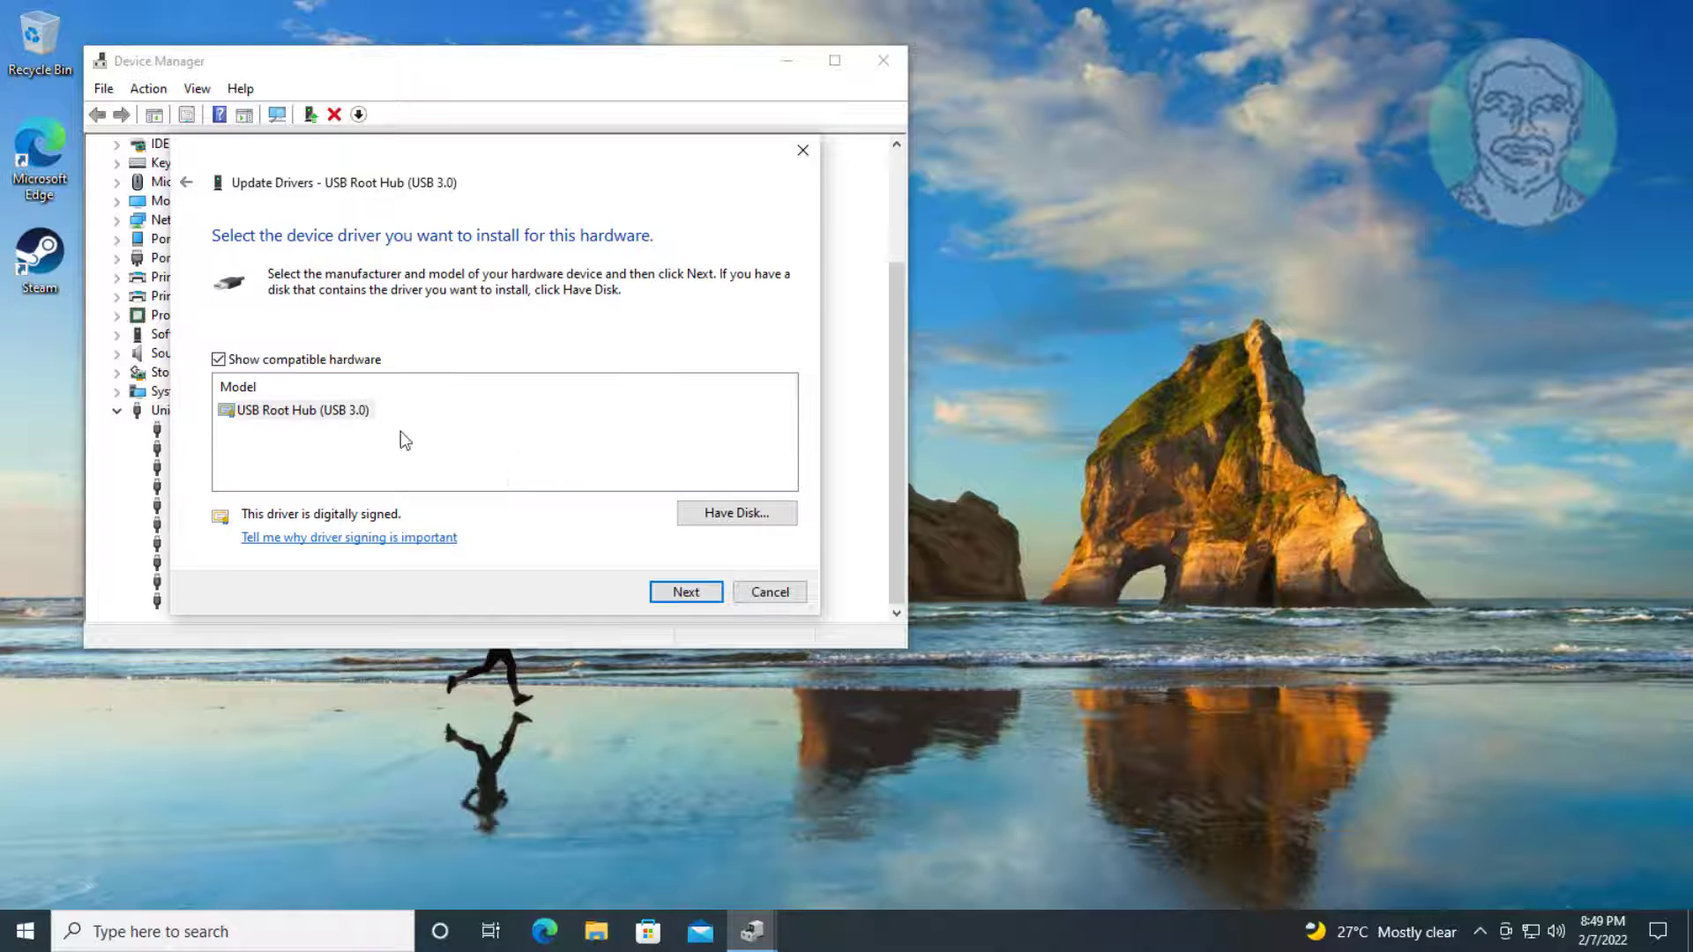
{"action": "left_click", "coordinate": [320, 412]}
{"action": "left_click", "coordinate": [718, 585]}
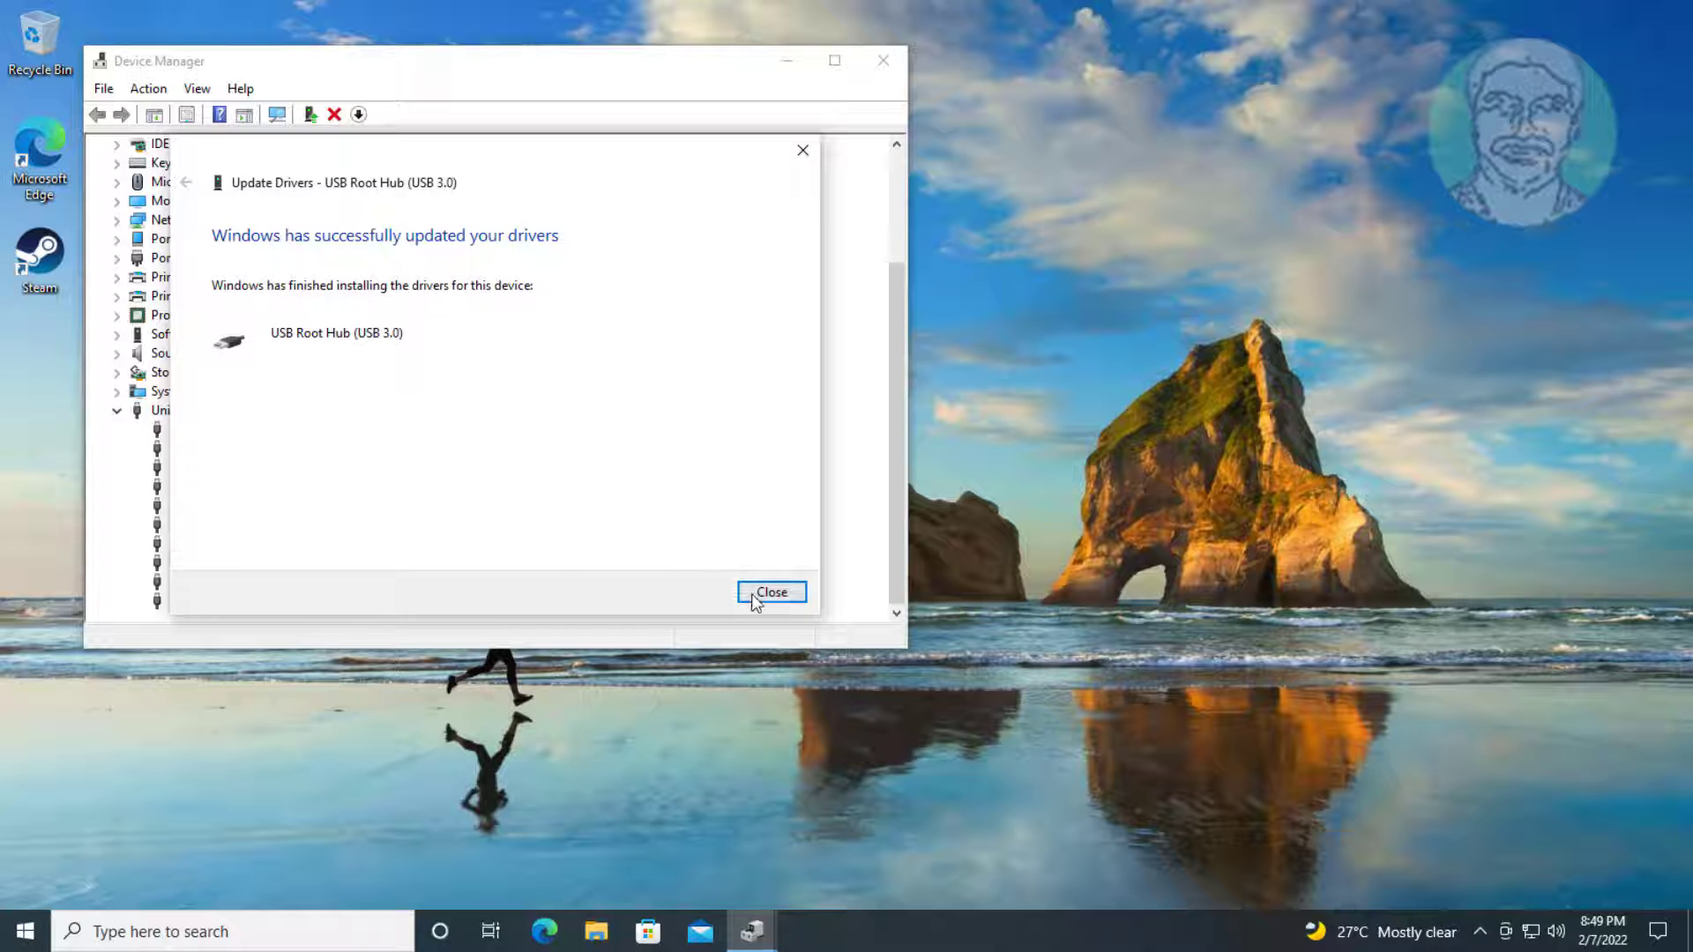
{"action": "left_click", "coordinate": [752, 594]}
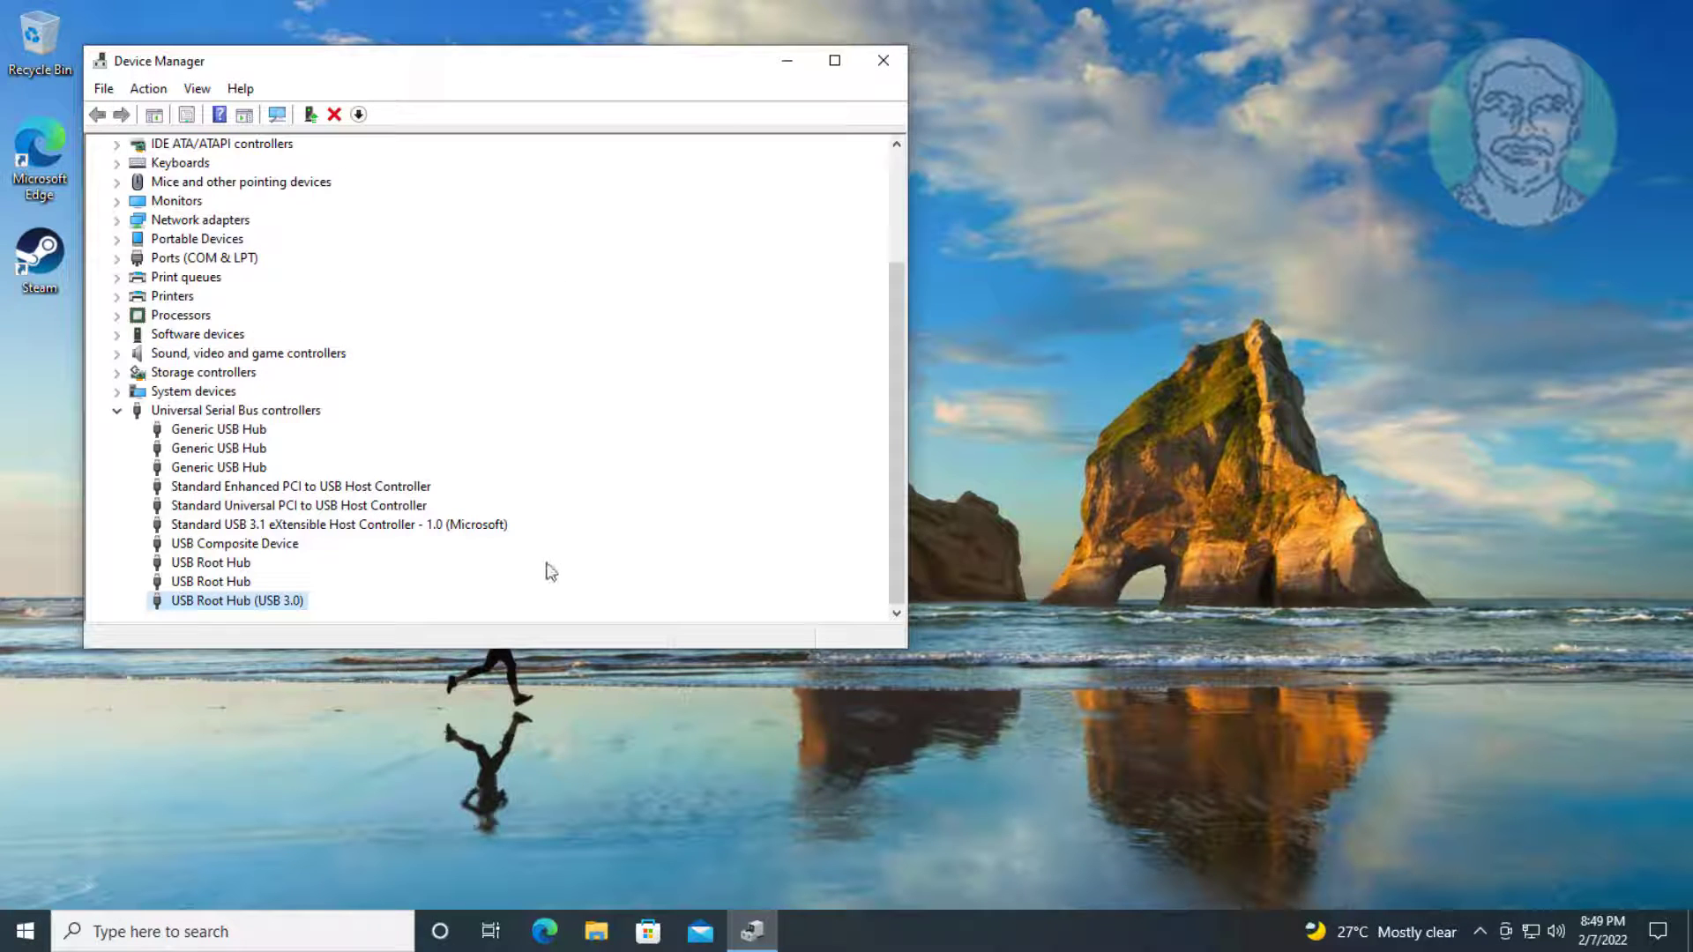
- Manually install the Generic USB Hub driver from the computer's available drivers for the first Generic USB Hub, and close the wizard
{"action": "left_click", "coordinate": [201, 432]}
{"action": "right_click", "coordinate": [228, 471]}
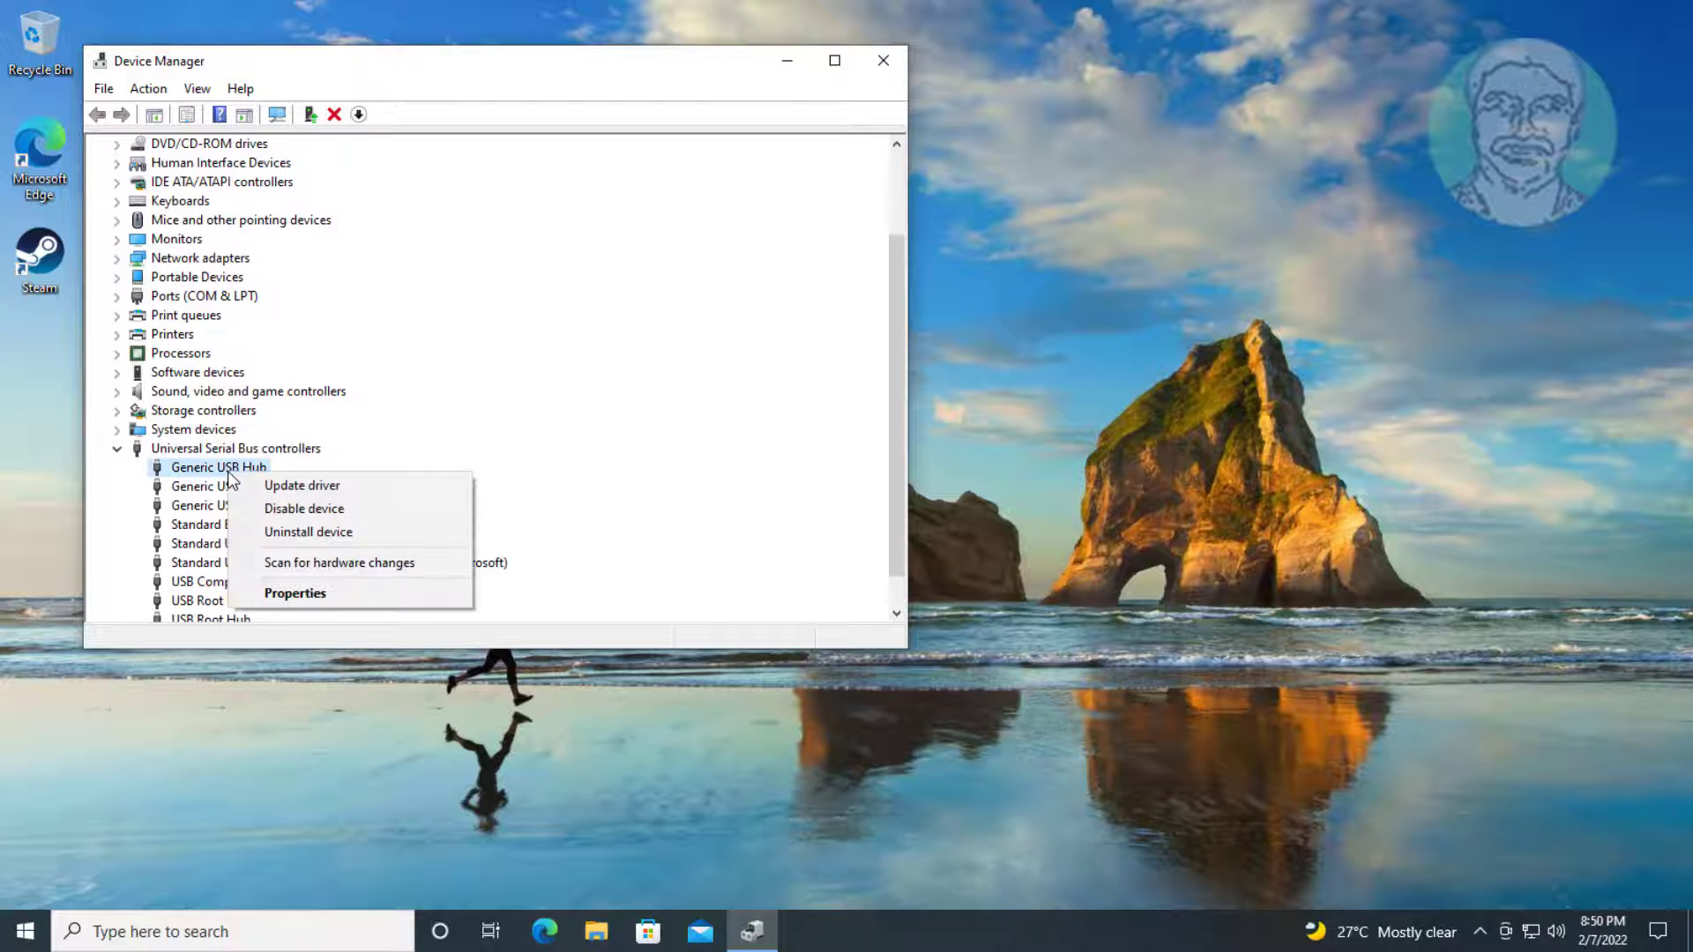
{"action": "left_click", "coordinate": [279, 485]}
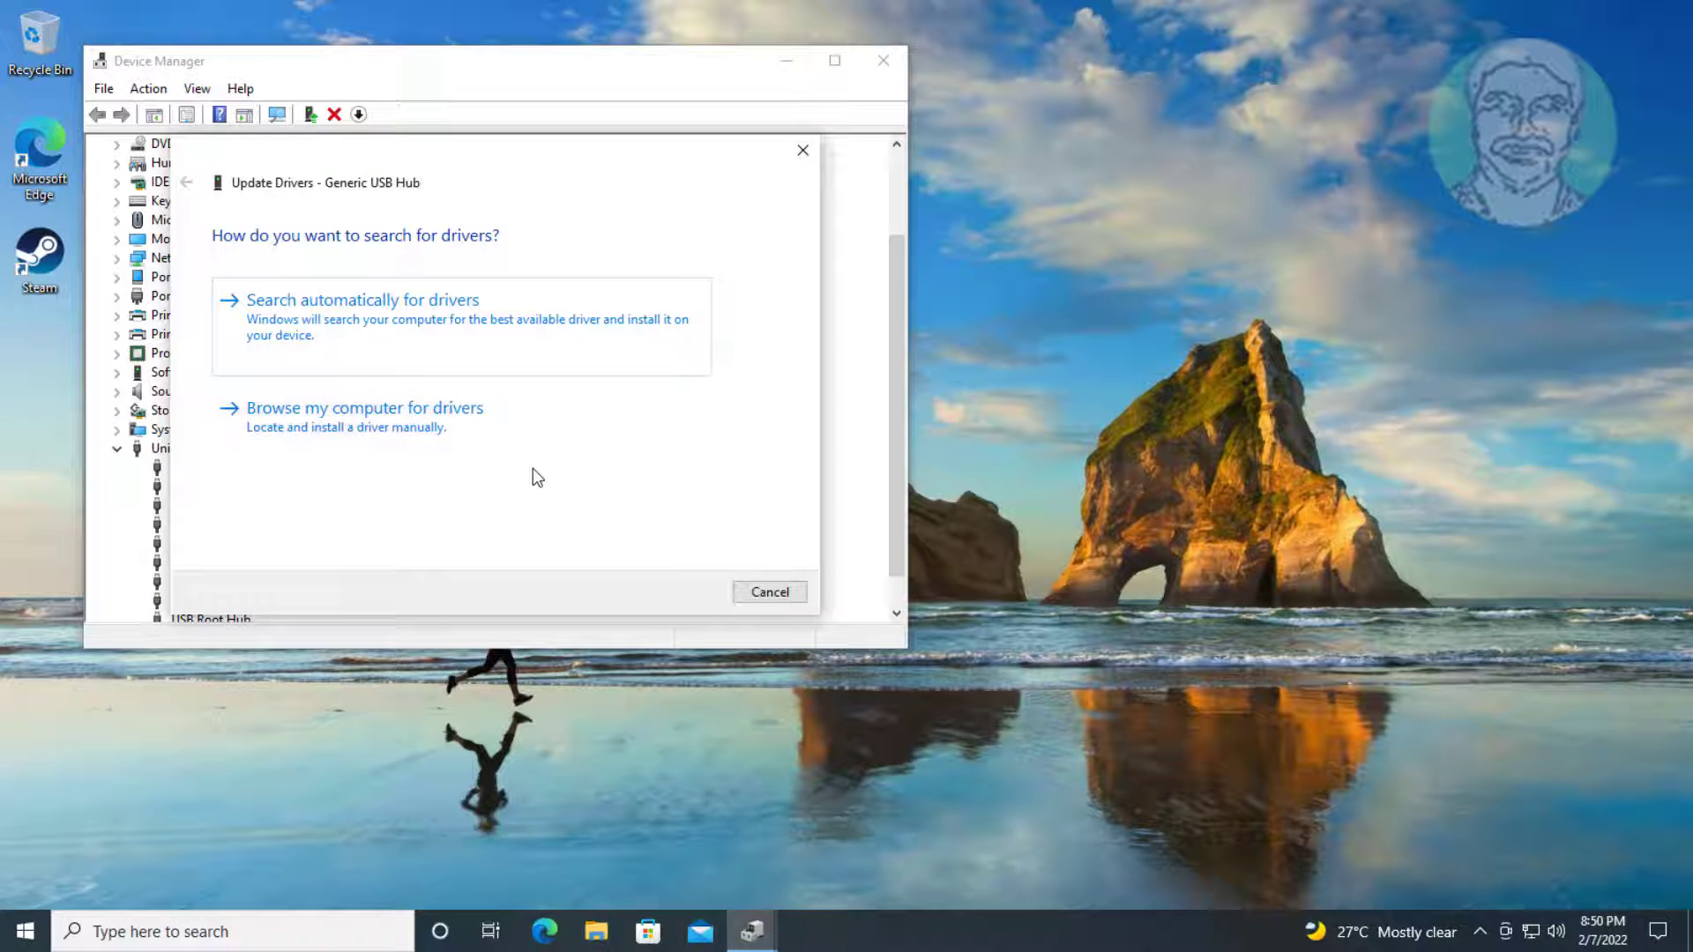
{"action": "left_click", "coordinate": [269, 409]}
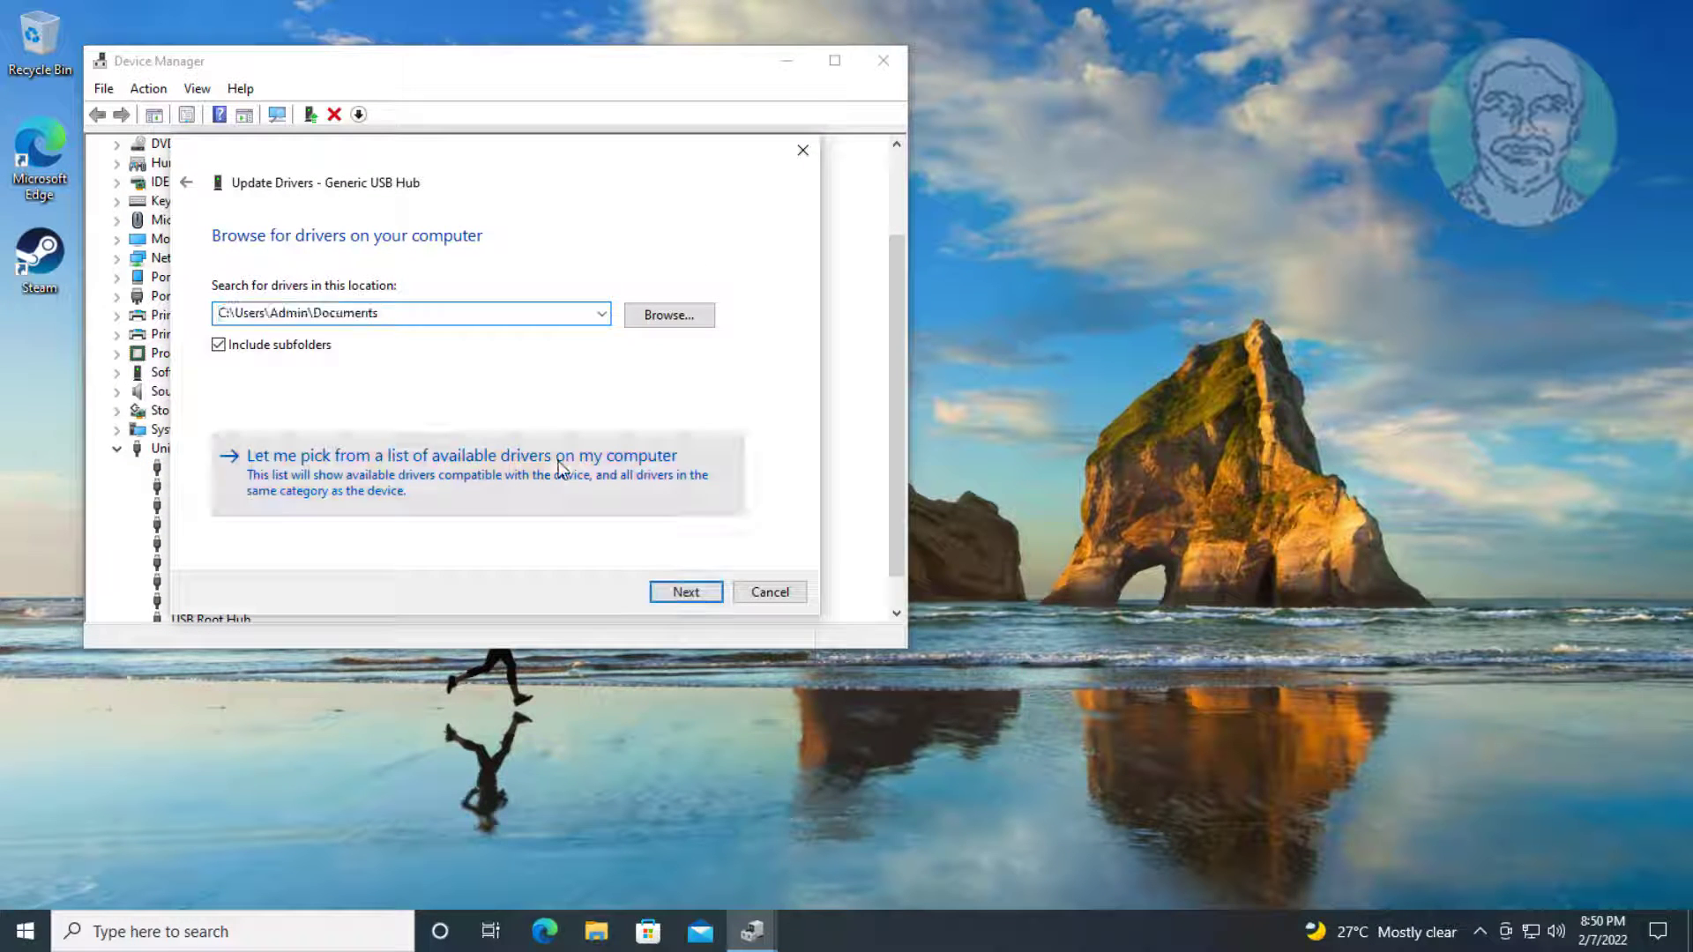
{"action": "left_click", "coordinate": [561, 469]}
{"action": "left_click", "coordinate": [294, 412]}
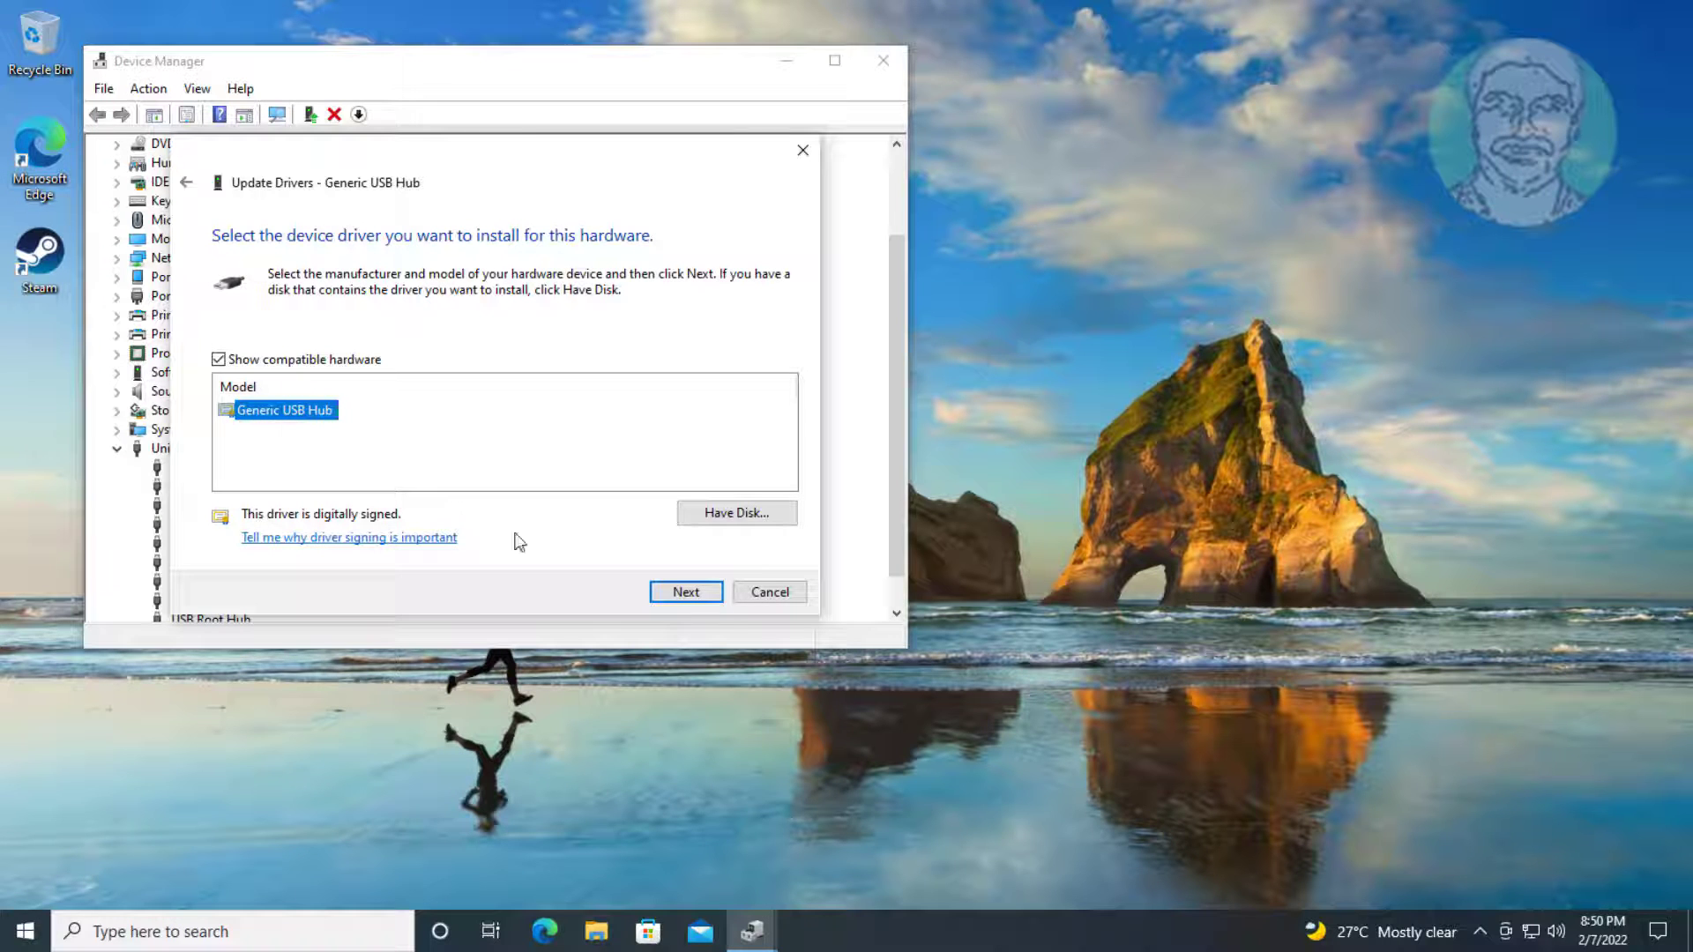
{"action": "left_click", "coordinate": [687, 590]}
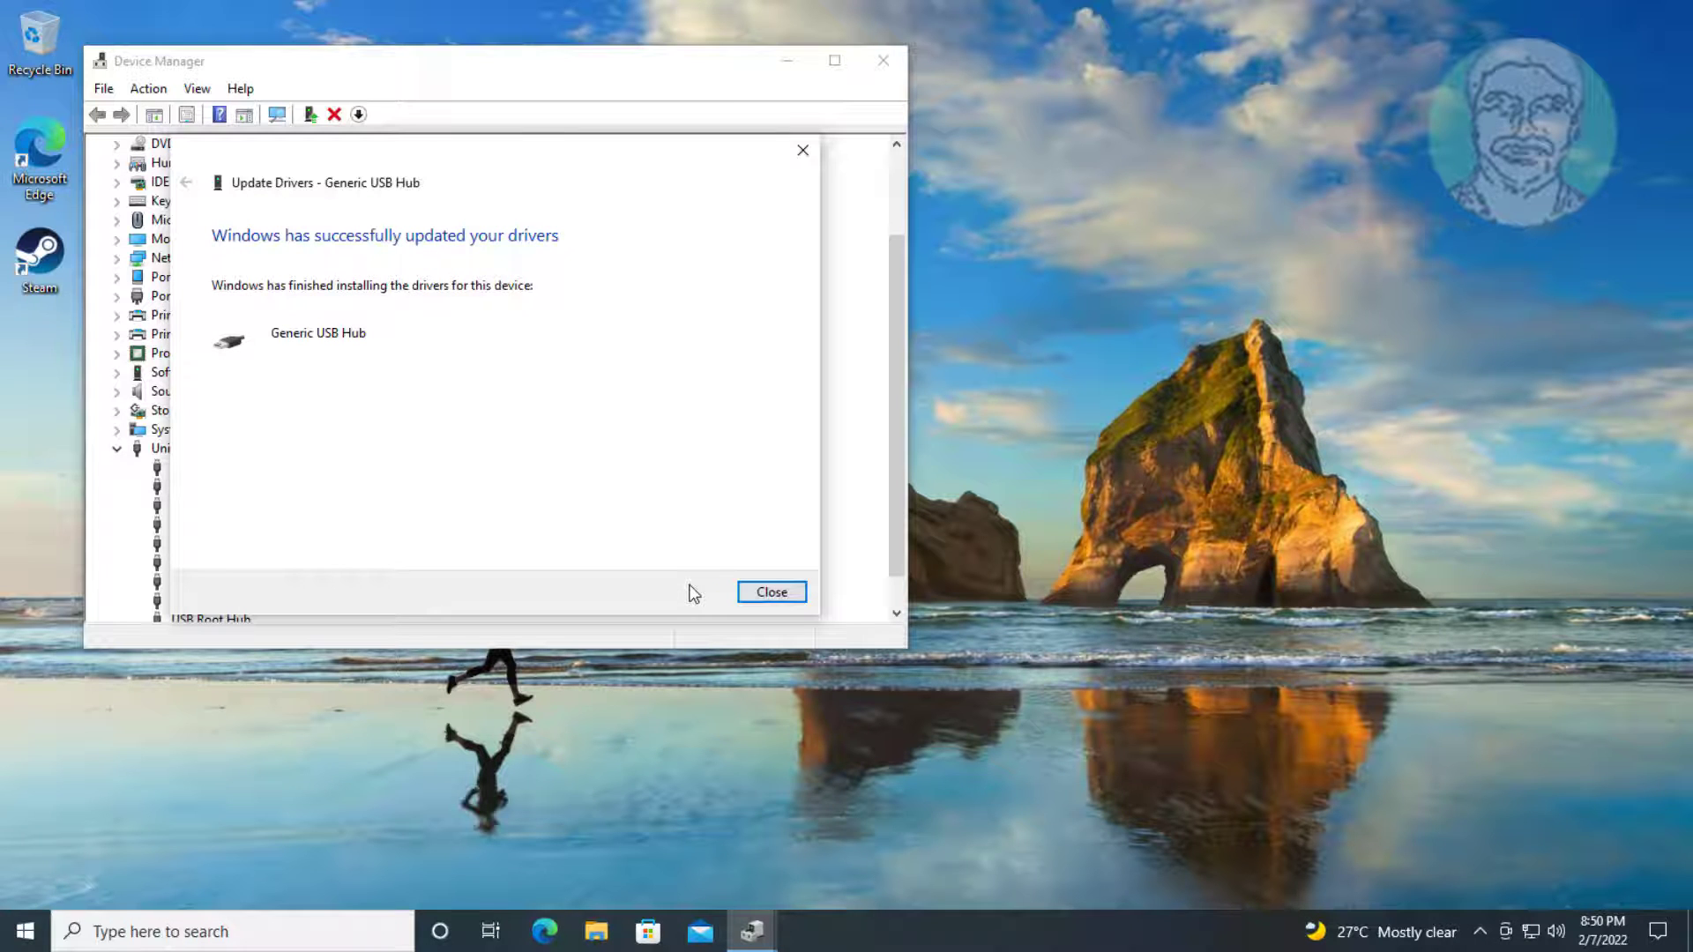
{"action": "left_click", "coordinate": [801, 586]}
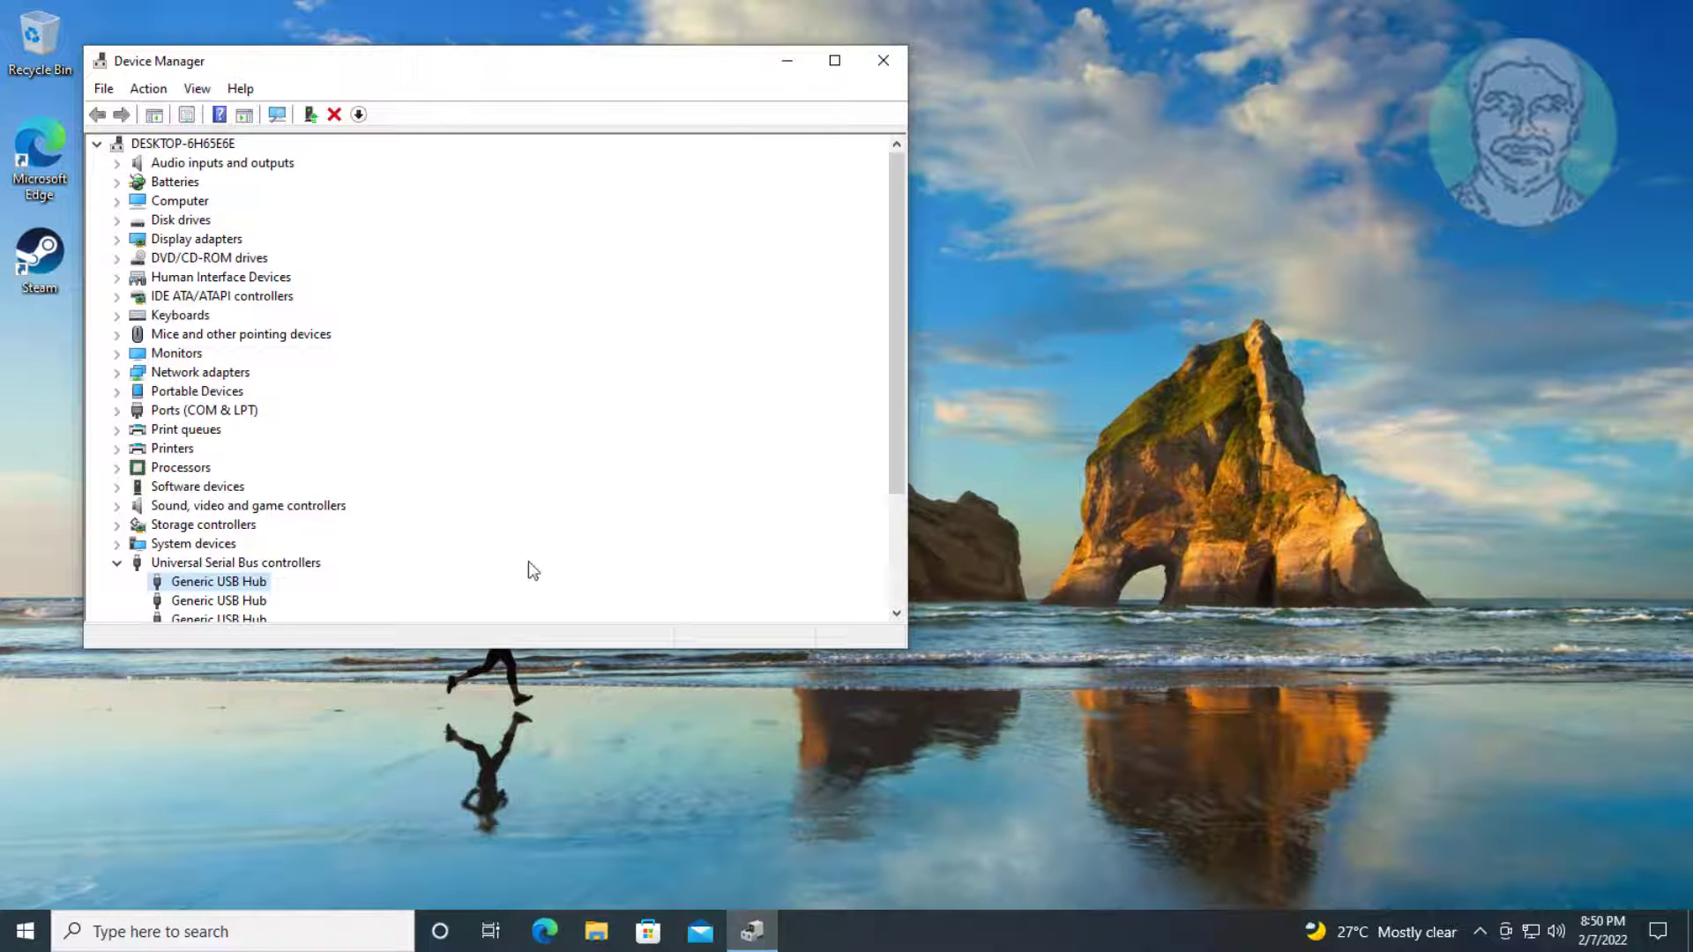
- Manually install the Generic USB Hub driver from the computer's available drivers for the second Generic USB Hub, and close the wizard
{"action": "scroll", "coordinate": [532, 570], "scroll_direction": "down", "scroll_amount": 2}
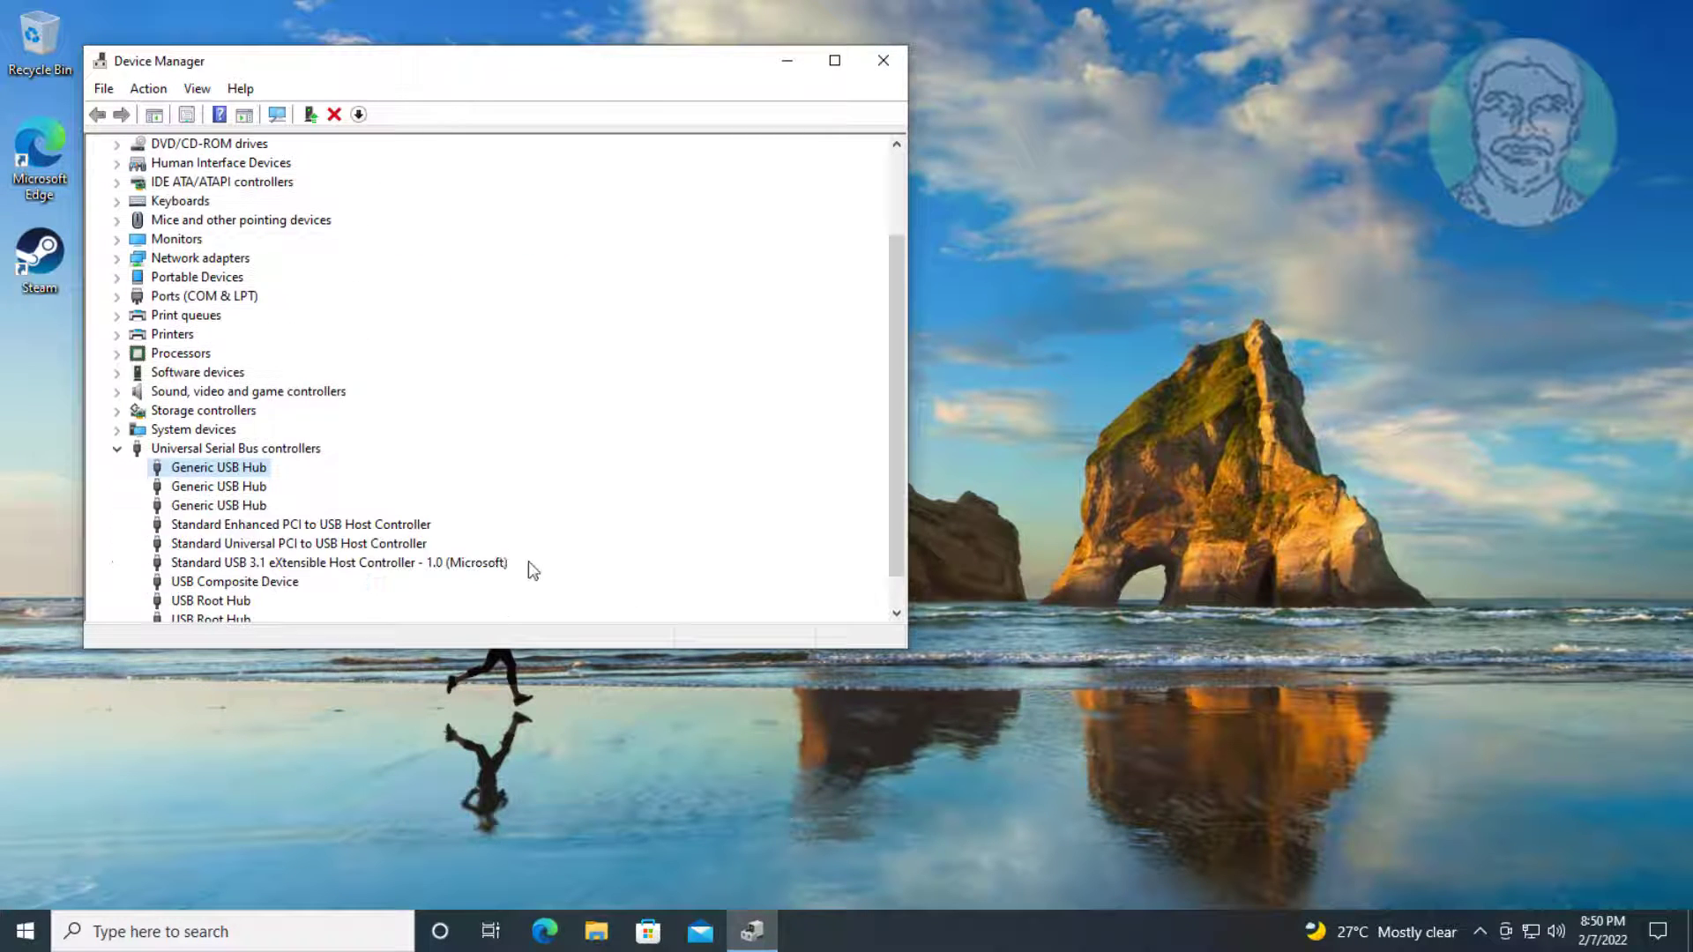
{"action": "right_click", "coordinate": [266, 488]}
{"action": "left_click", "coordinate": [313, 499]}
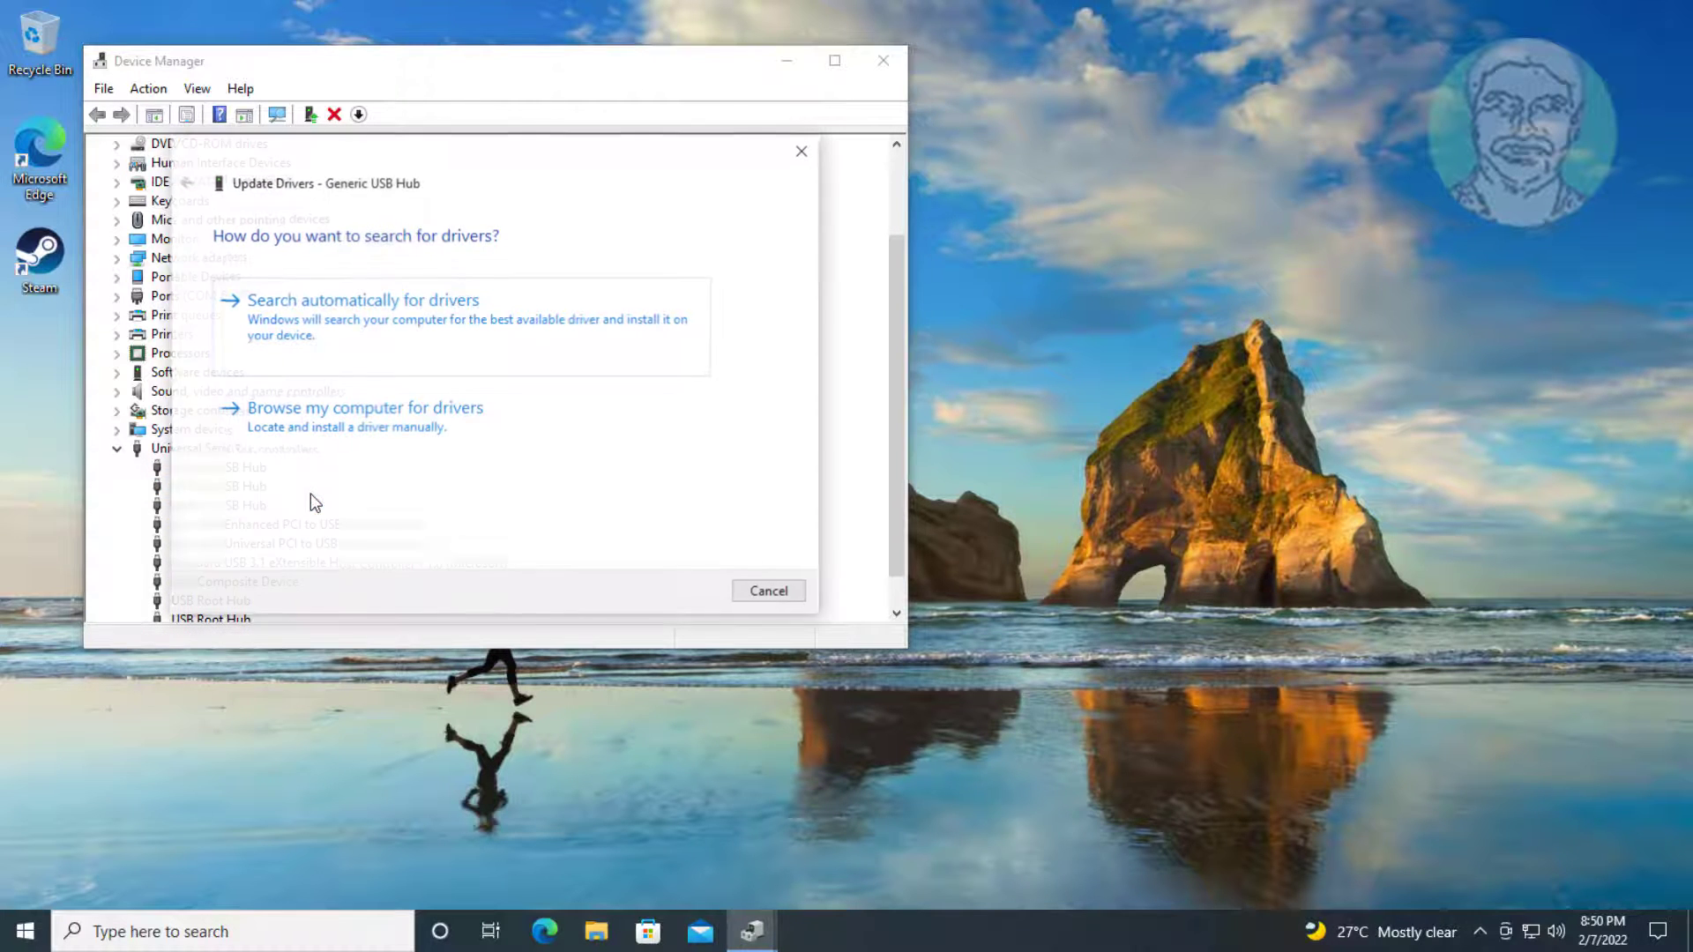
{"action": "left_click", "coordinate": [334, 448]}
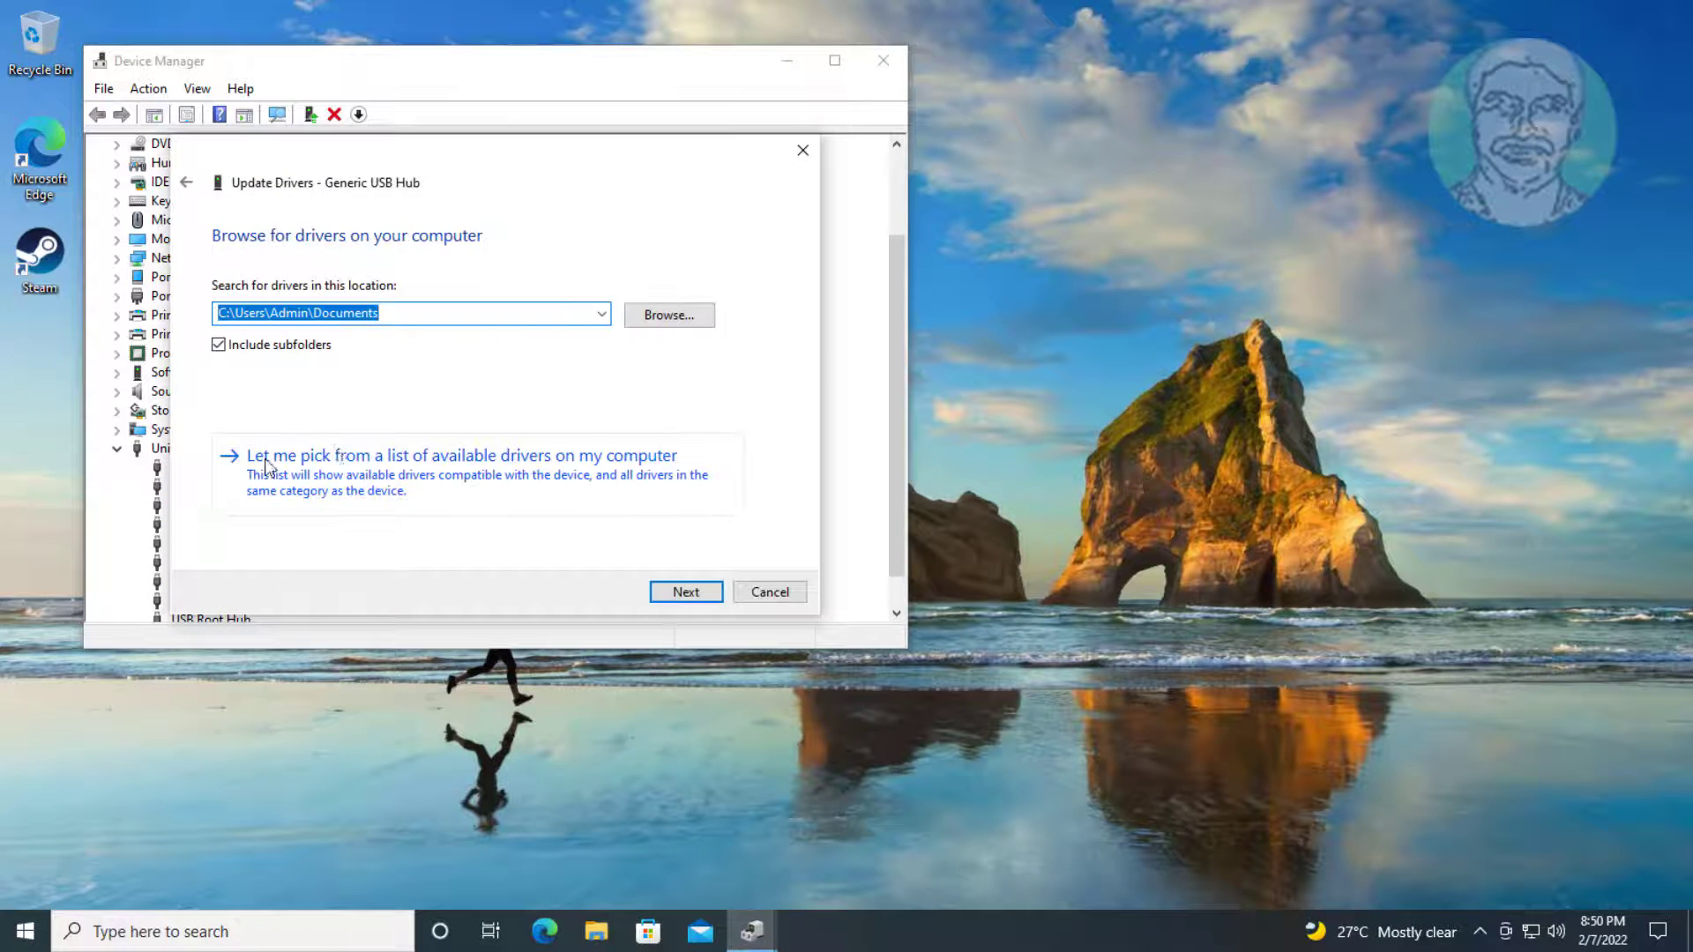
{"action": "left_click", "coordinate": [459, 482]}
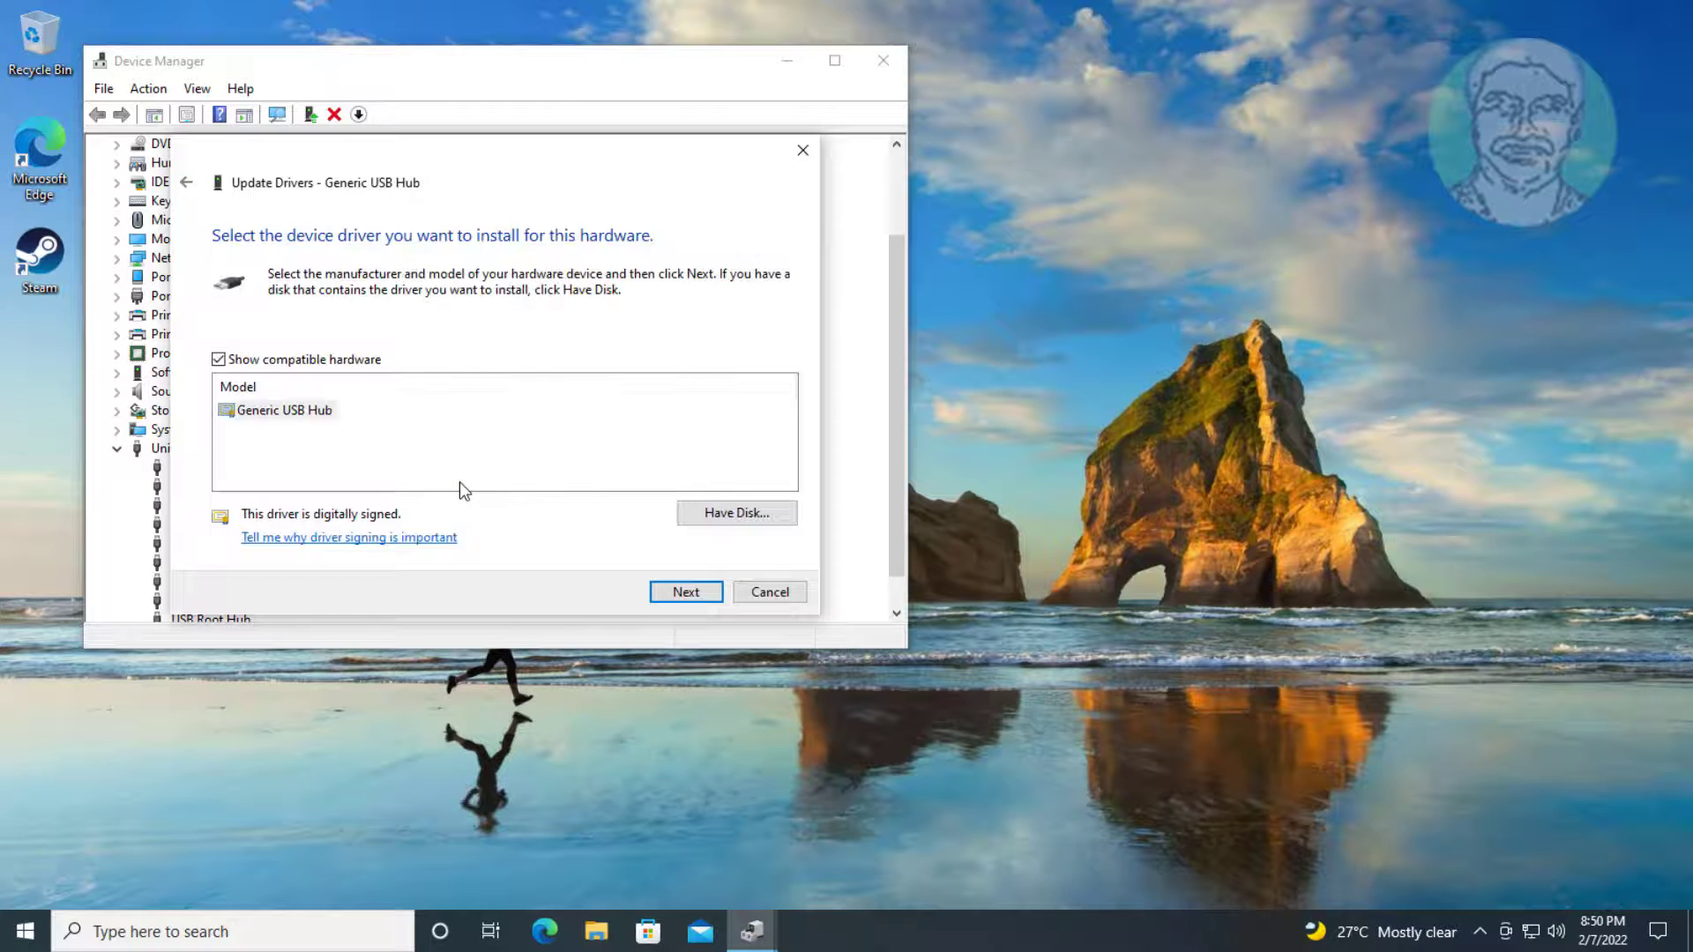
{"action": "left_click", "coordinate": [291, 412]}
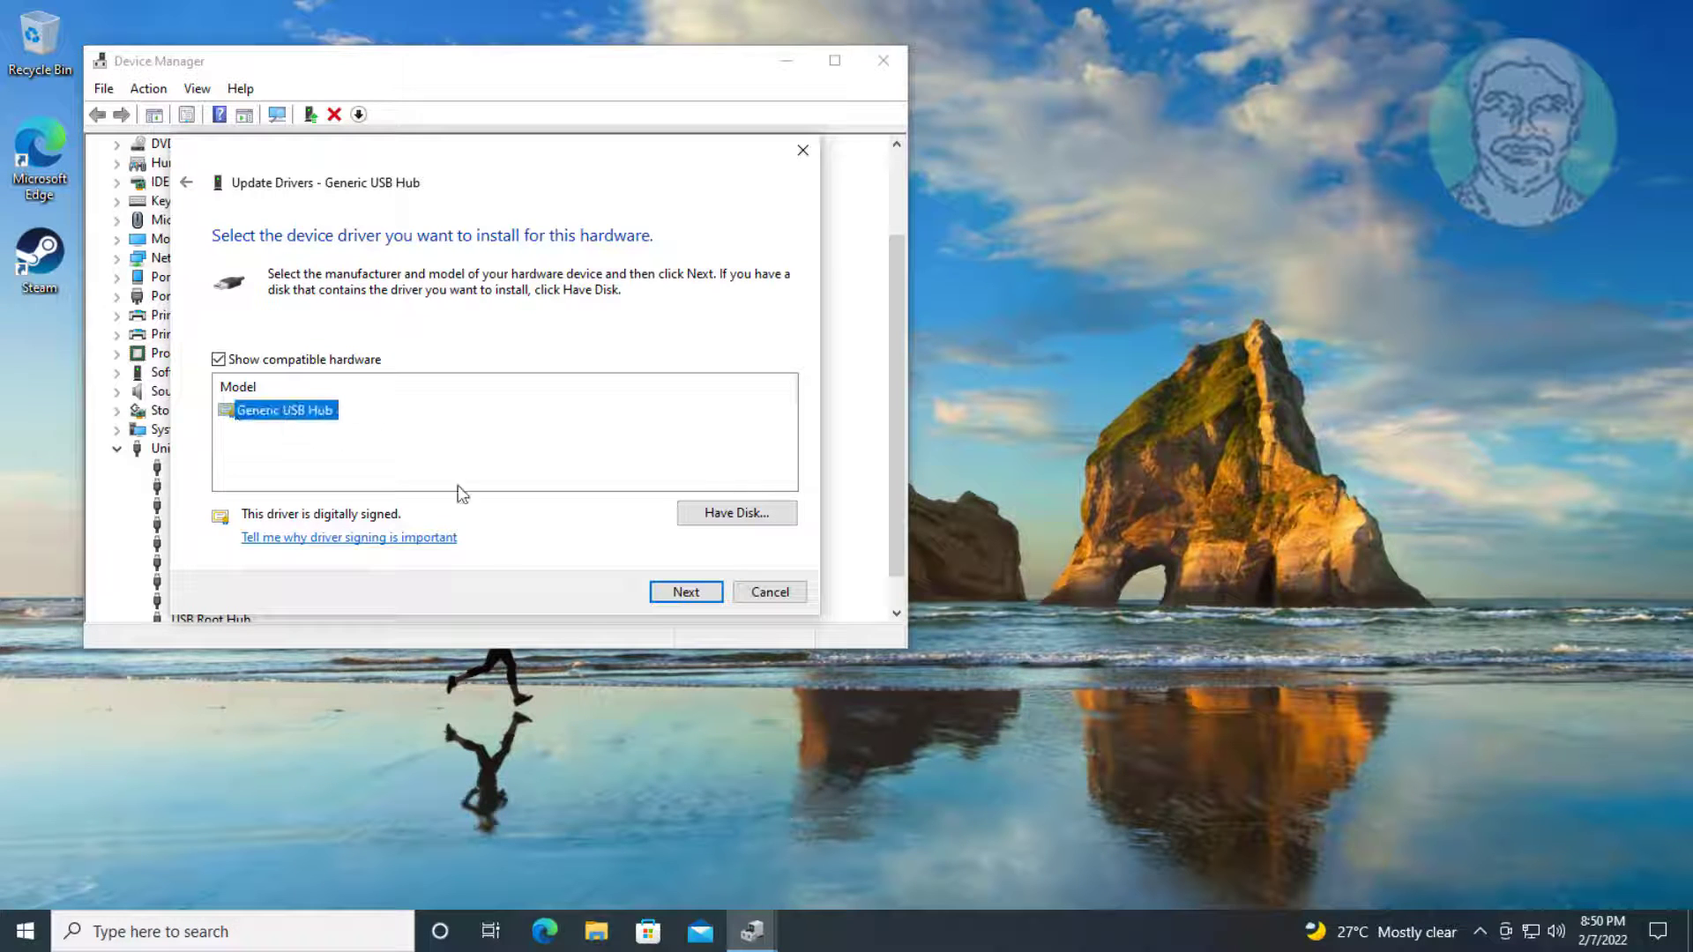
{"action": "left_click", "coordinate": [685, 593]}
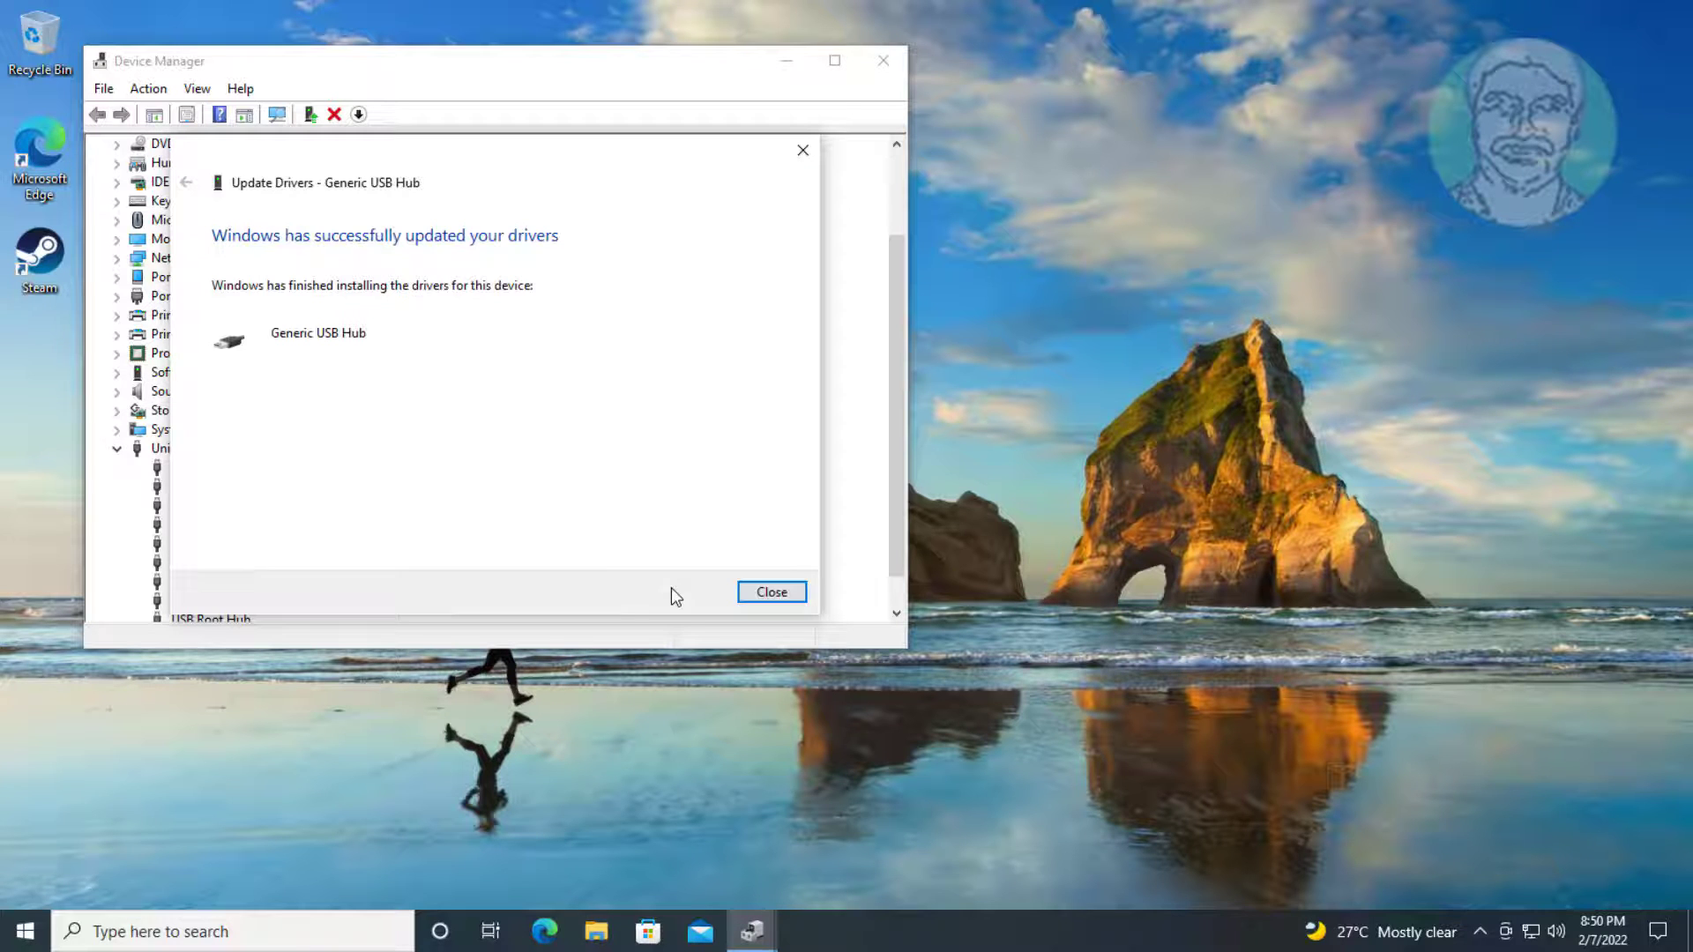
{"action": "left_click", "coordinate": [770, 595]}
- Manually install the Generic USB Hub driver from the computer's available drivers for the third Generic USB Hub, then close the wizard and Device Manager
{"action": "scroll", "coordinate": [508, 538], "scroll_direction": "down", "scroll_amount": 2}
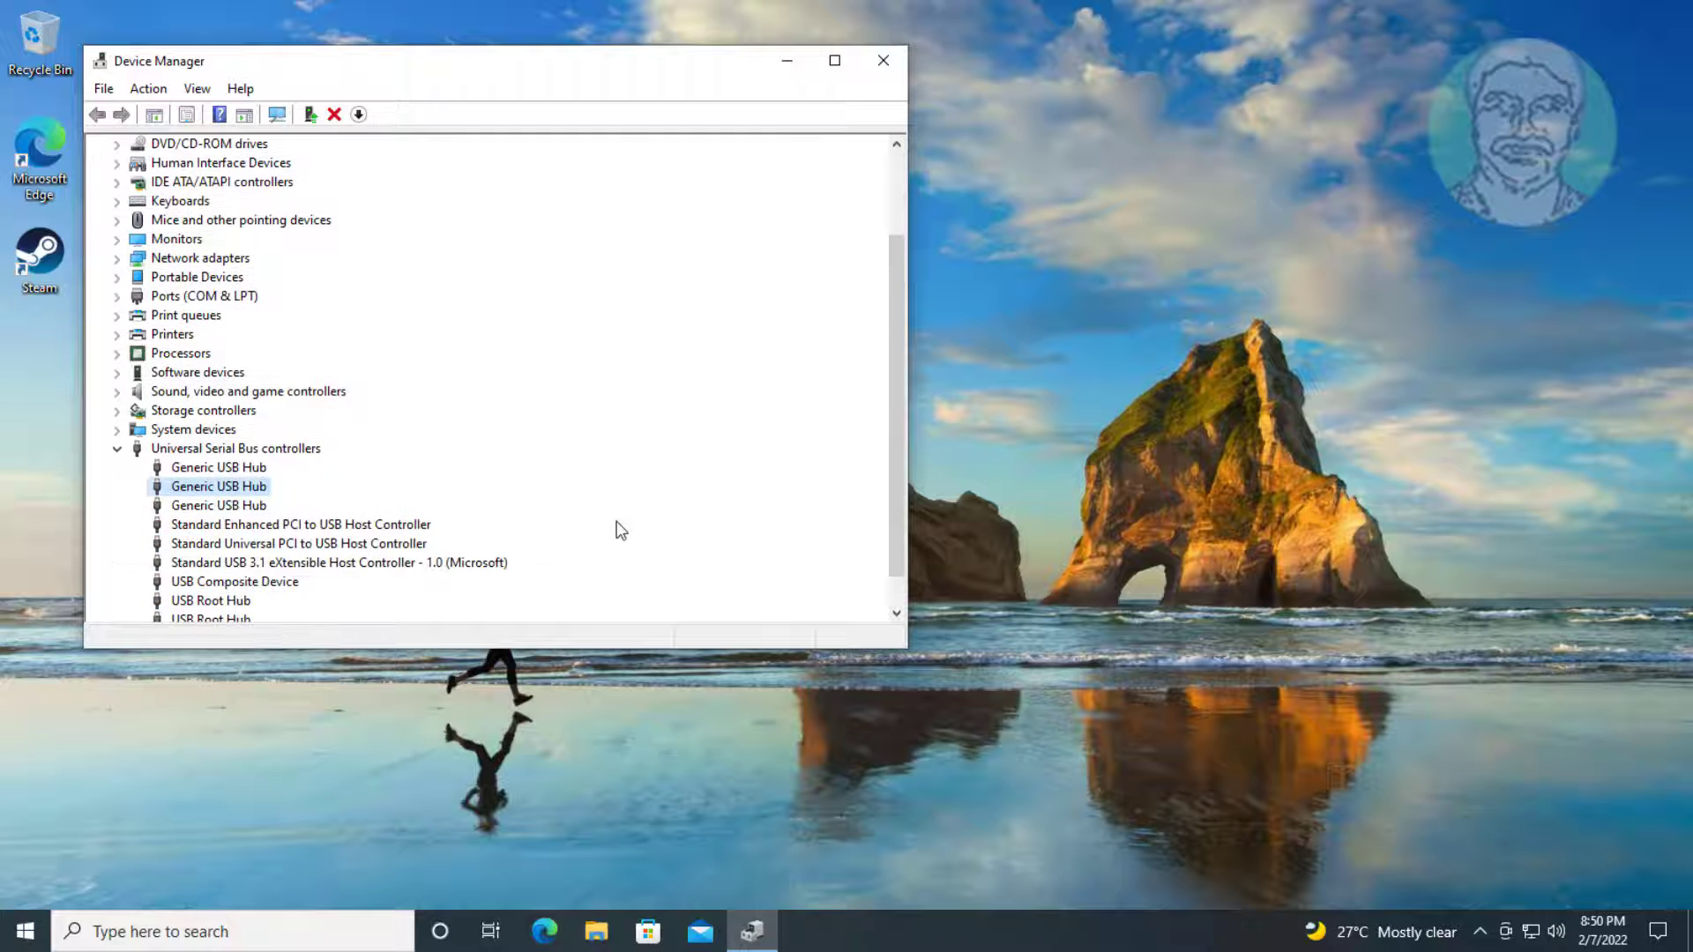
{"action": "left_click", "coordinate": [241, 511]}
{"action": "right_click", "coordinate": [251, 510]}
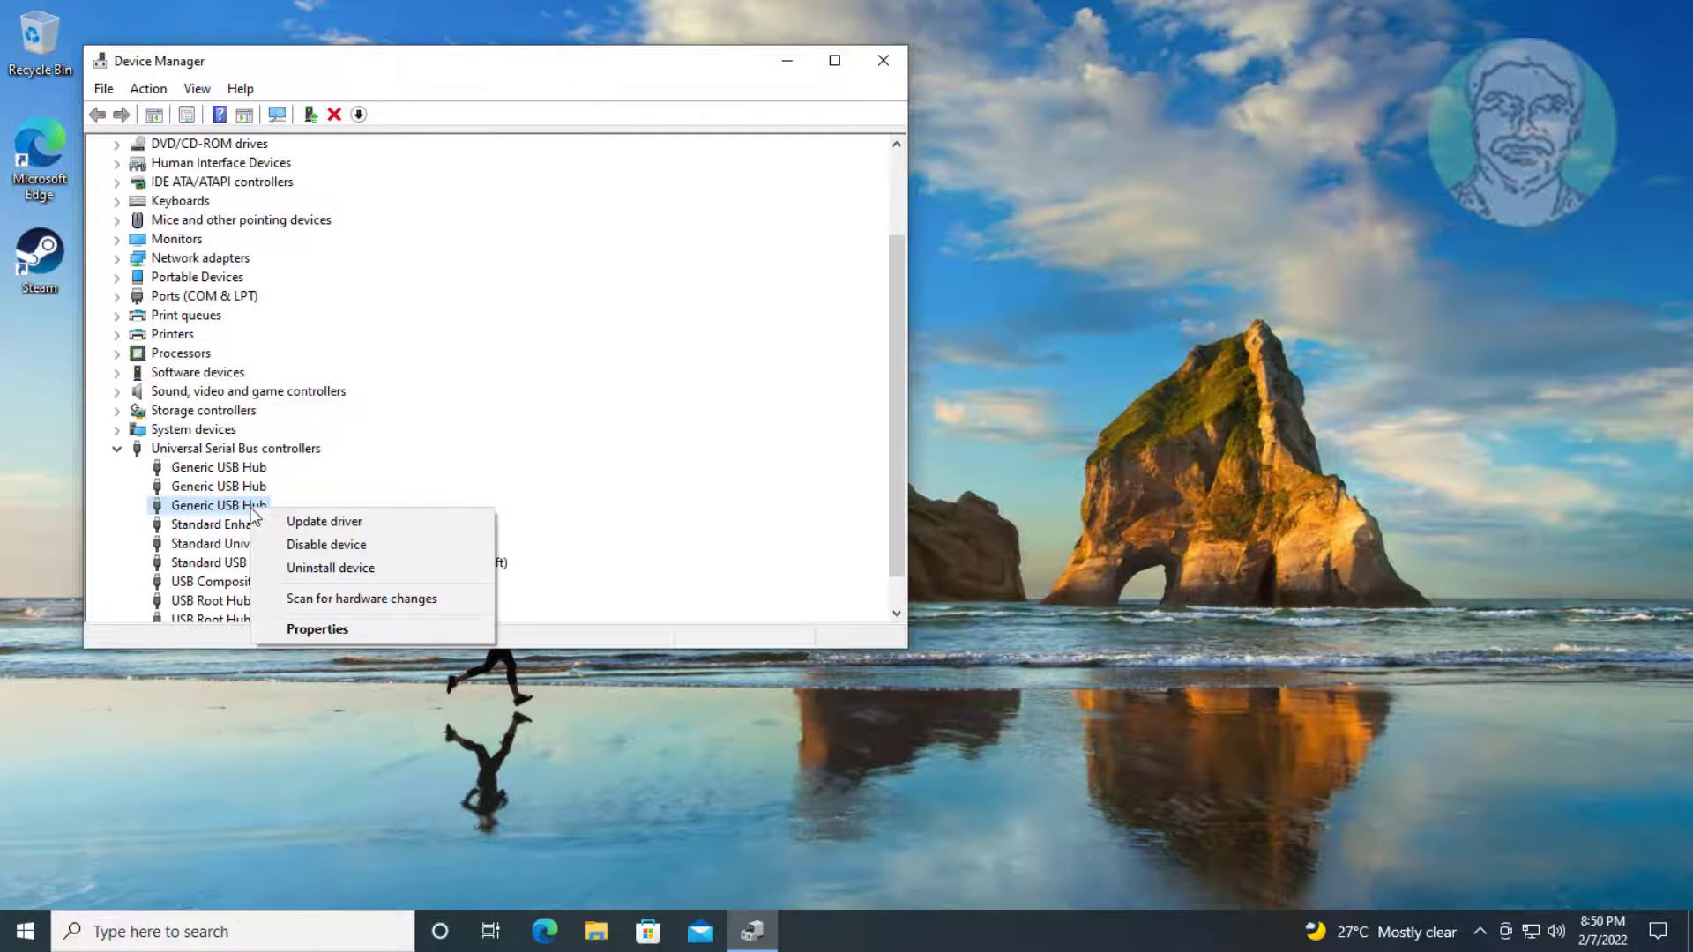
{"action": "left_click", "coordinate": [331, 523]}
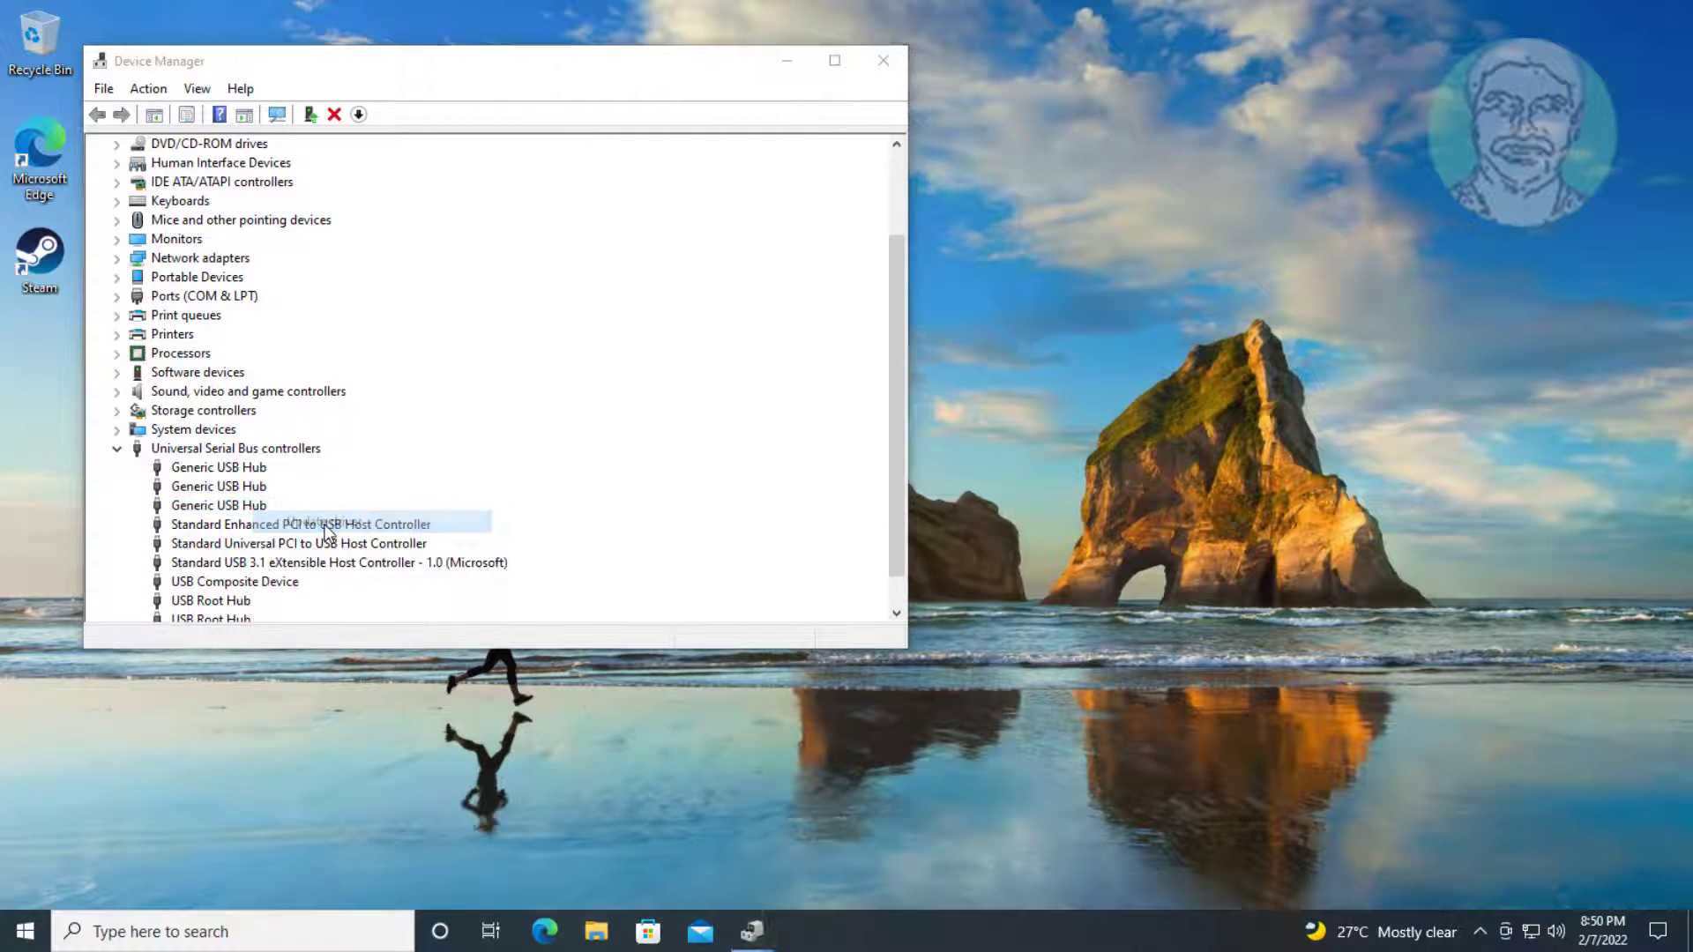
{"action": "left_click", "coordinate": [395, 438]}
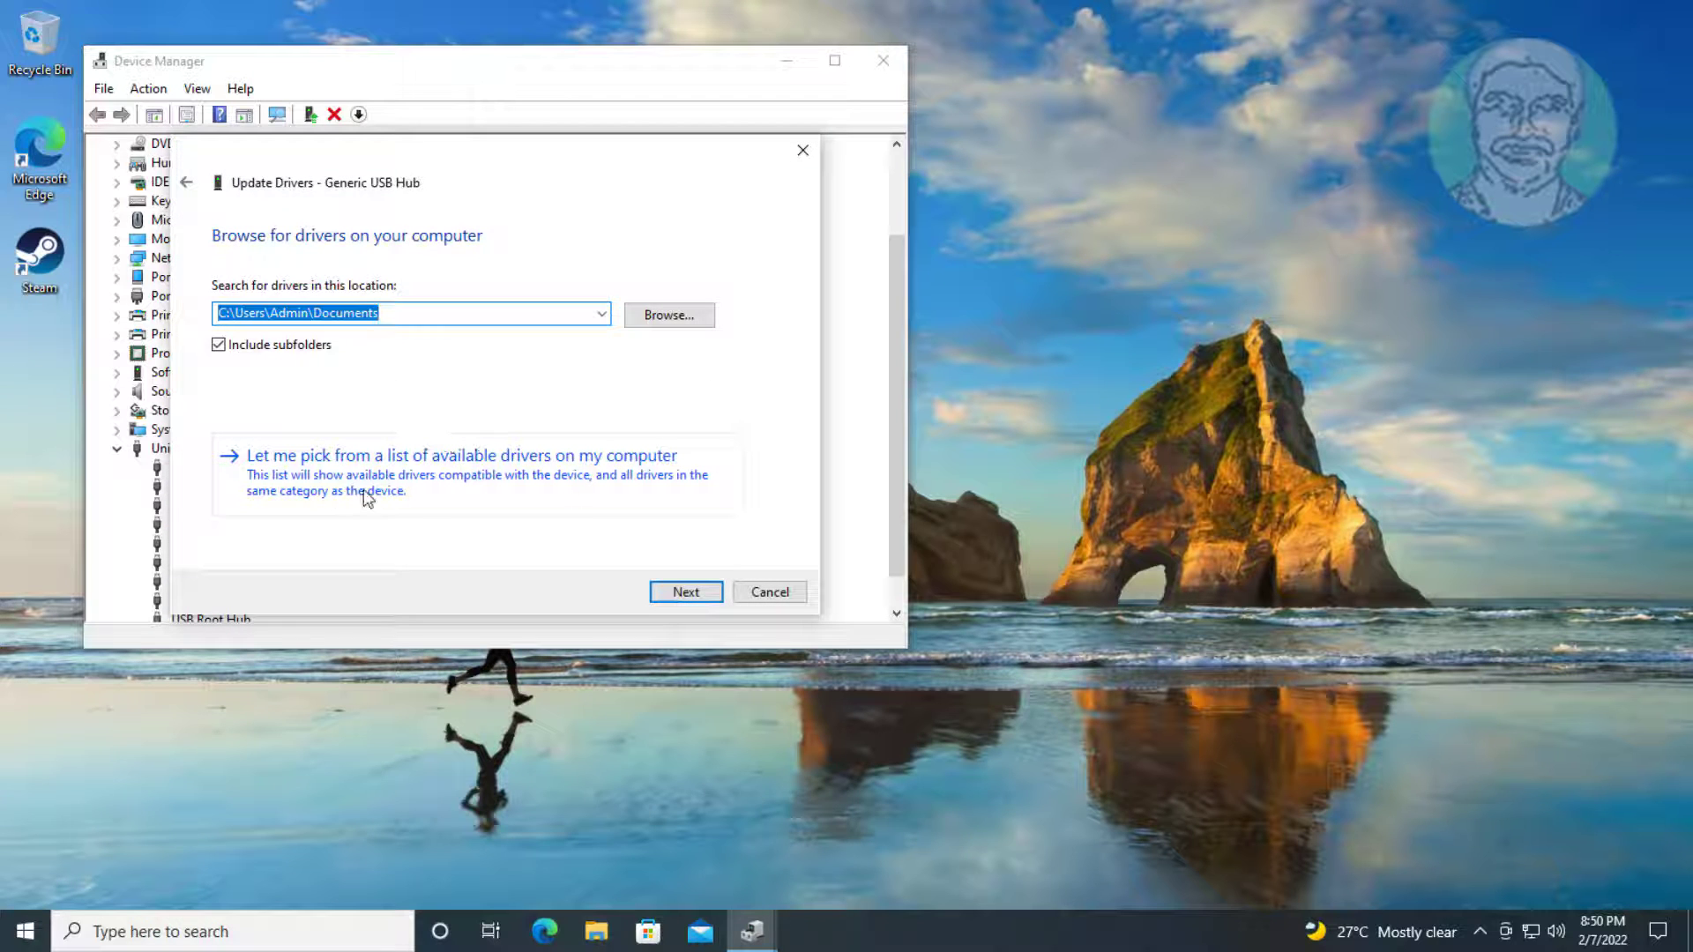
{"action": "left_click", "coordinate": [517, 476]}
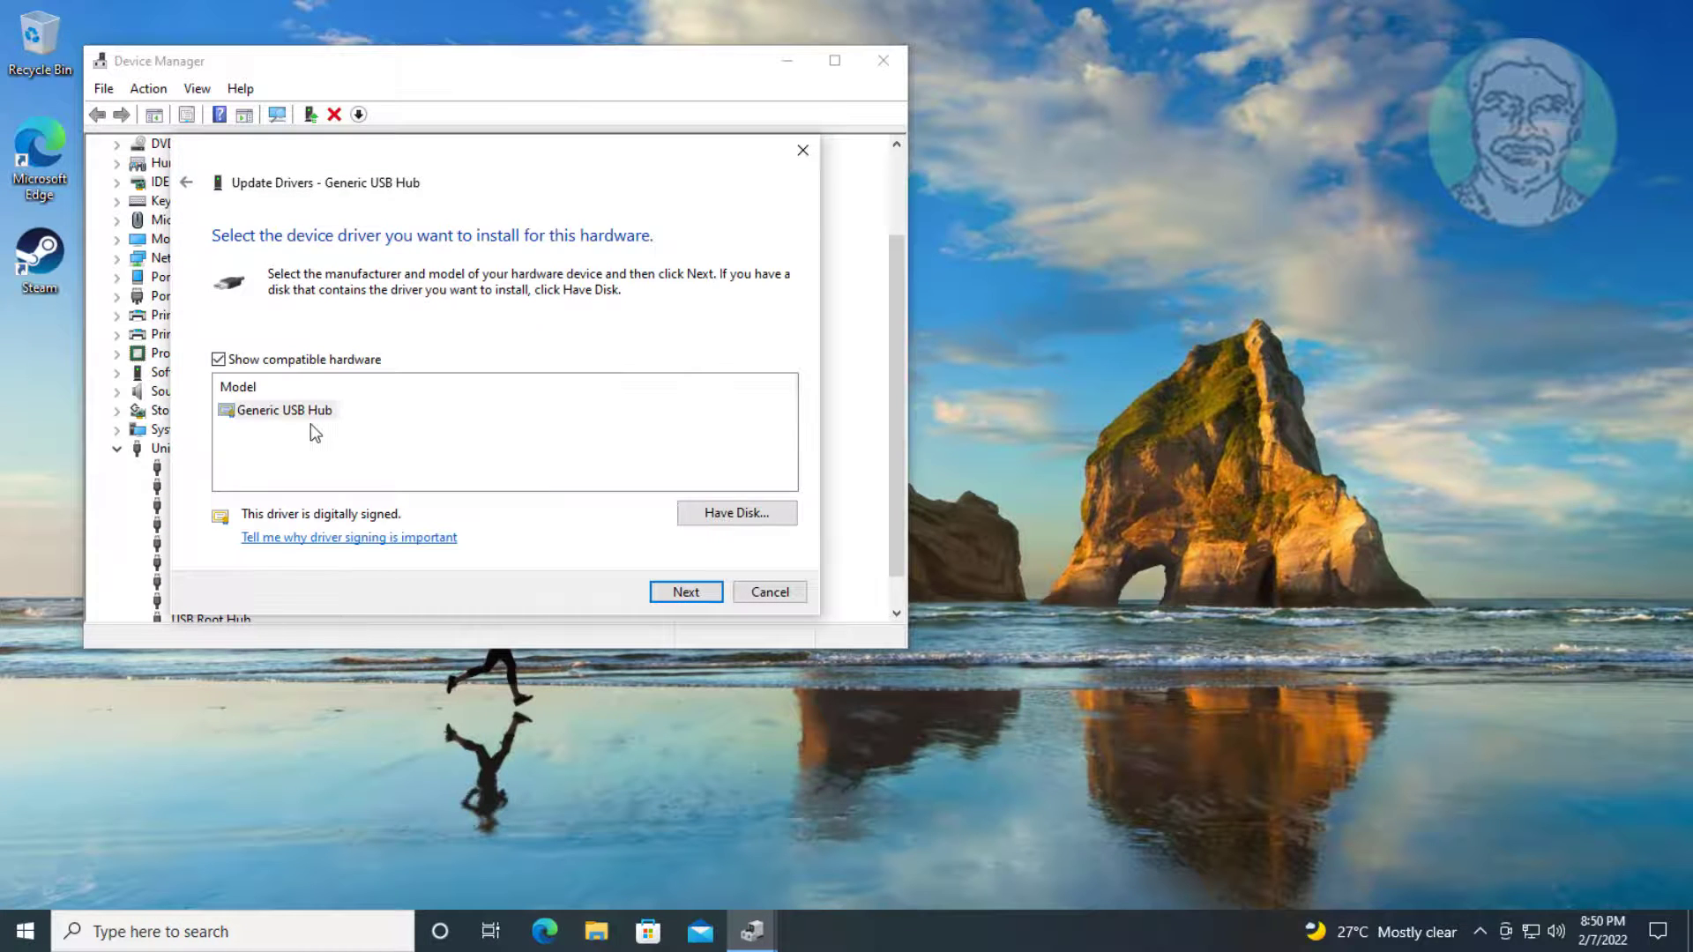
{"action": "left_click", "coordinate": [670, 587]}
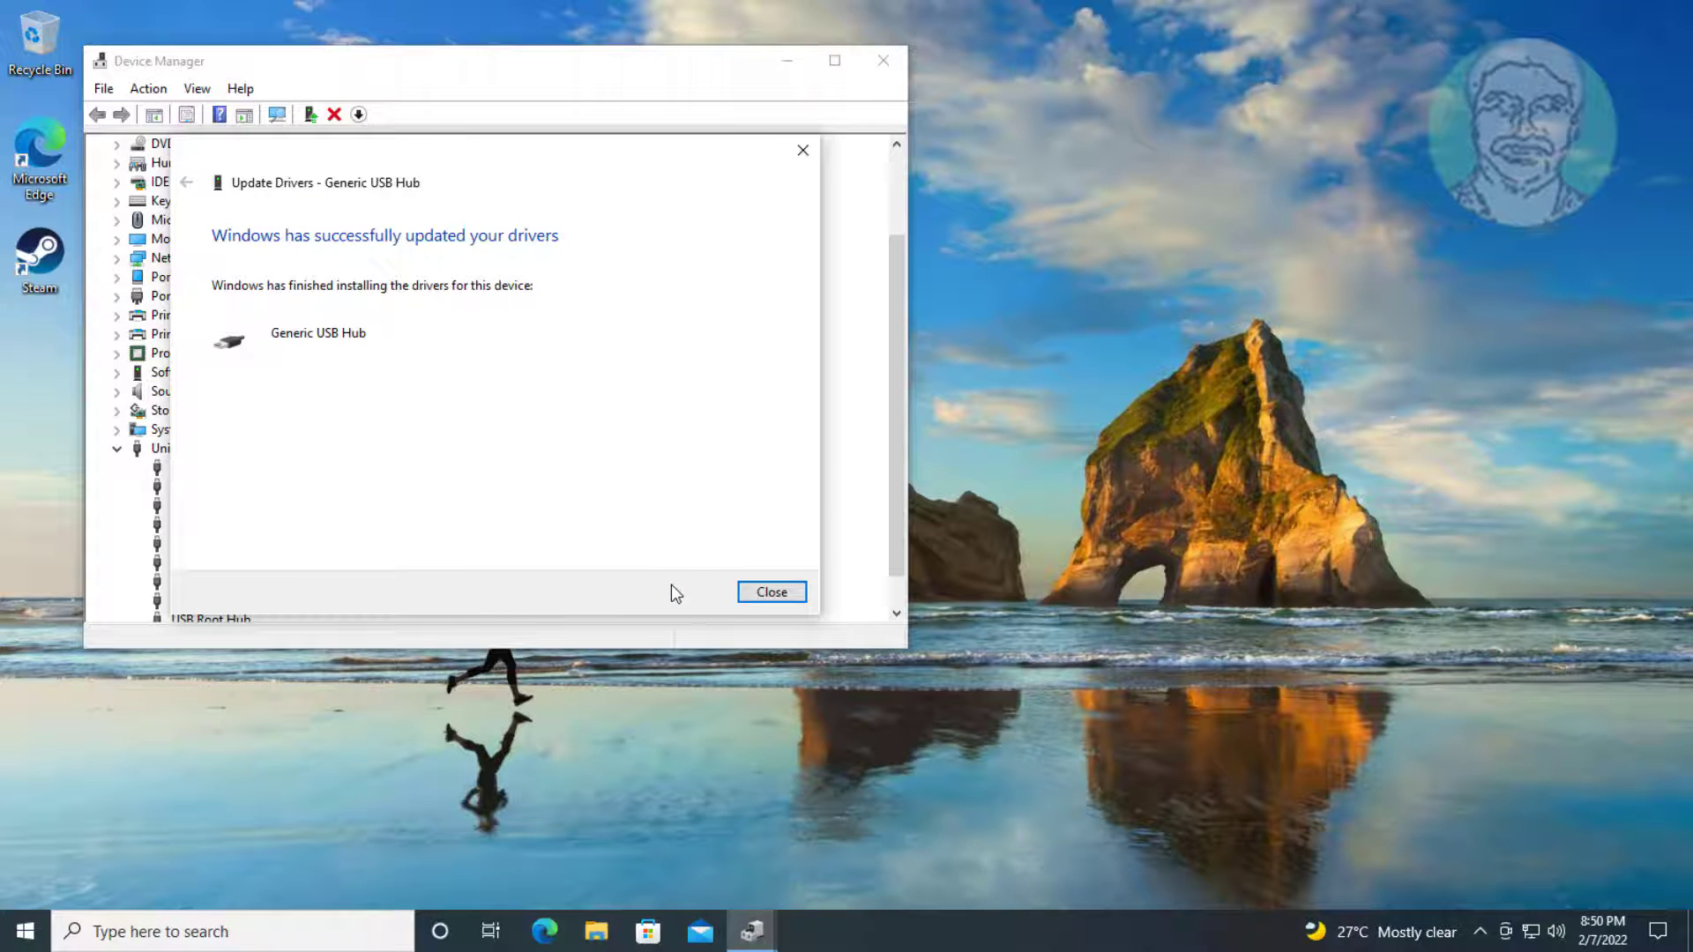
{"action": "left_click", "coordinate": [767, 595]}
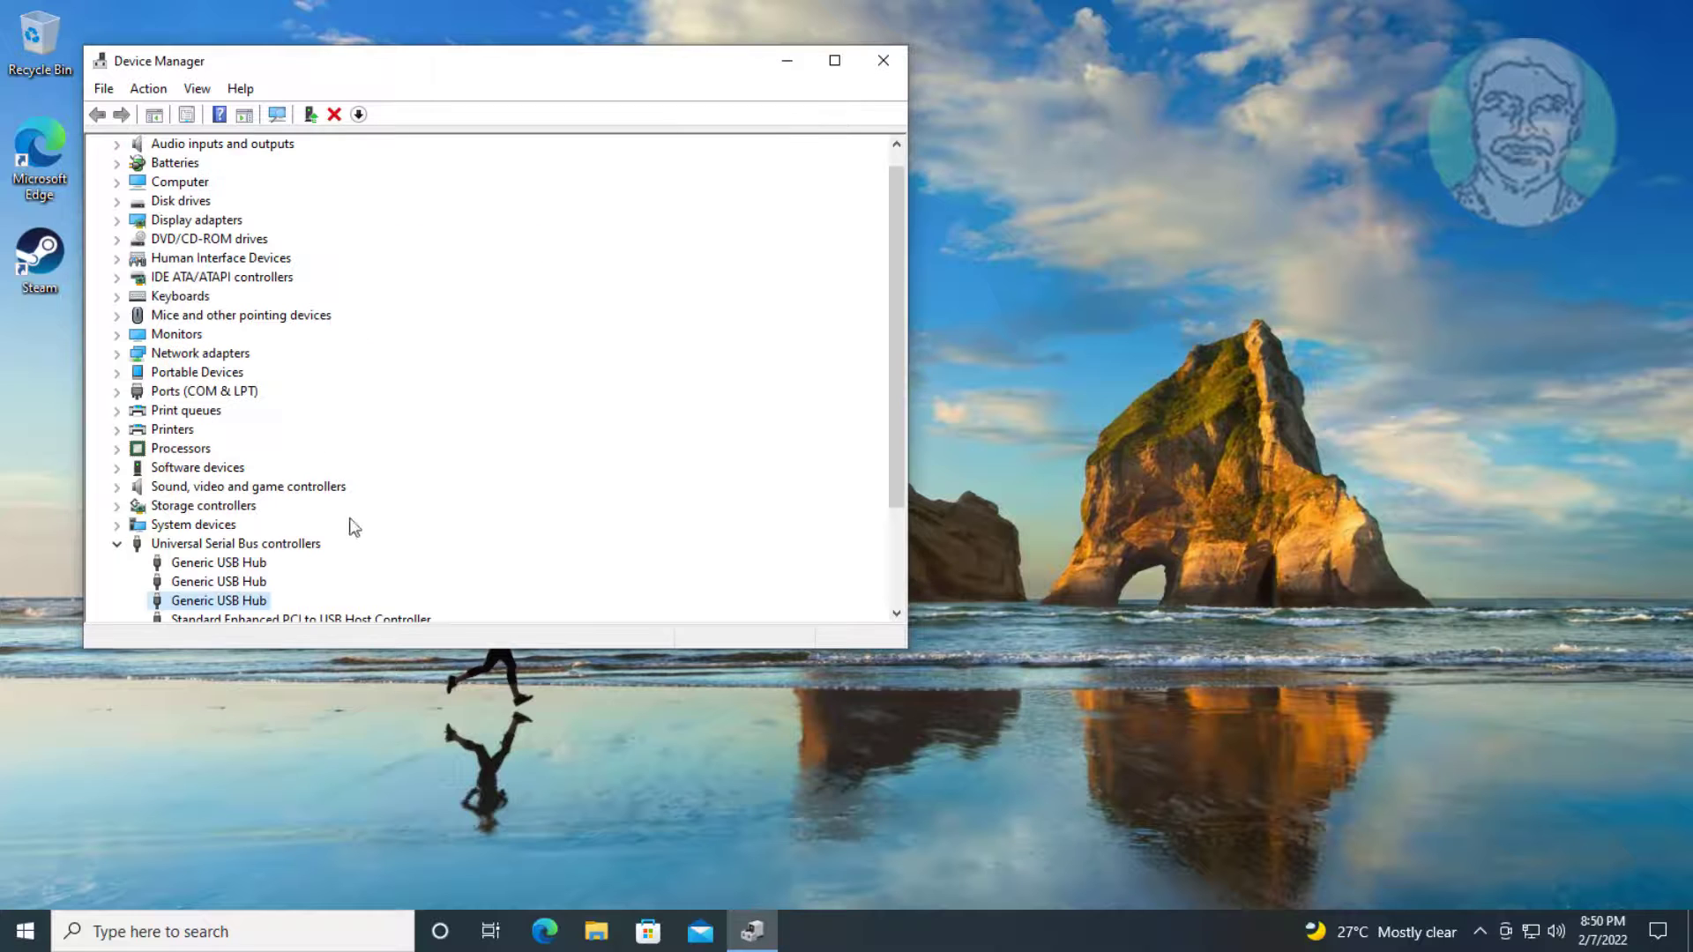
{"action": "left_click", "coordinate": [883, 60]}
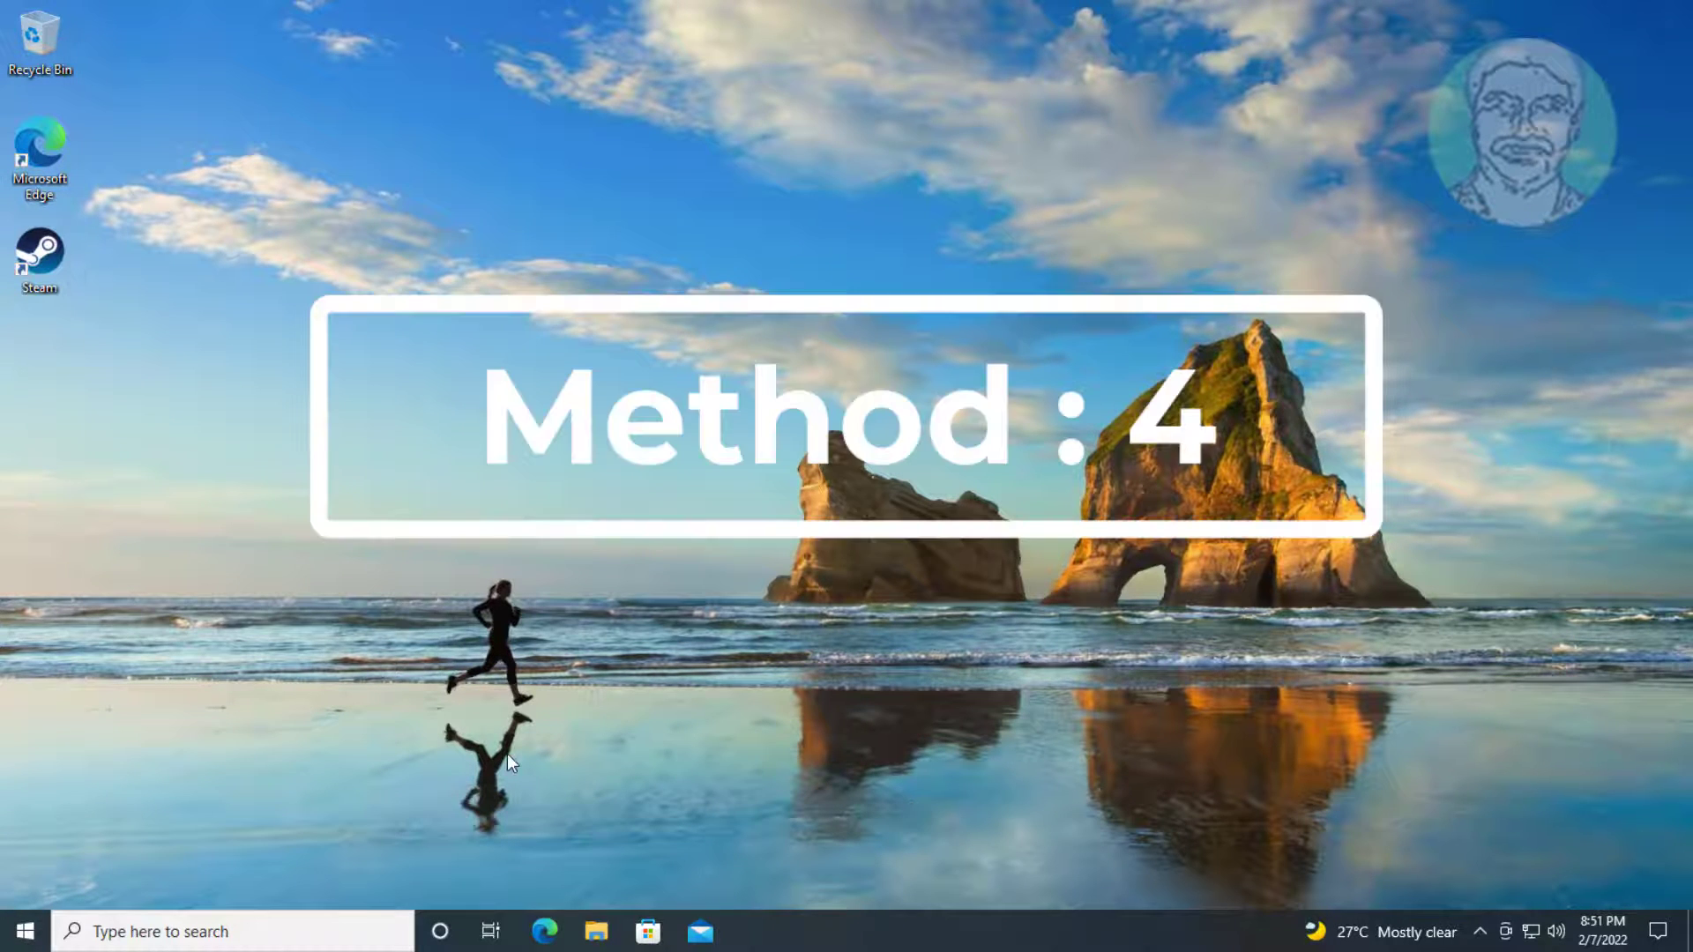
- Search Windows for "control panel", open Control Panel, and show its items as small icons
{"action": "left_click", "coordinate": [244, 931]}
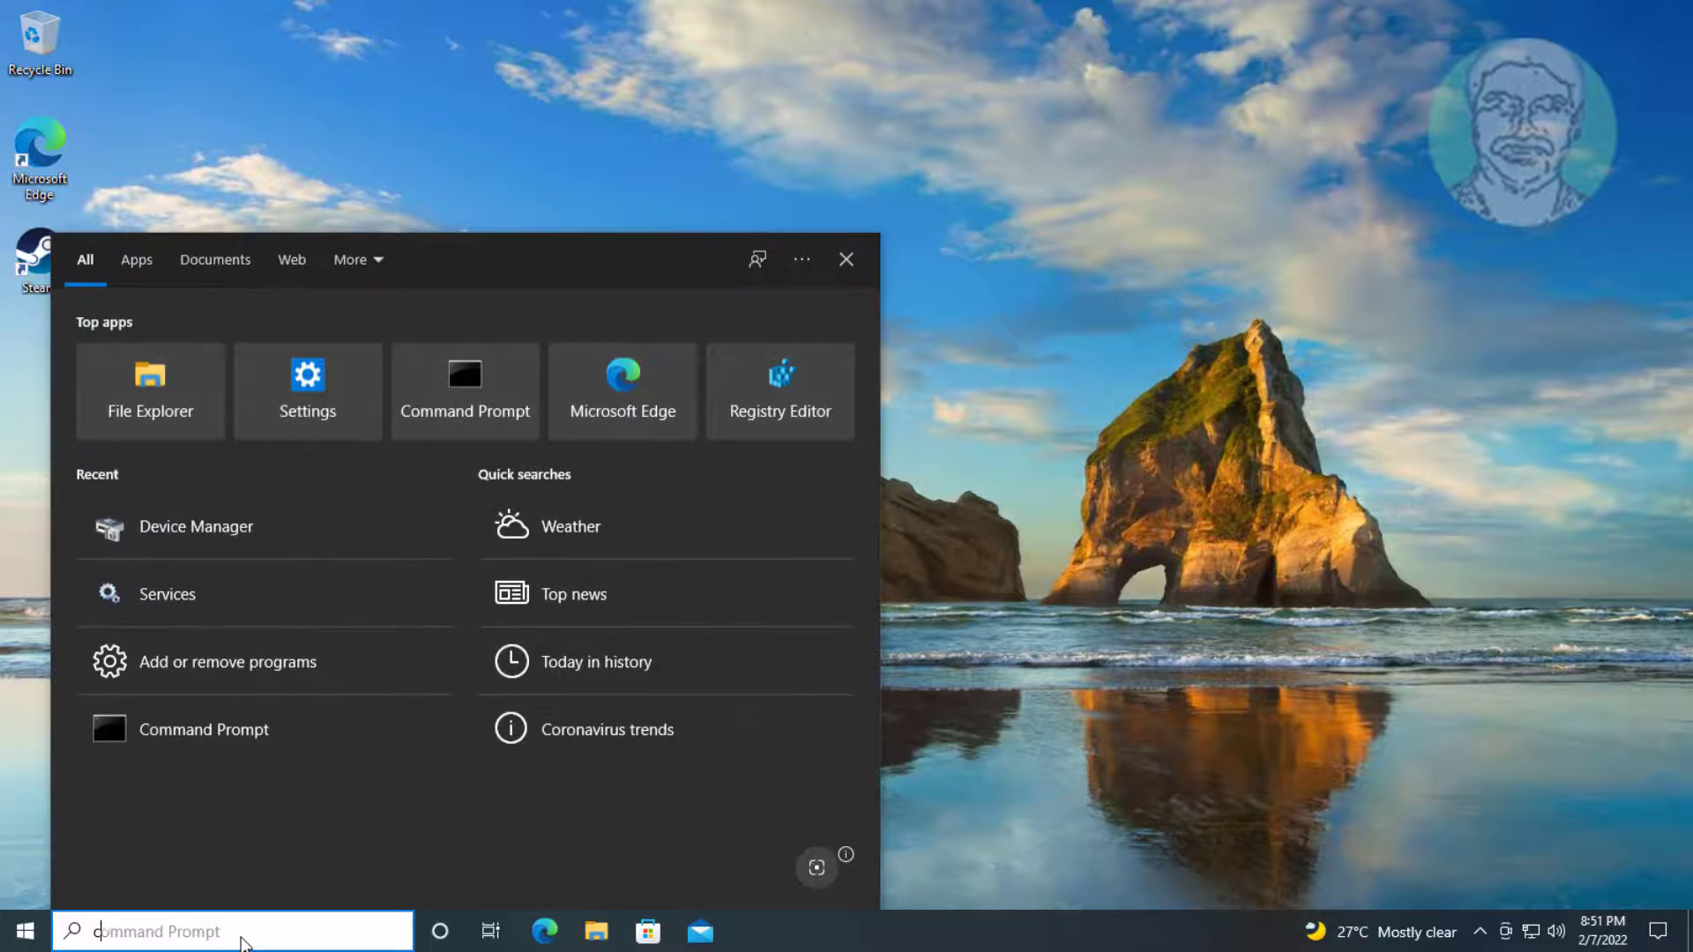
{"action": "type", "text": "control panel"}
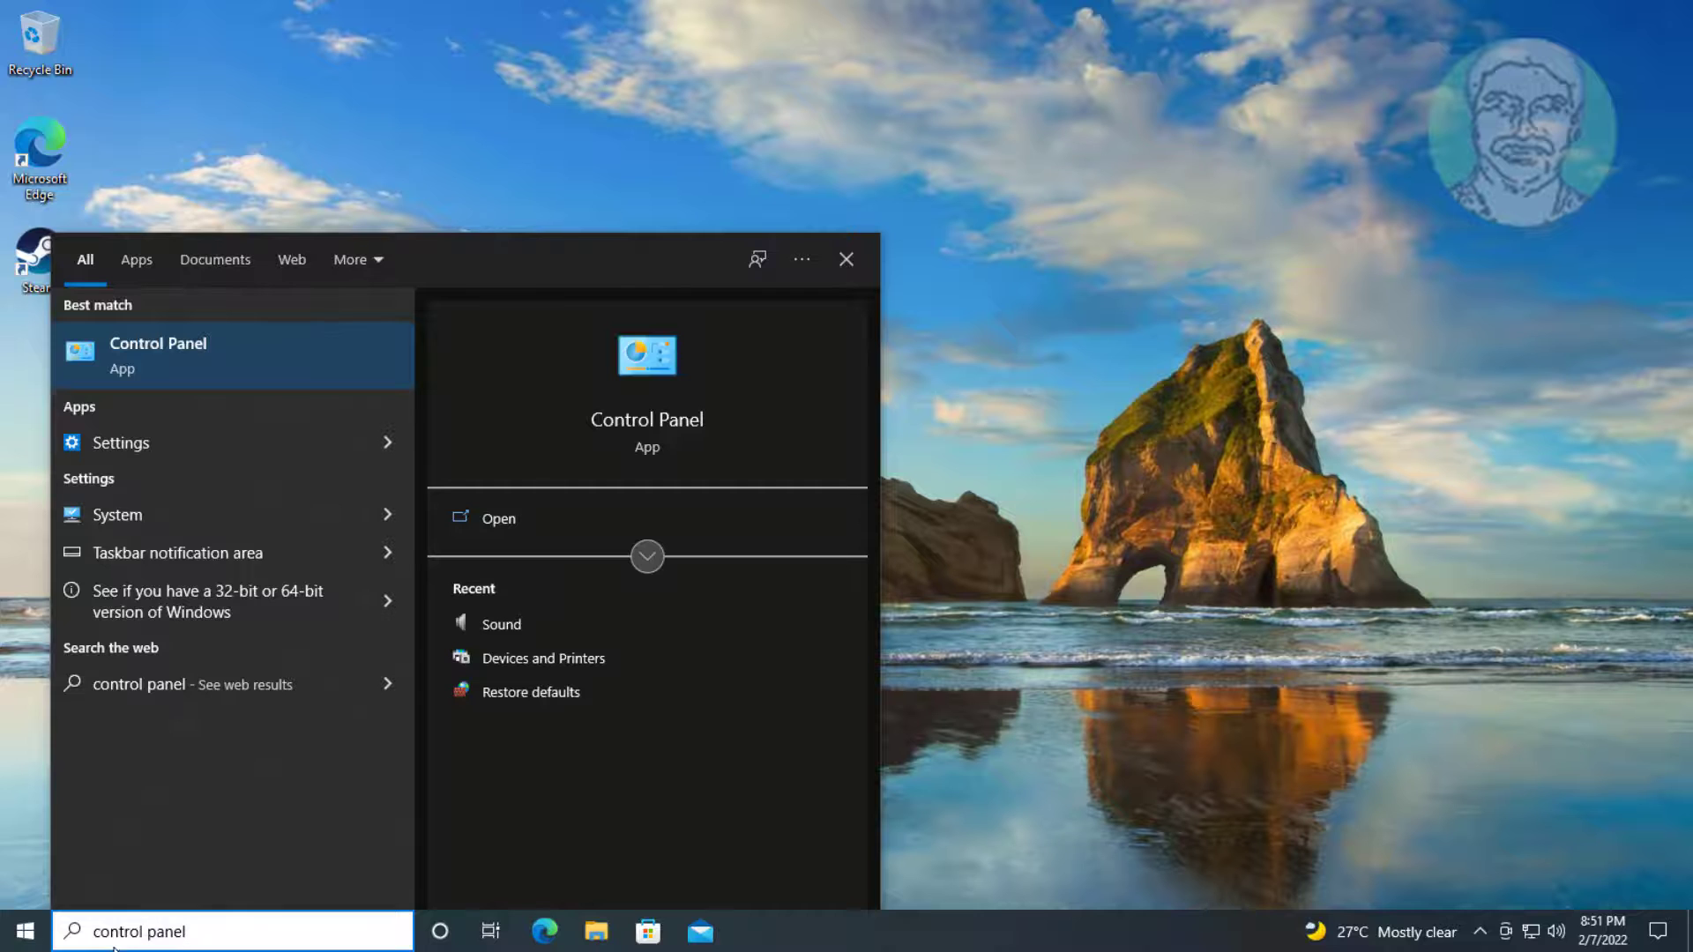
{"action": "left_click", "coordinate": [164, 342]}
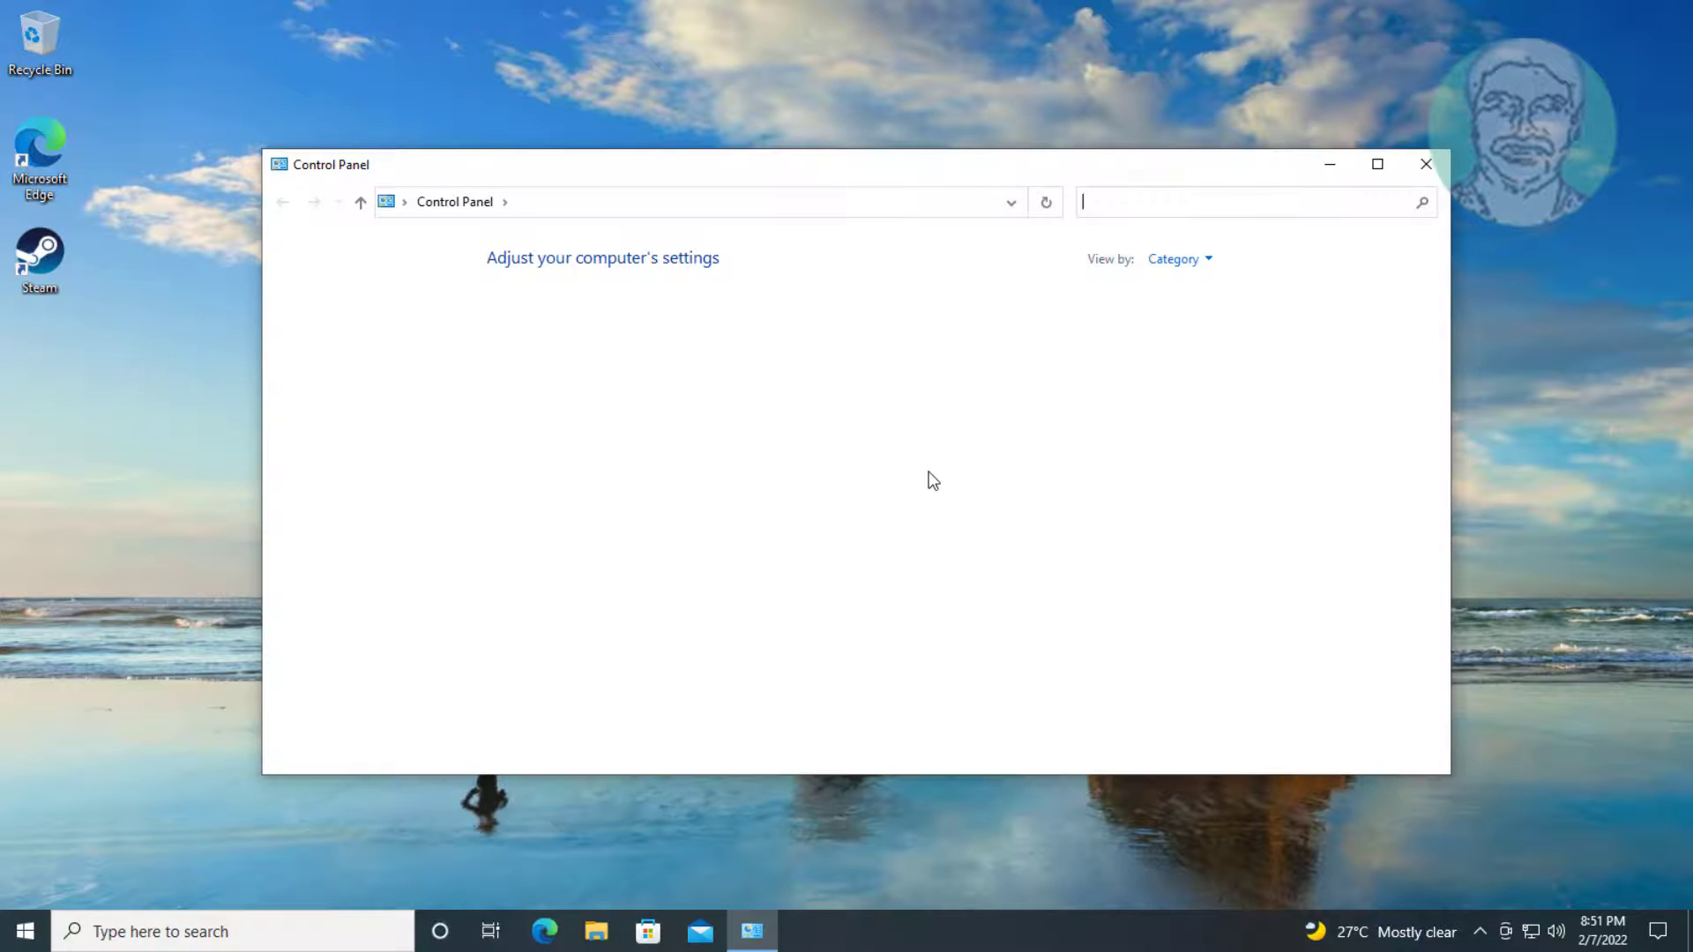
{"action": "left_click", "coordinate": [1180, 261]}
{"action": "left_click", "coordinate": [1188, 340]}
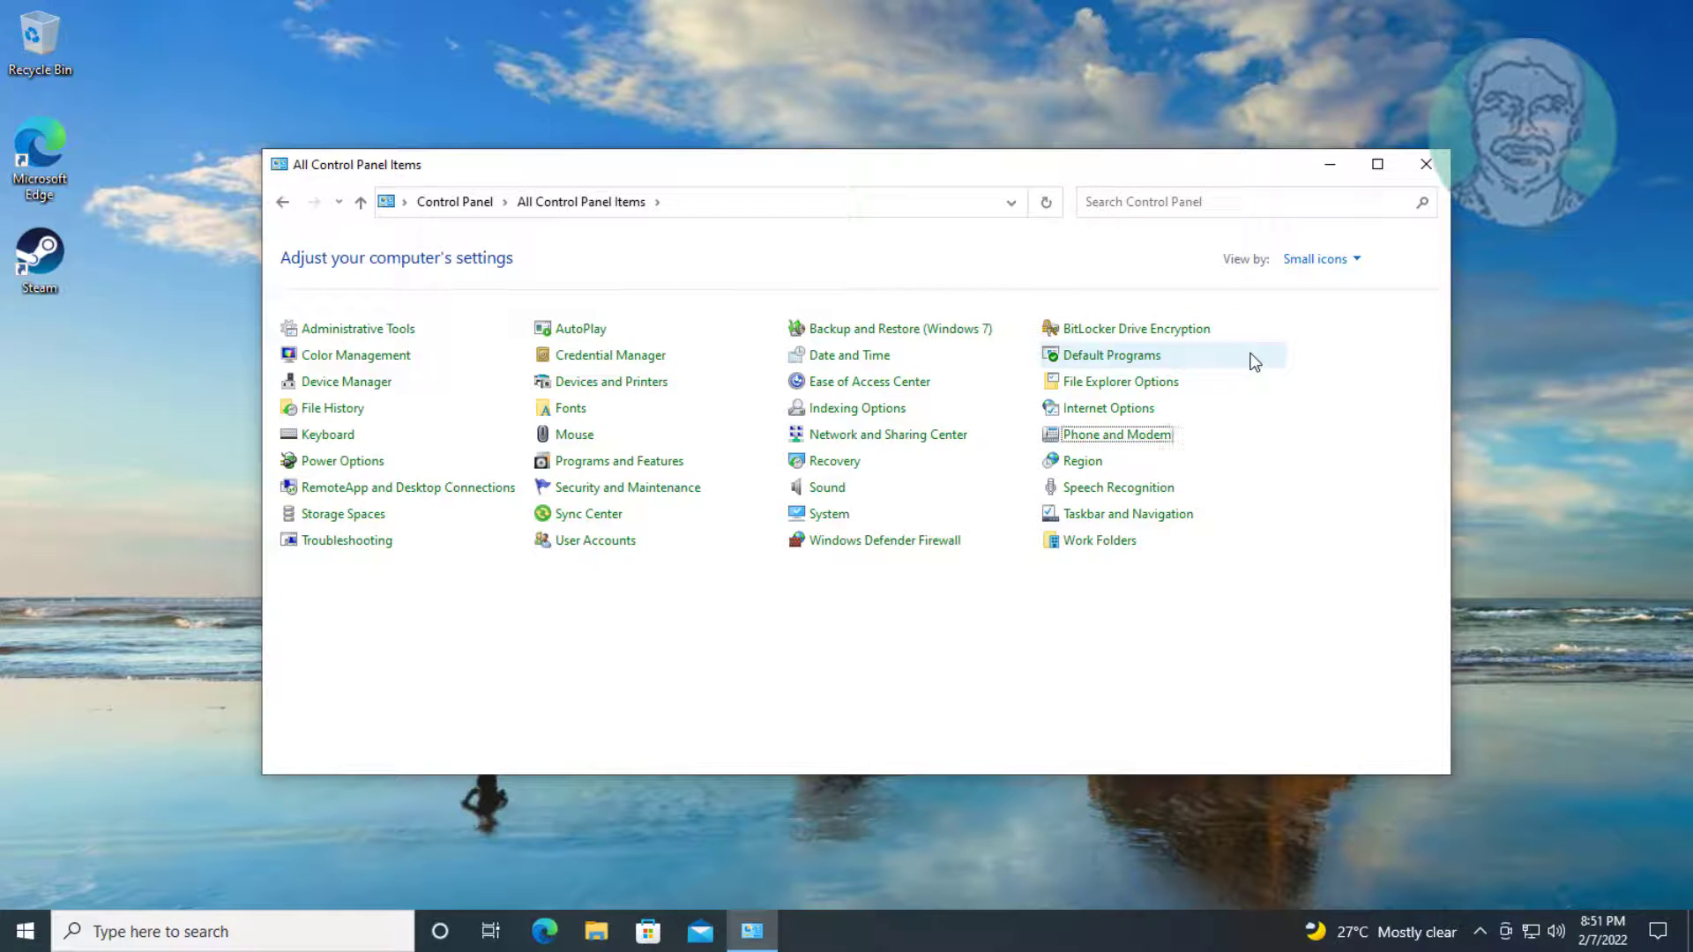
- Open the advanced power settings of the Balanced power plan in Power Options
{"action": "left_click", "coordinate": [358, 465]}
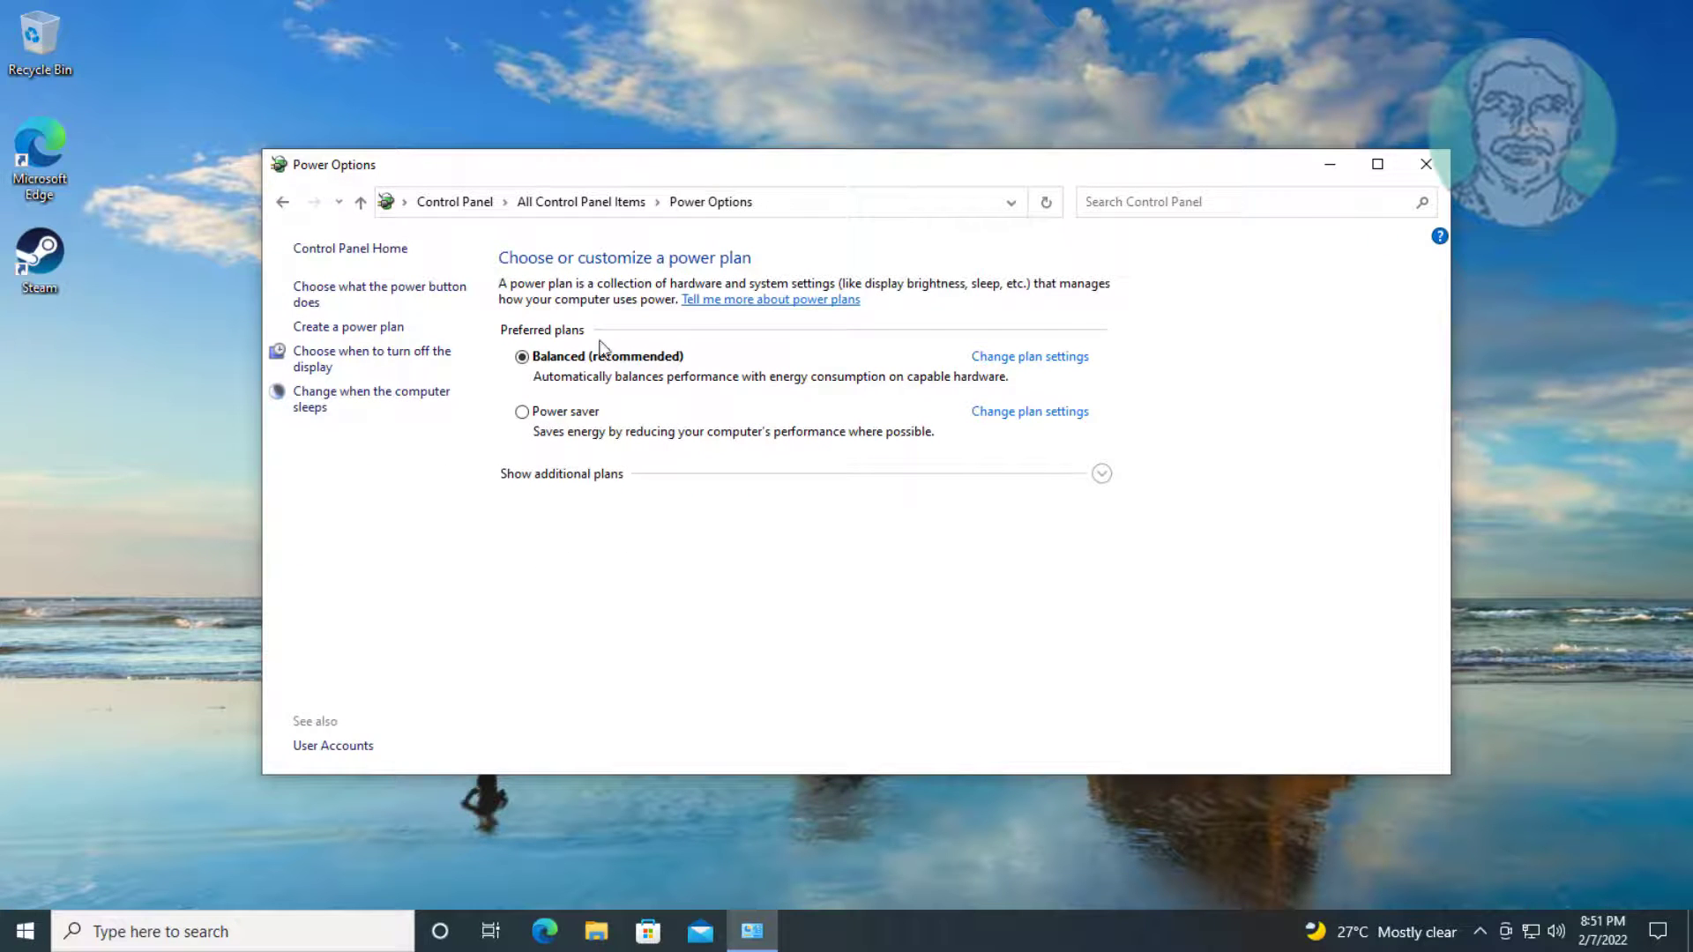
{"action": "left_click", "coordinate": [1052, 356]}
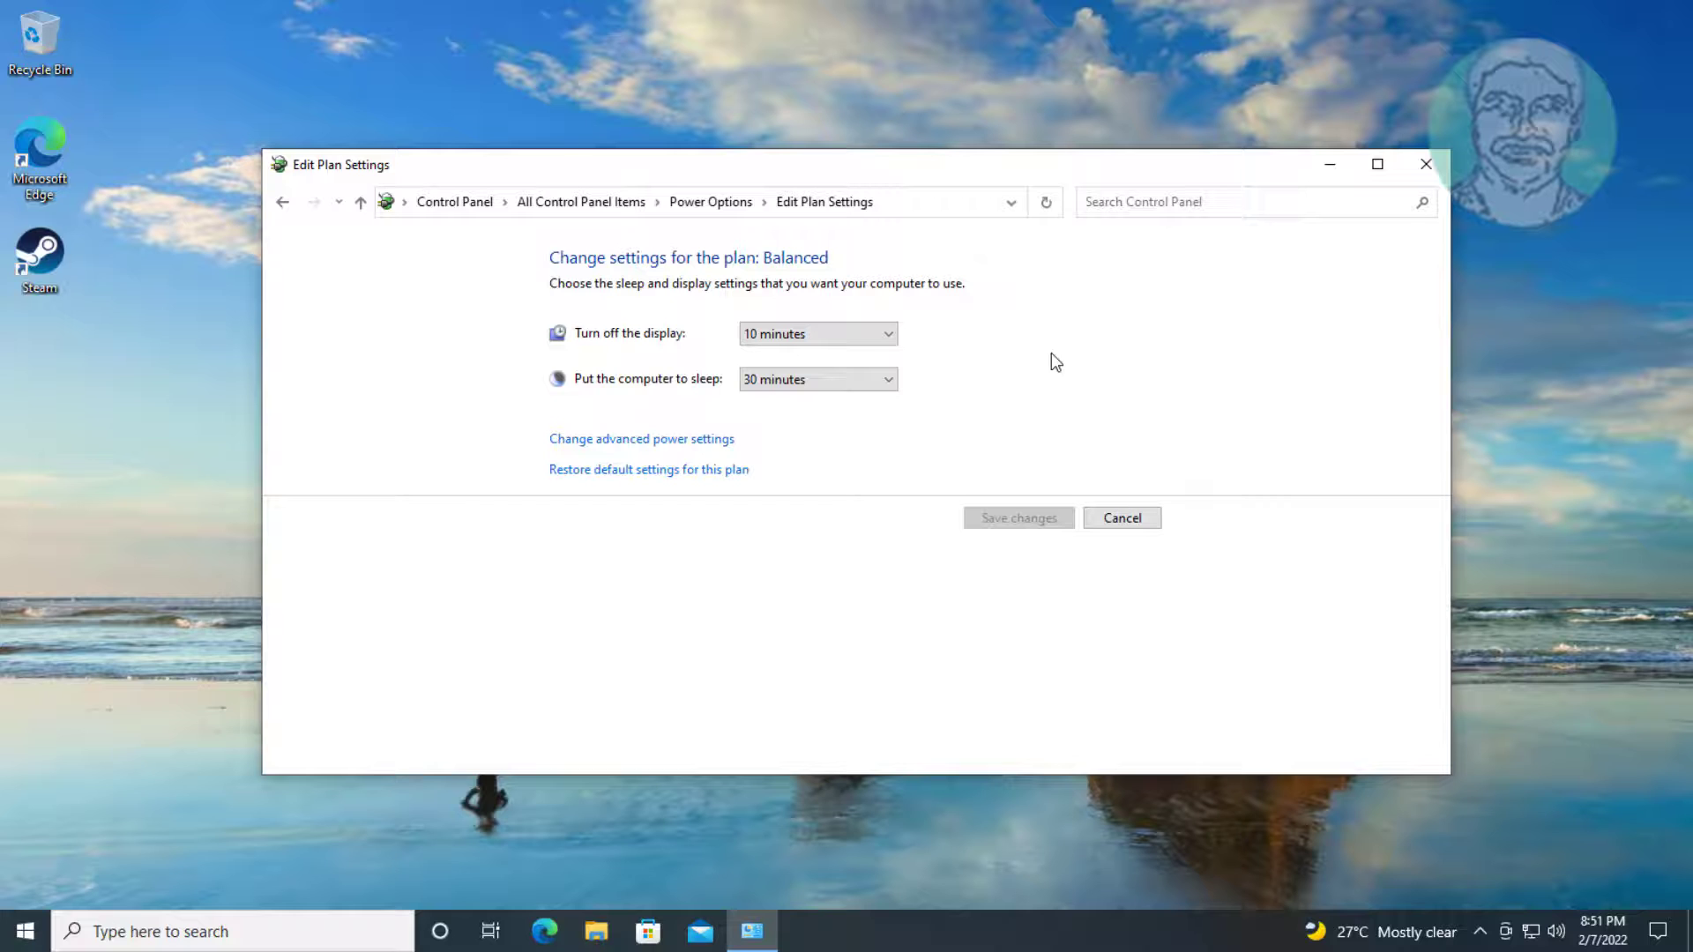
{"action": "left_click", "coordinate": [695, 440]}
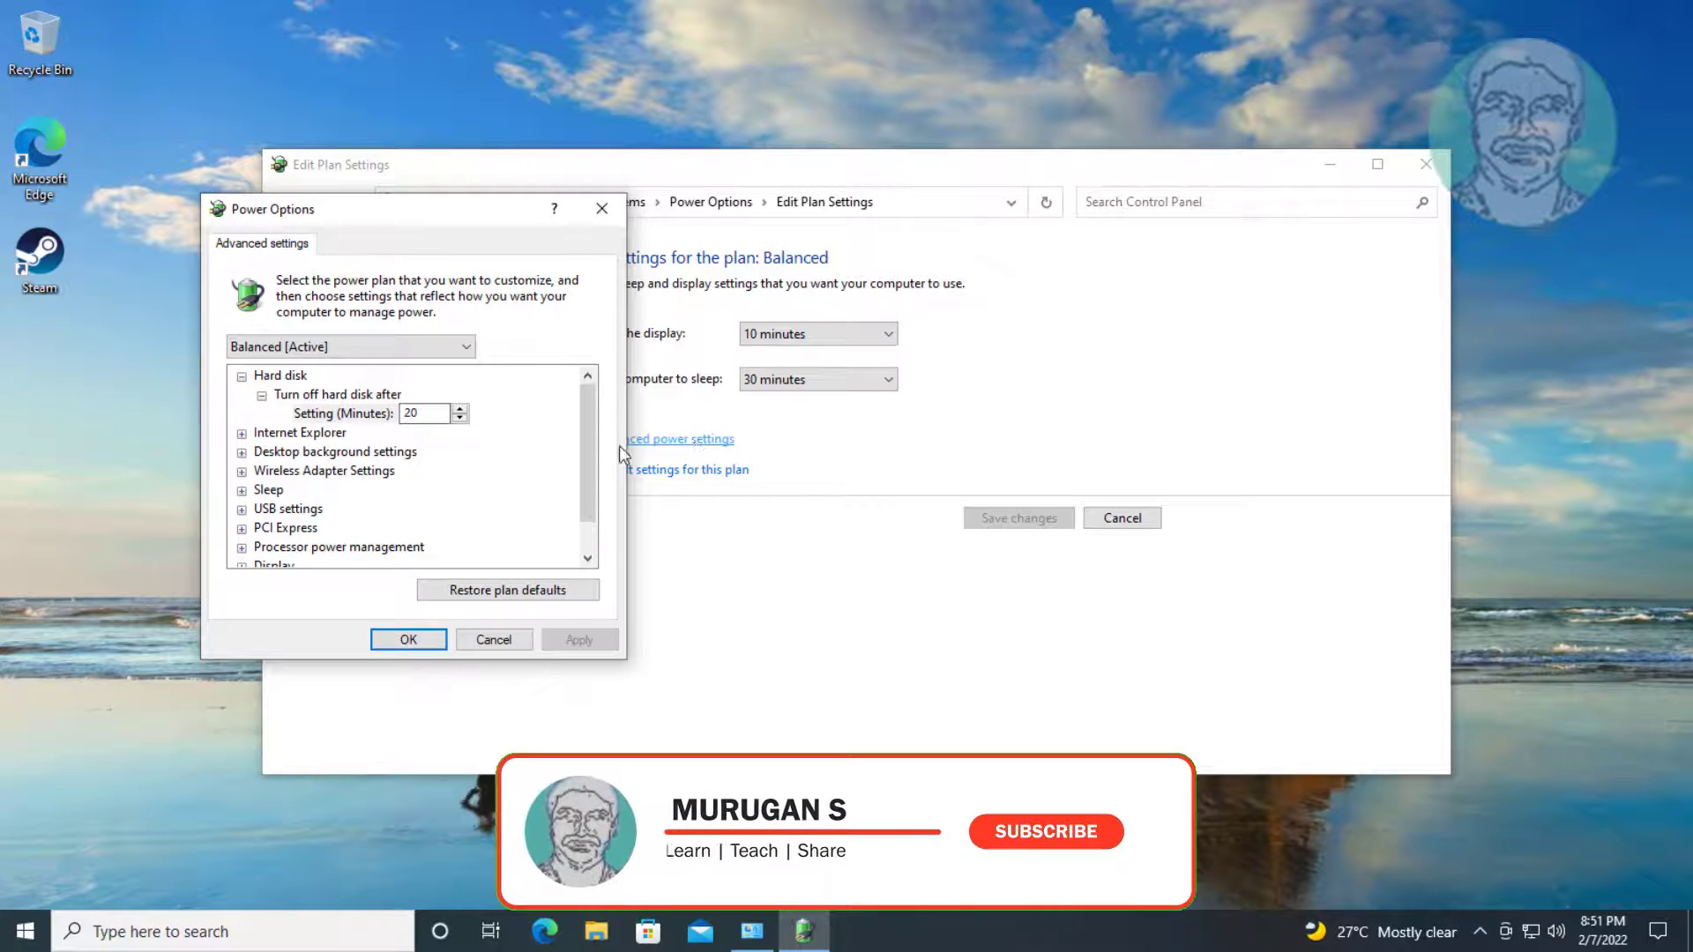
- Set the USB selective suspend setting to Disabled under USB settings, apply the change, and close the power plan windows
{"action": "left_click_drag", "start_coordinate": [583, 455], "coordinate": [575, 520]}
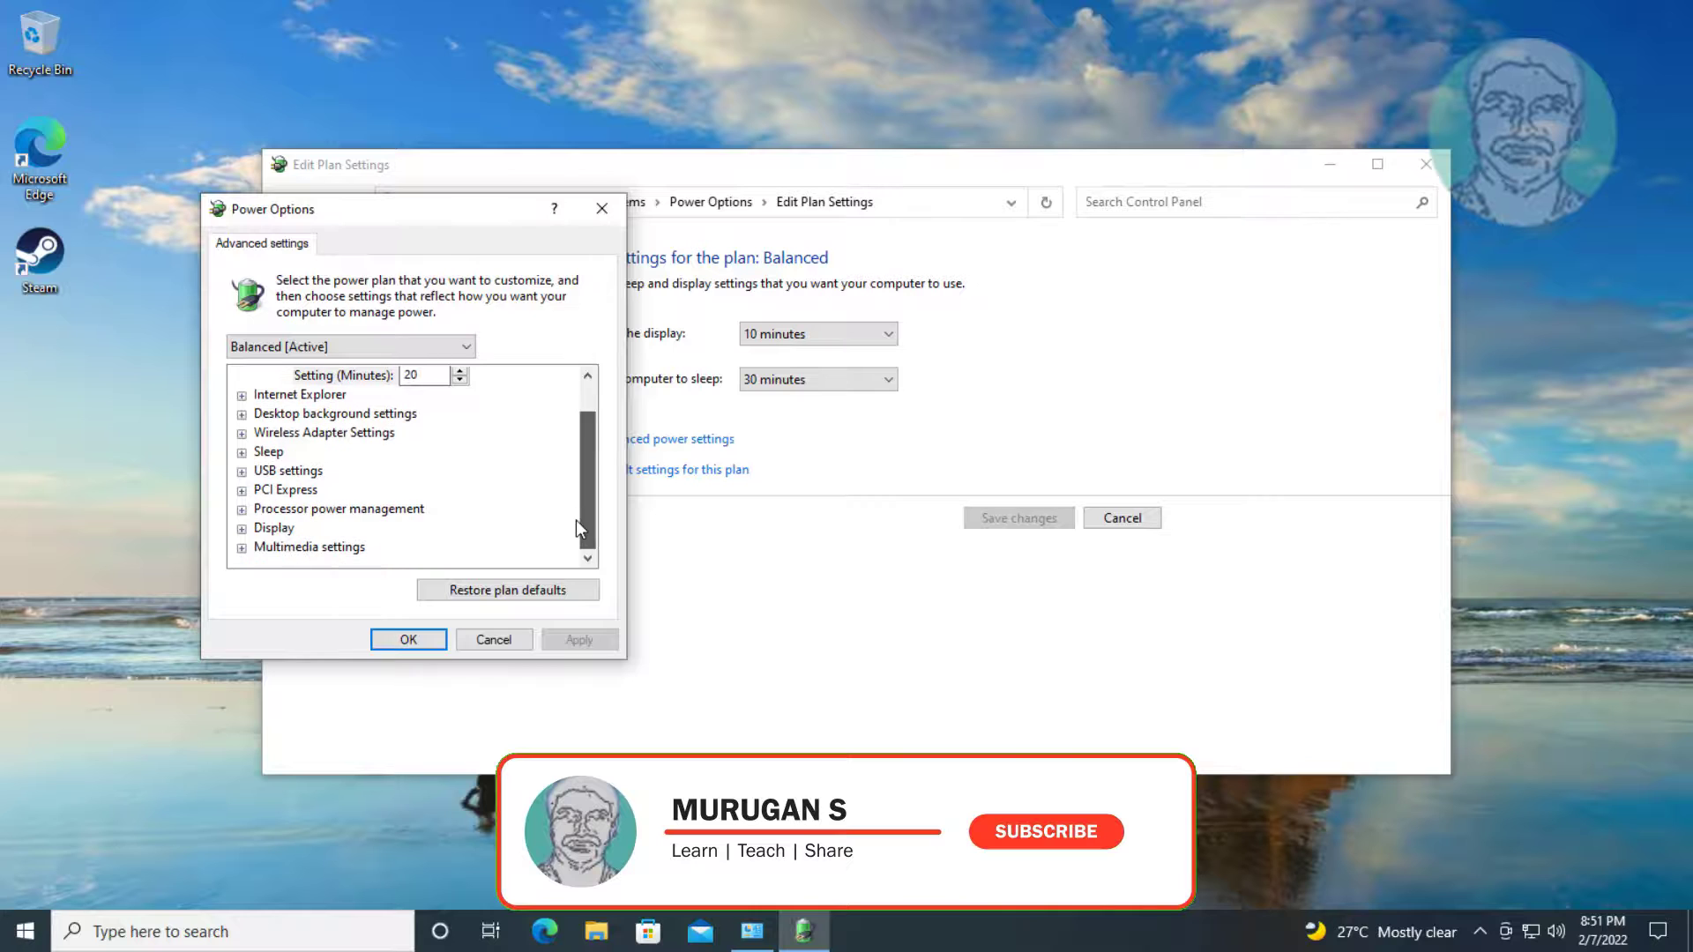
{"action": "left_click", "coordinate": [284, 471]}
{"action": "left_click", "coordinate": [242, 471]}
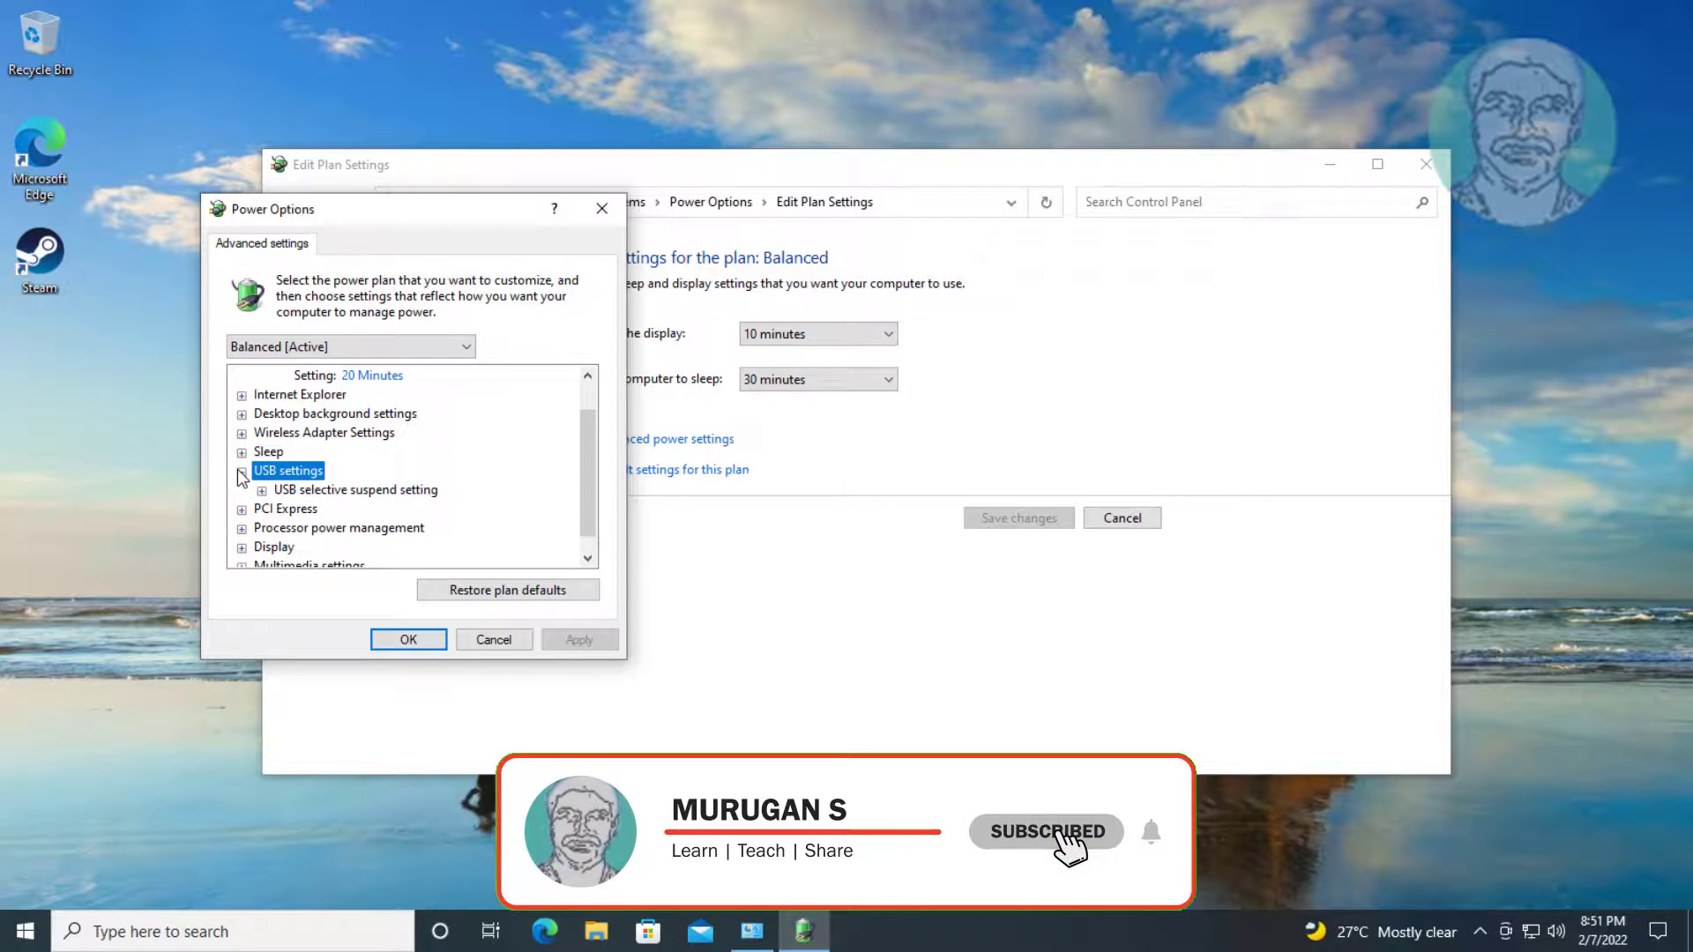
{"action": "left_click", "coordinate": [291, 492]}
{"action": "double_click", "coordinate": [291, 492]}
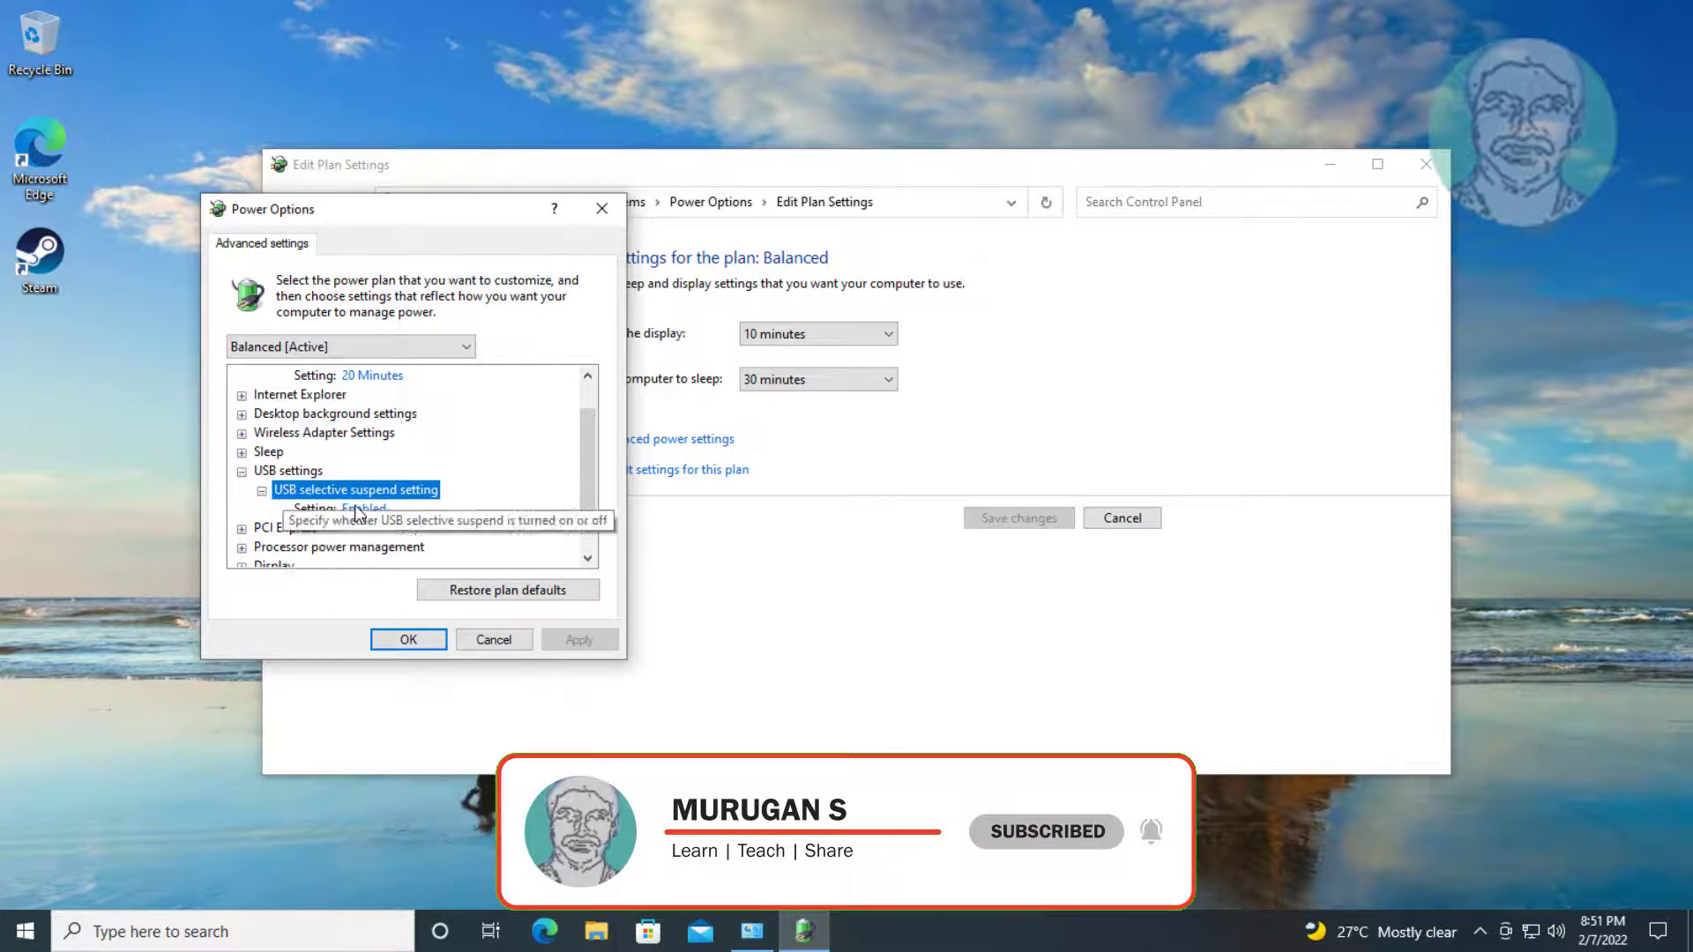
{"action": "left_click", "coordinate": [385, 512]}
{"action": "left_click", "coordinate": [385, 511]}
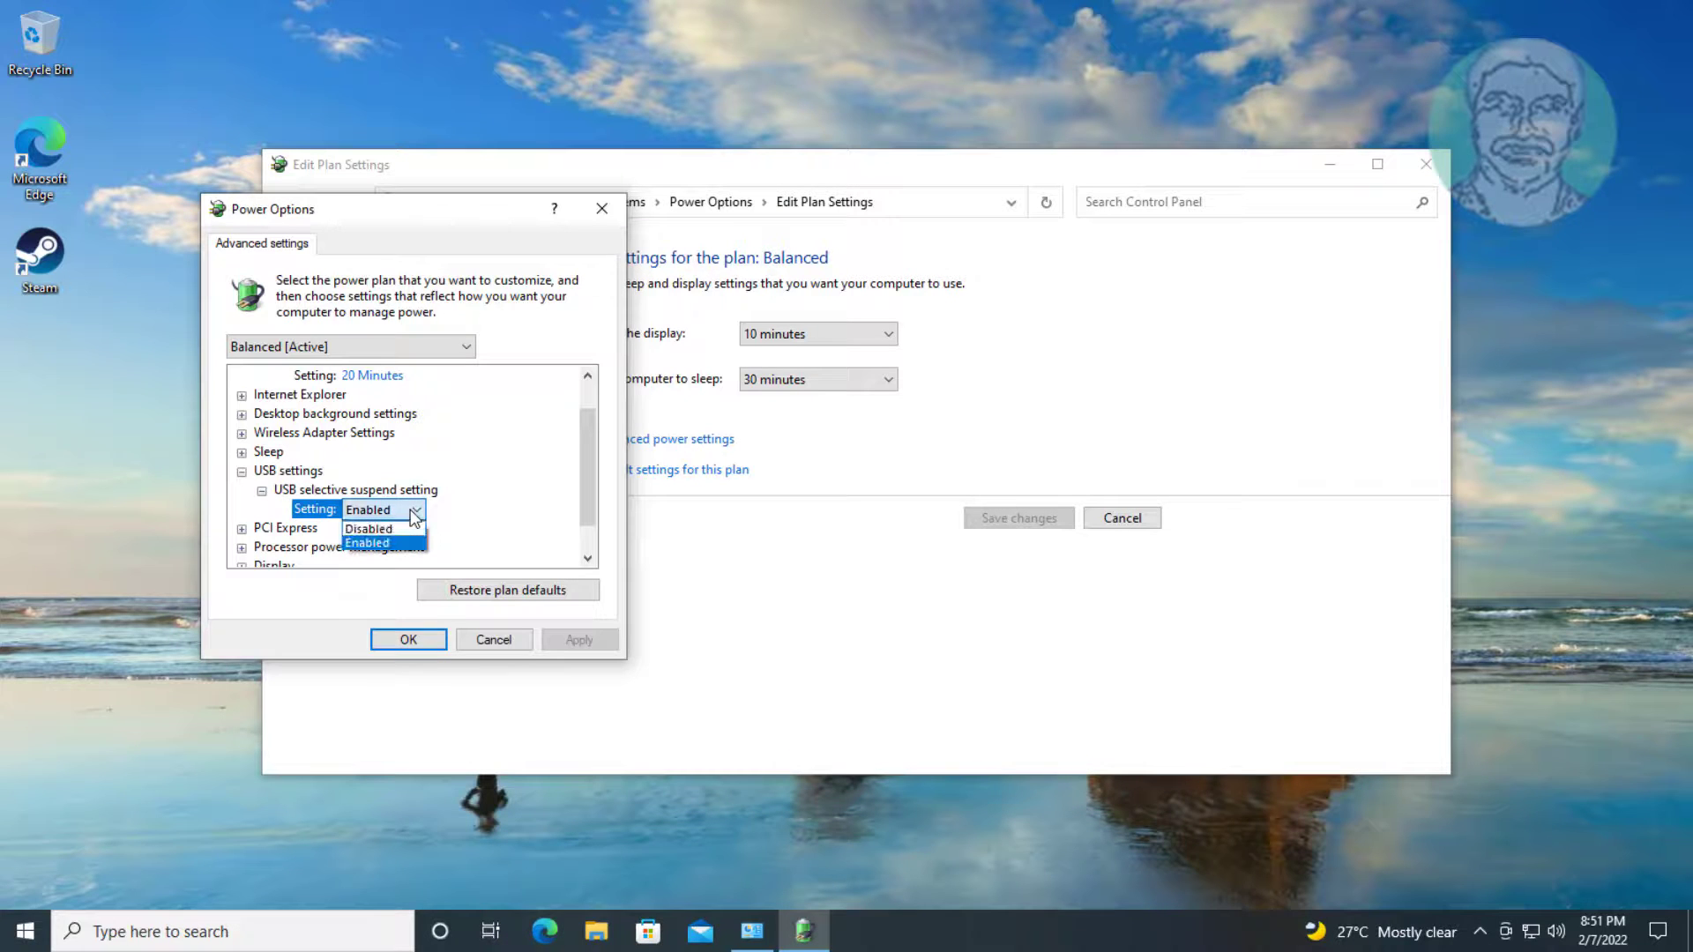
{"action": "left_click", "coordinate": [370, 528]}
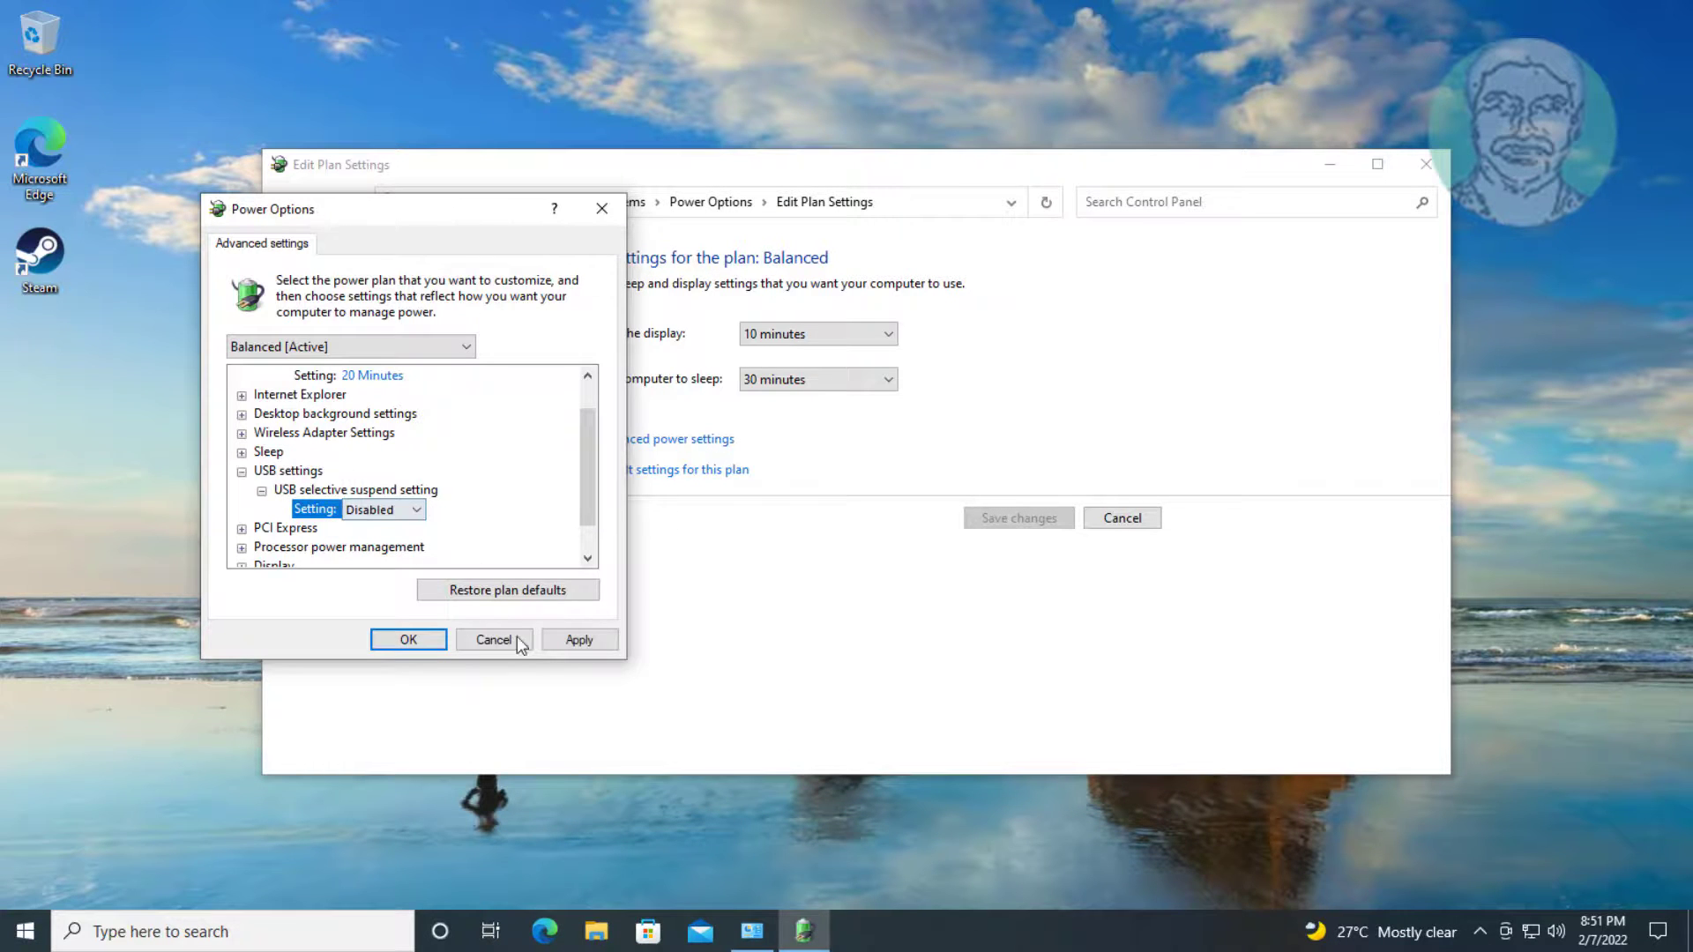
{"action": "left_click", "coordinate": [570, 641]}
{"action": "left_click", "coordinate": [409, 642]}
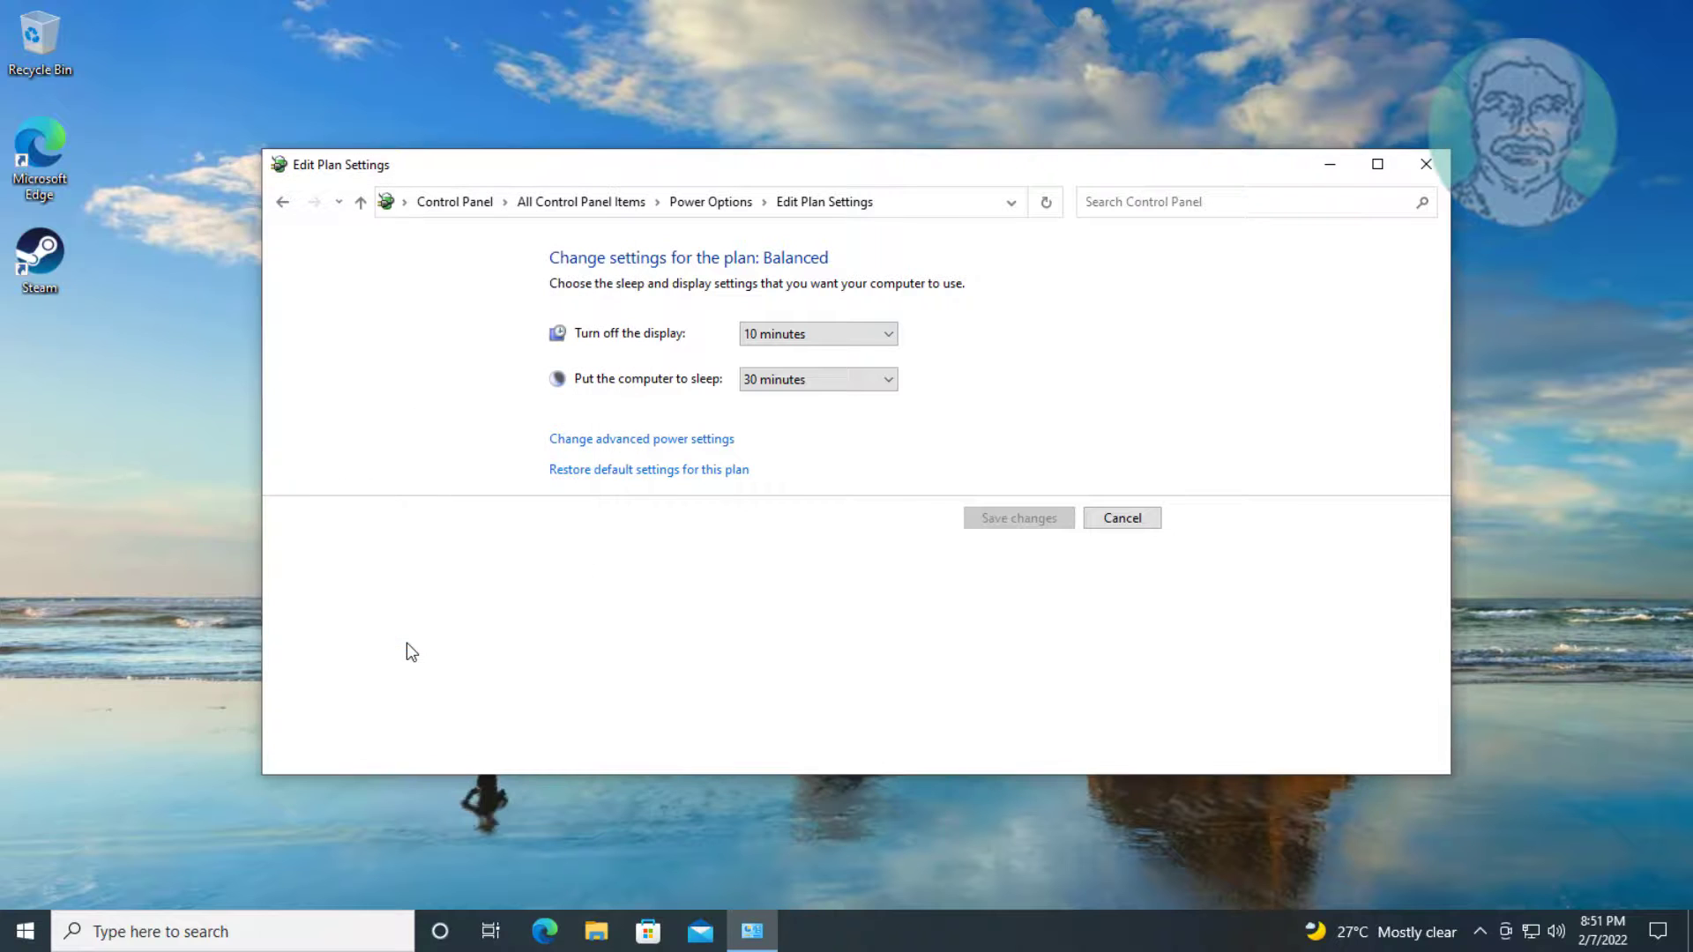
{"action": "left_click", "coordinate": [1425, 167]}
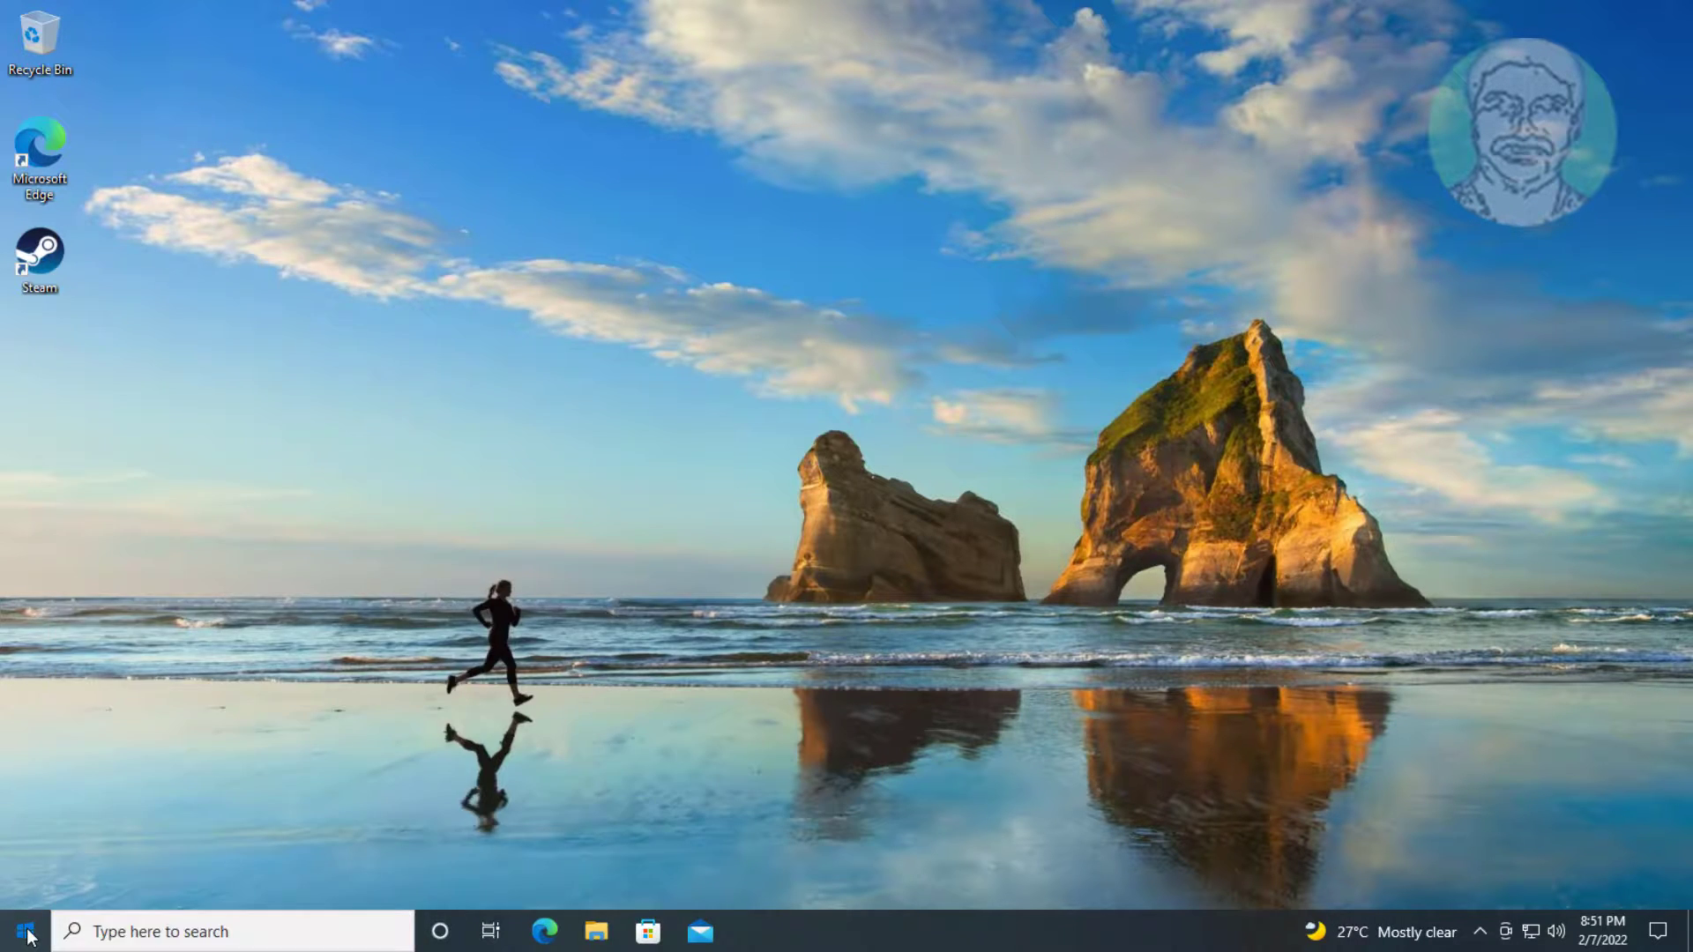
- Restart the computer from the Windows power options
{"action": "left_click", "coordinate": [25, 931]}
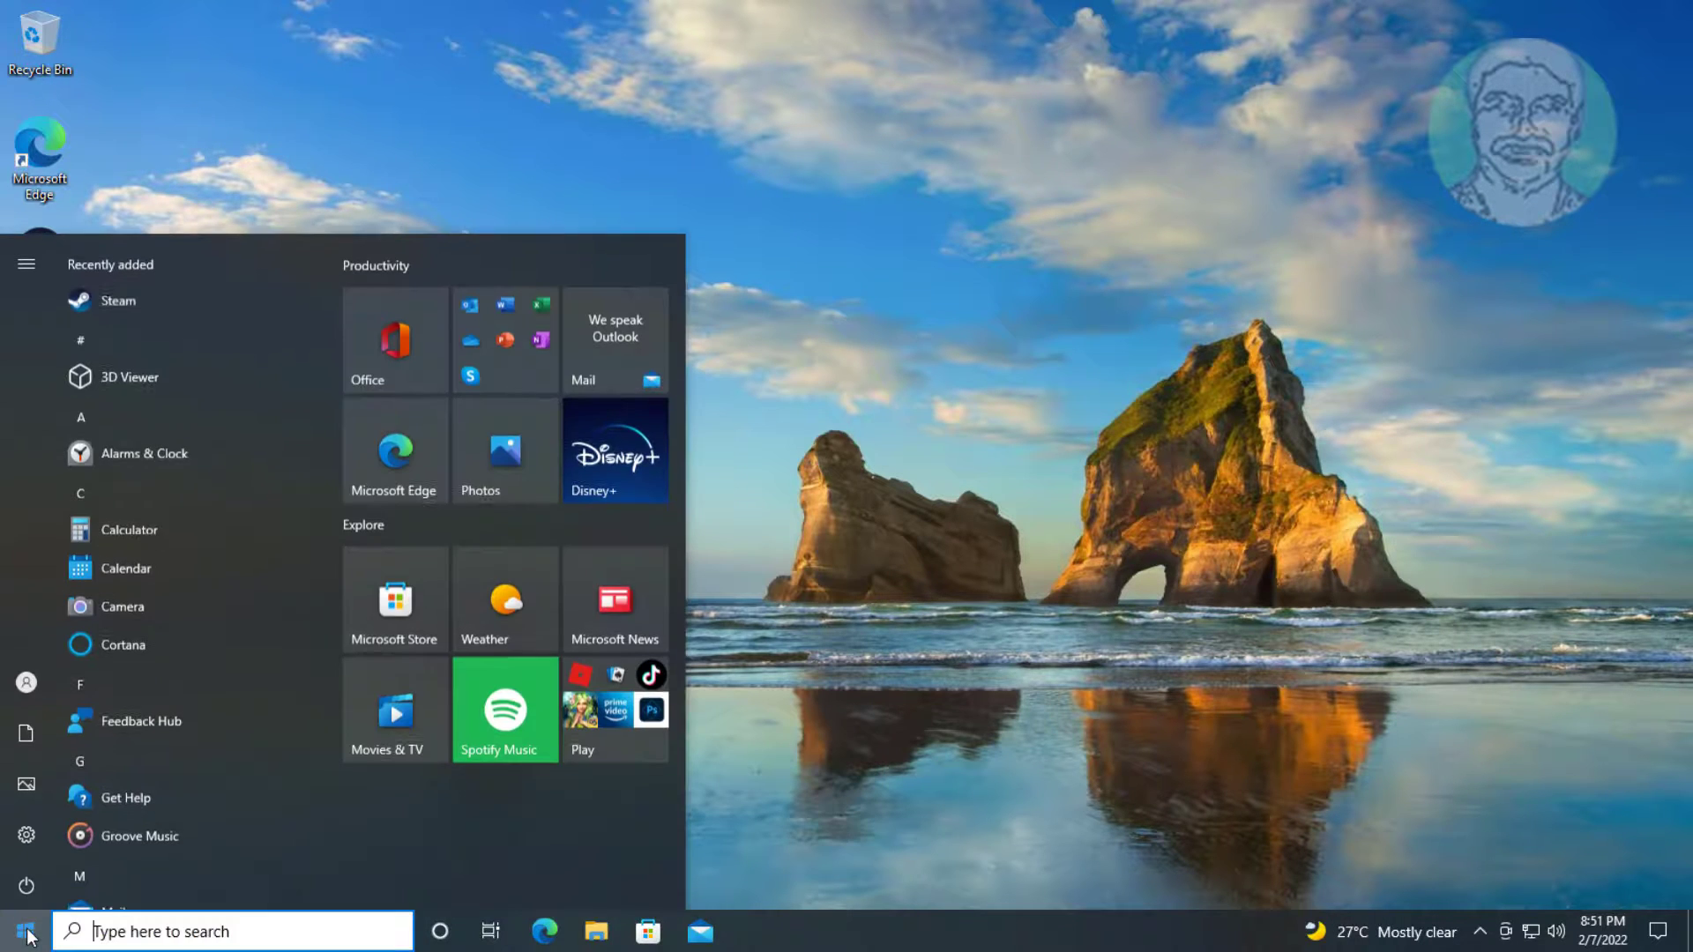
{"action": "left_click", "coordinate": [873, 756]}
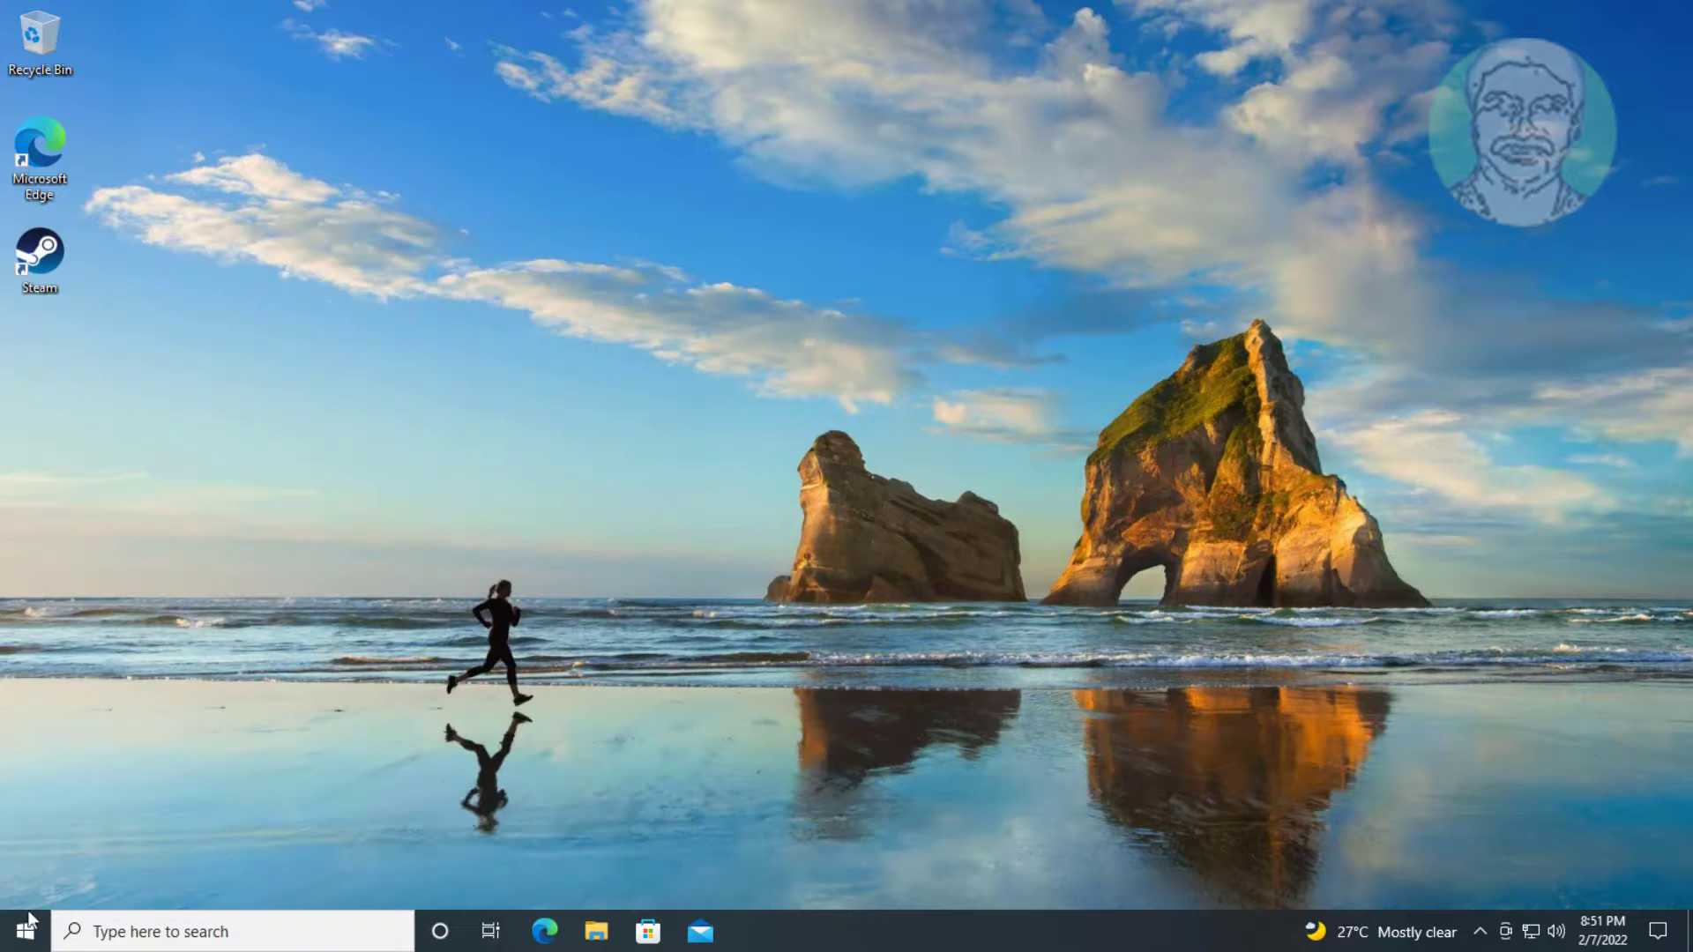
{"action": "left_click", "coordinate": [27, 927]}
{"action": "left_click", "coordinate": [34, 881]}
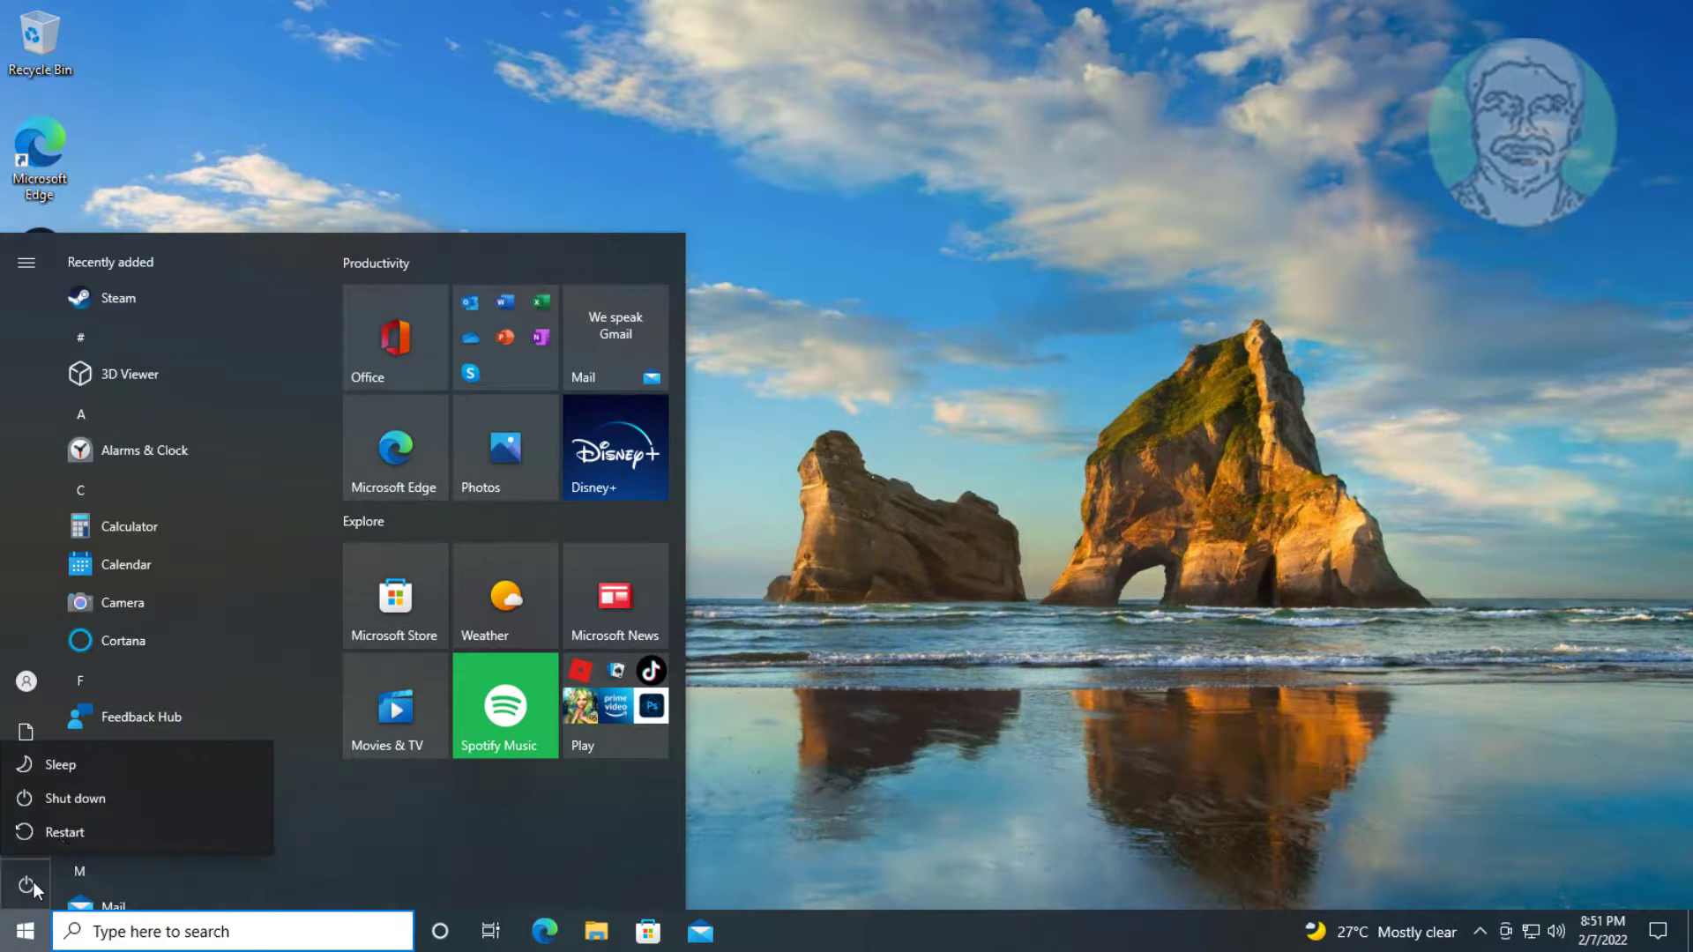
{"action": "left_click", "coordinate": [65, 834]}
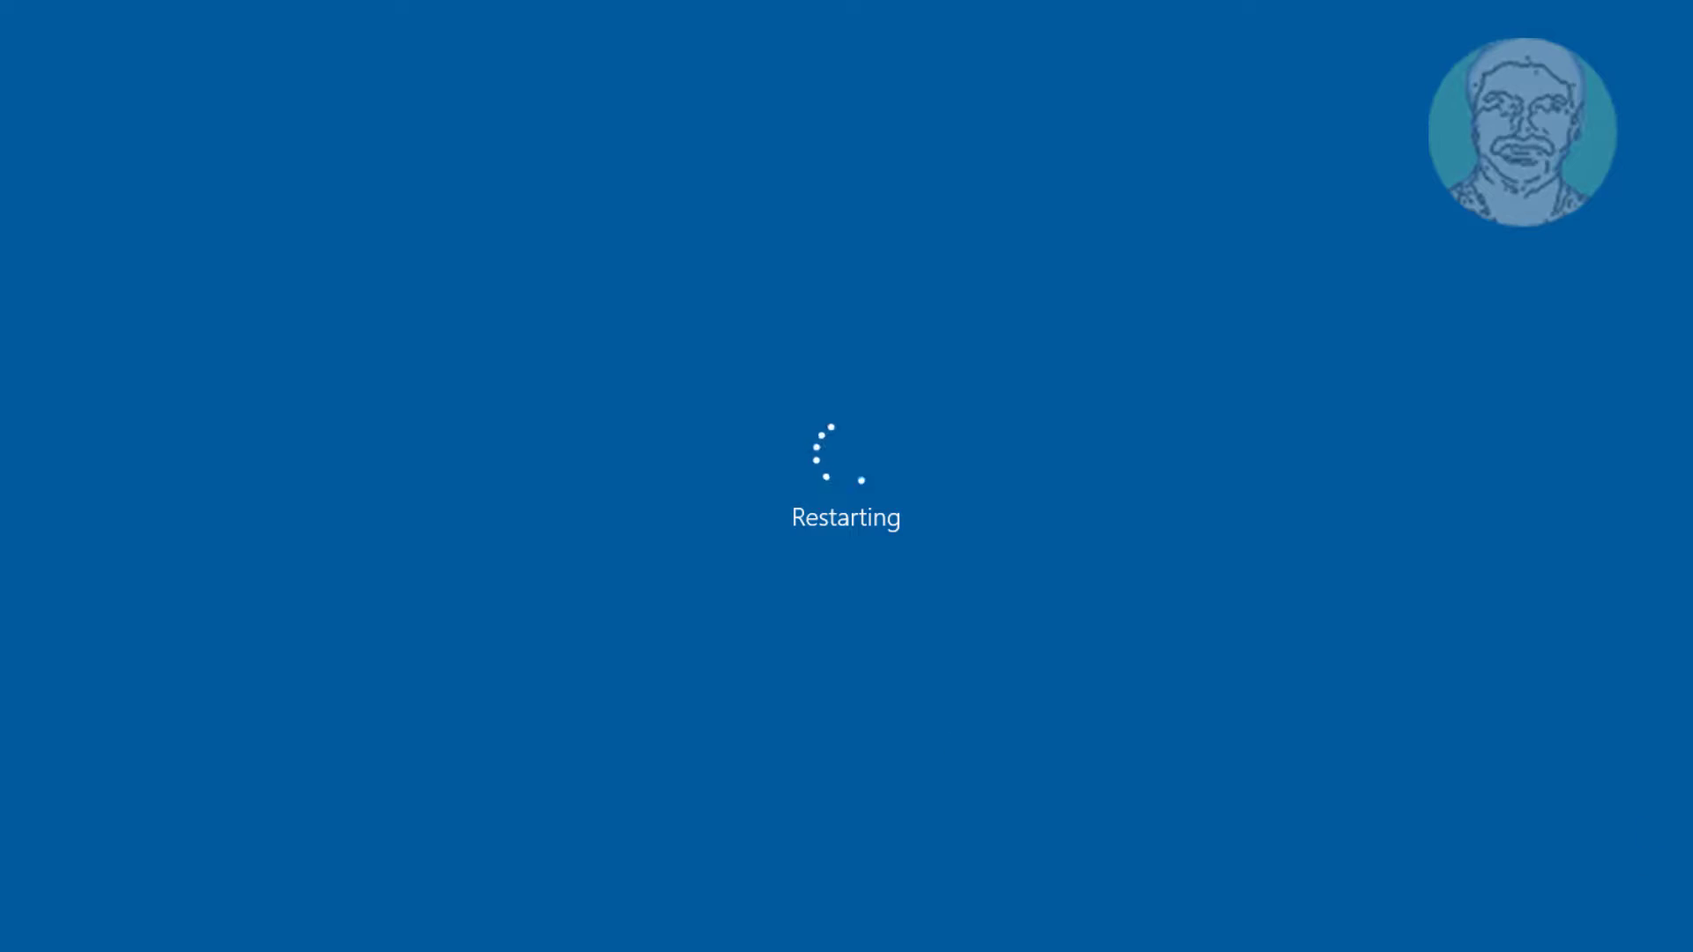